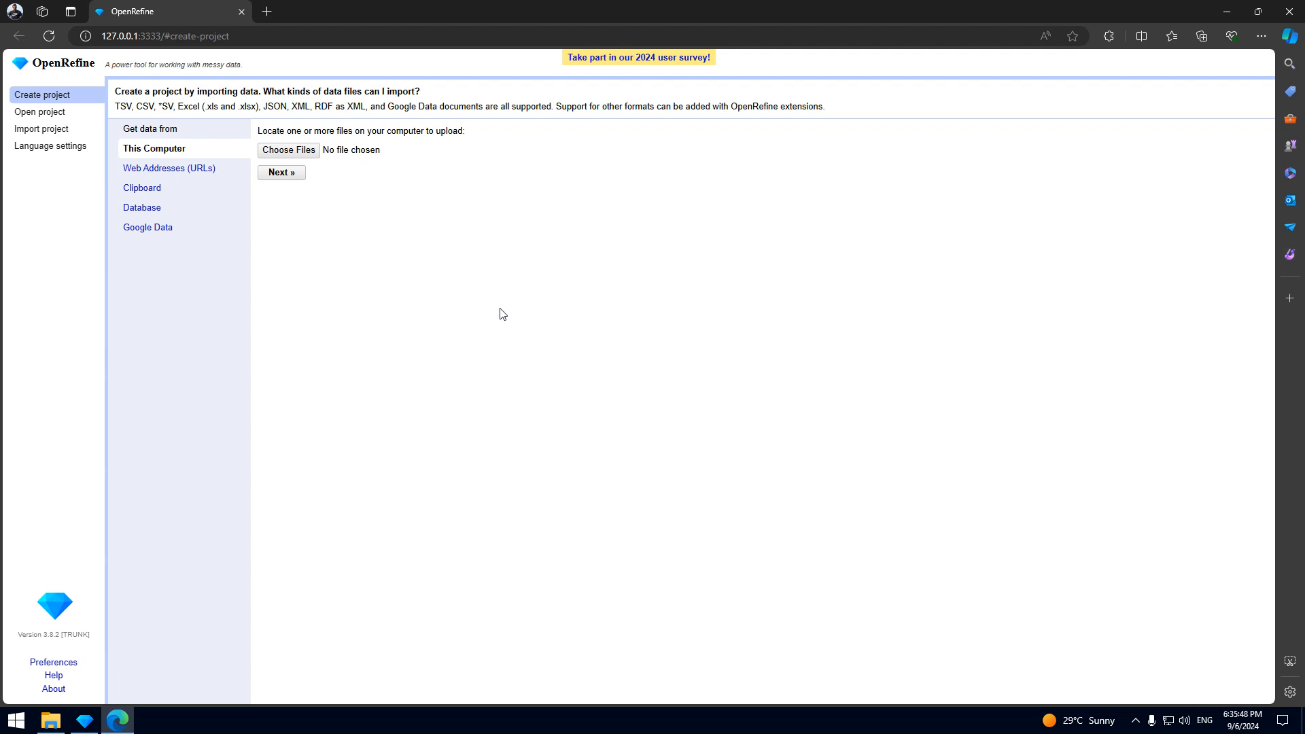
Upload Data.xlt from the Downloads folder as the new project's source and continue to its parsing preview.
left_click(293, 156)
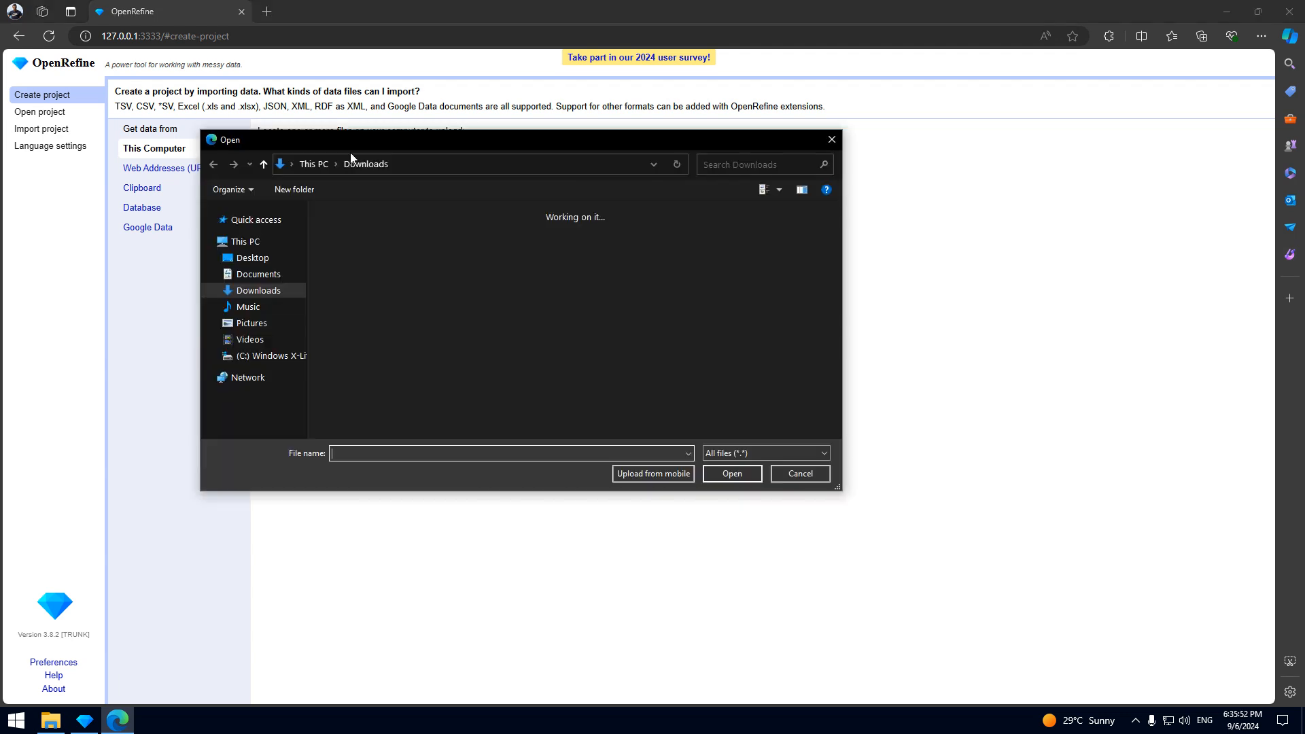
left_click(393, 339)
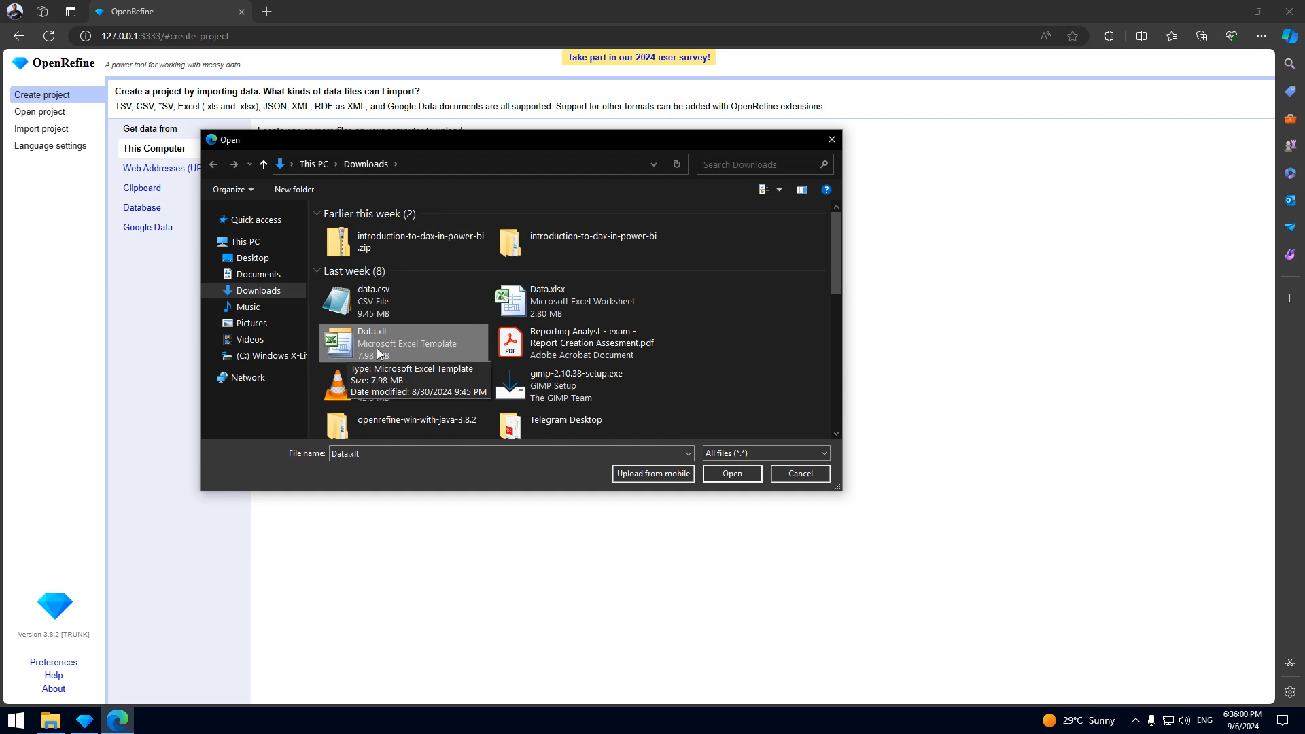
left_click(740, 477)
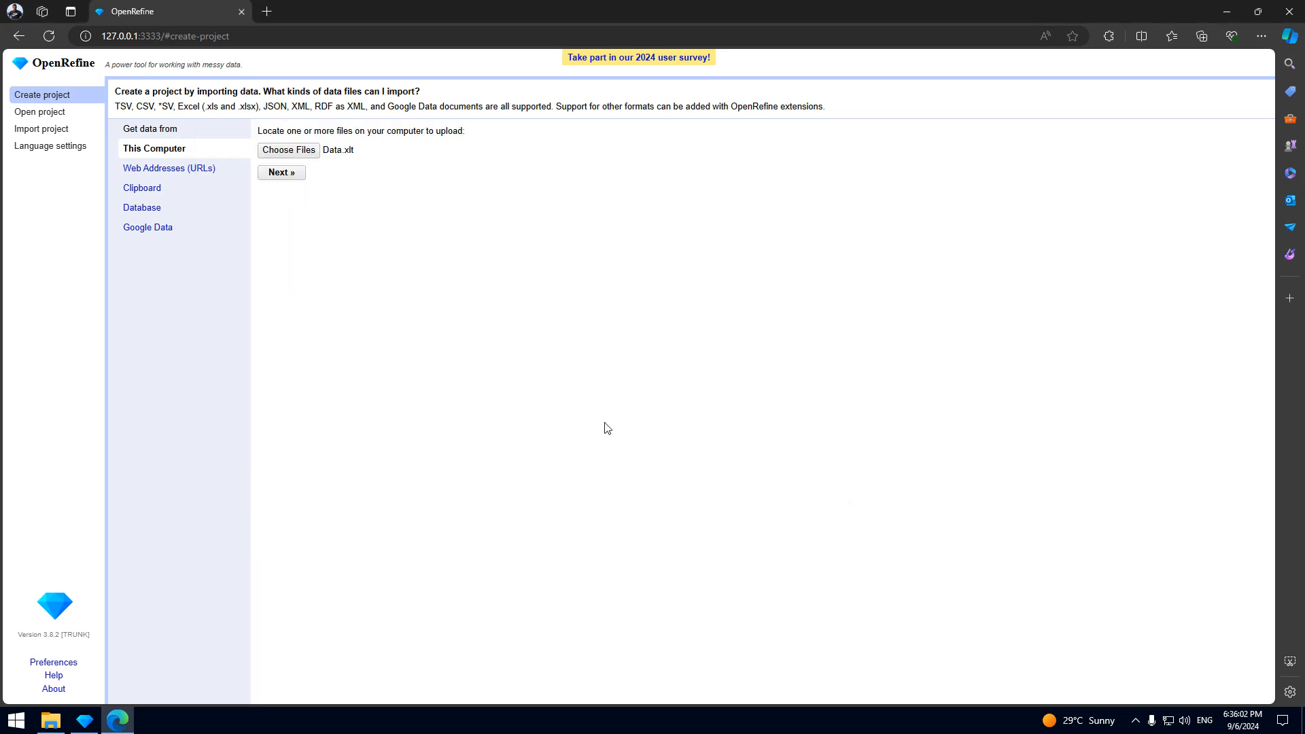
left_click(281, 175)
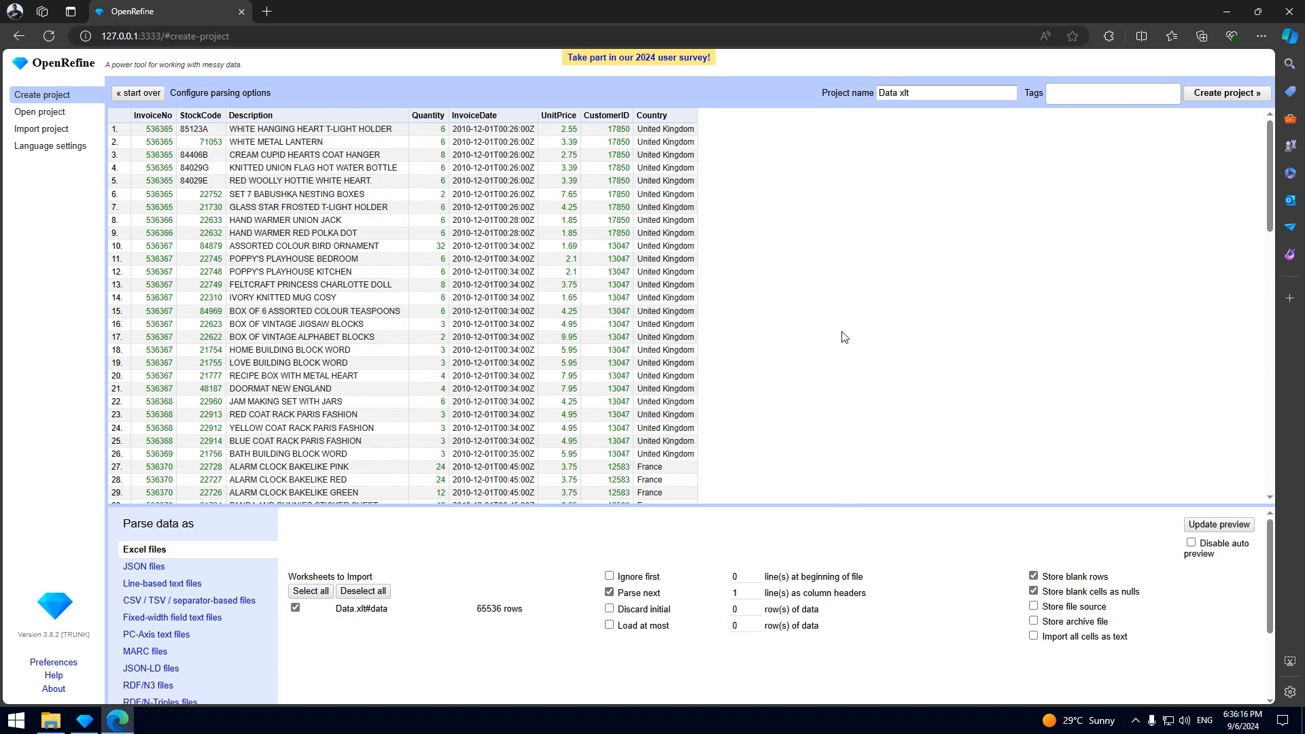
Name the project Dataset_cleaned and create it with the default Excel parsing options.
scroll(842, 337, "down", 12)
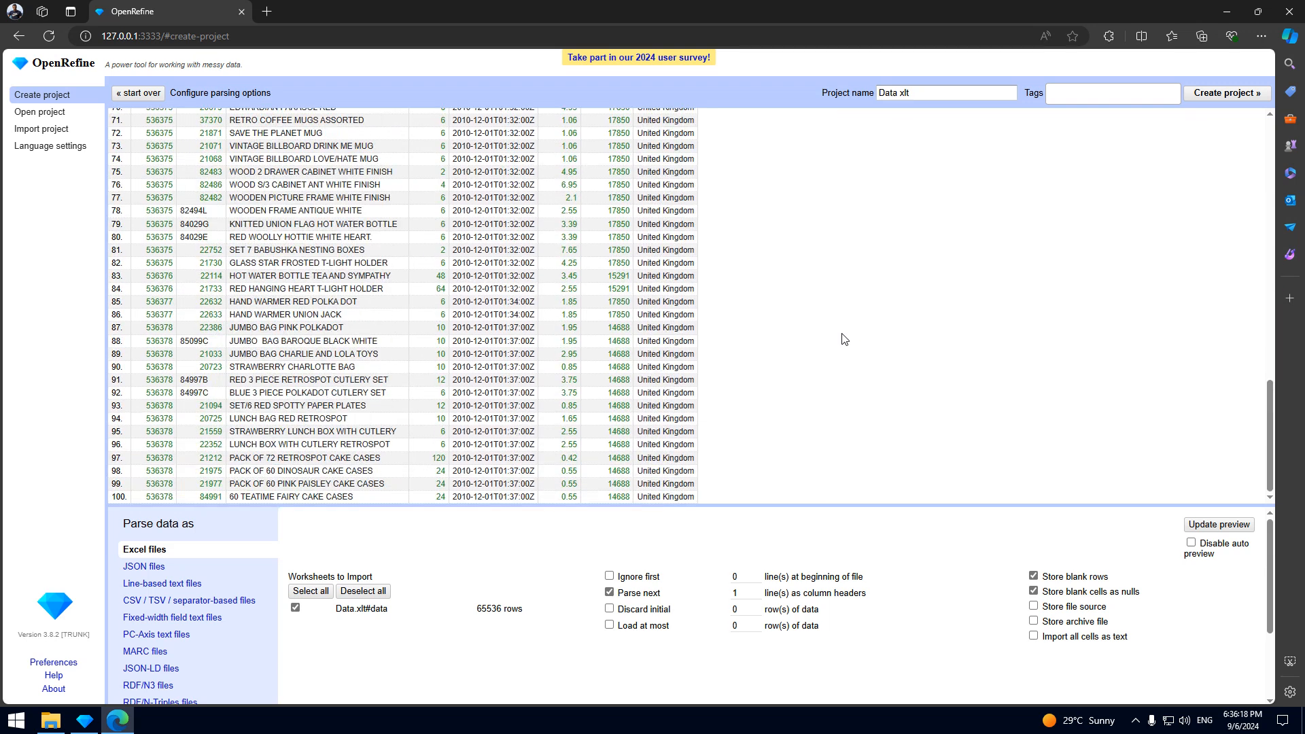
scroll(842, 339, "up", 12)
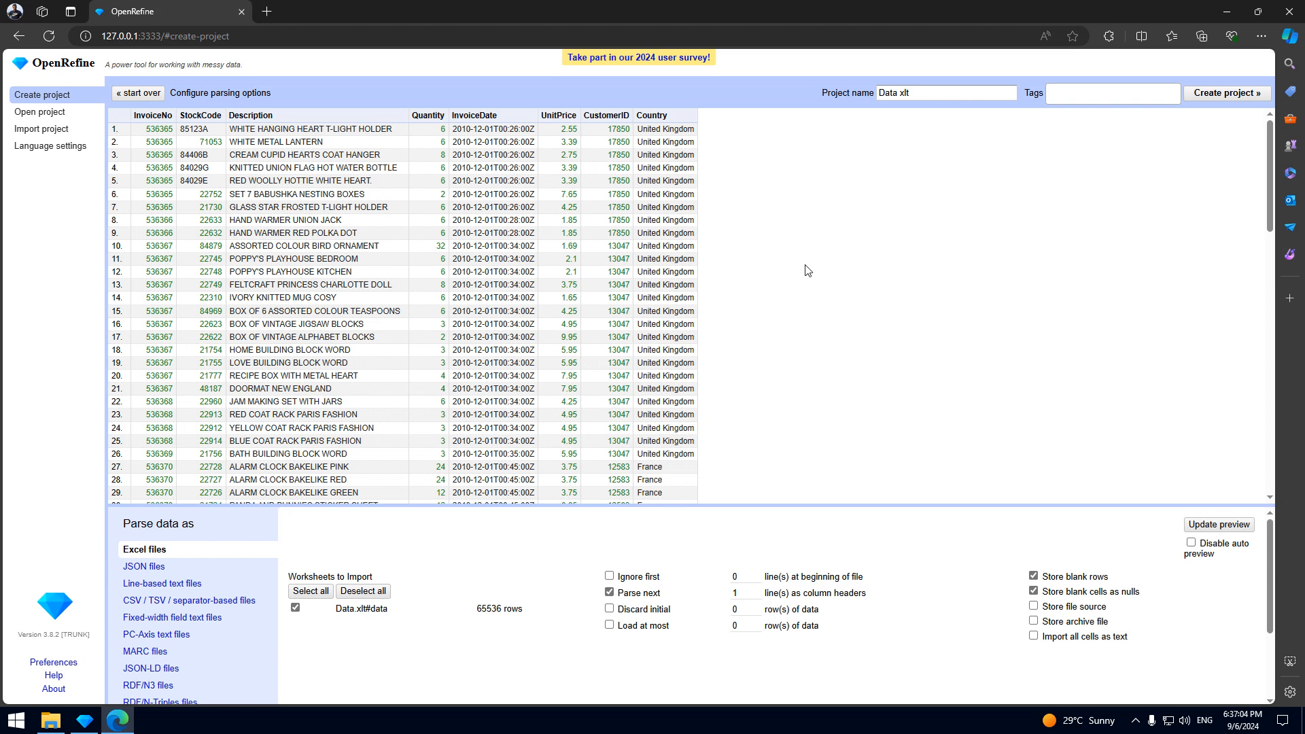
triple_click(931, 92)
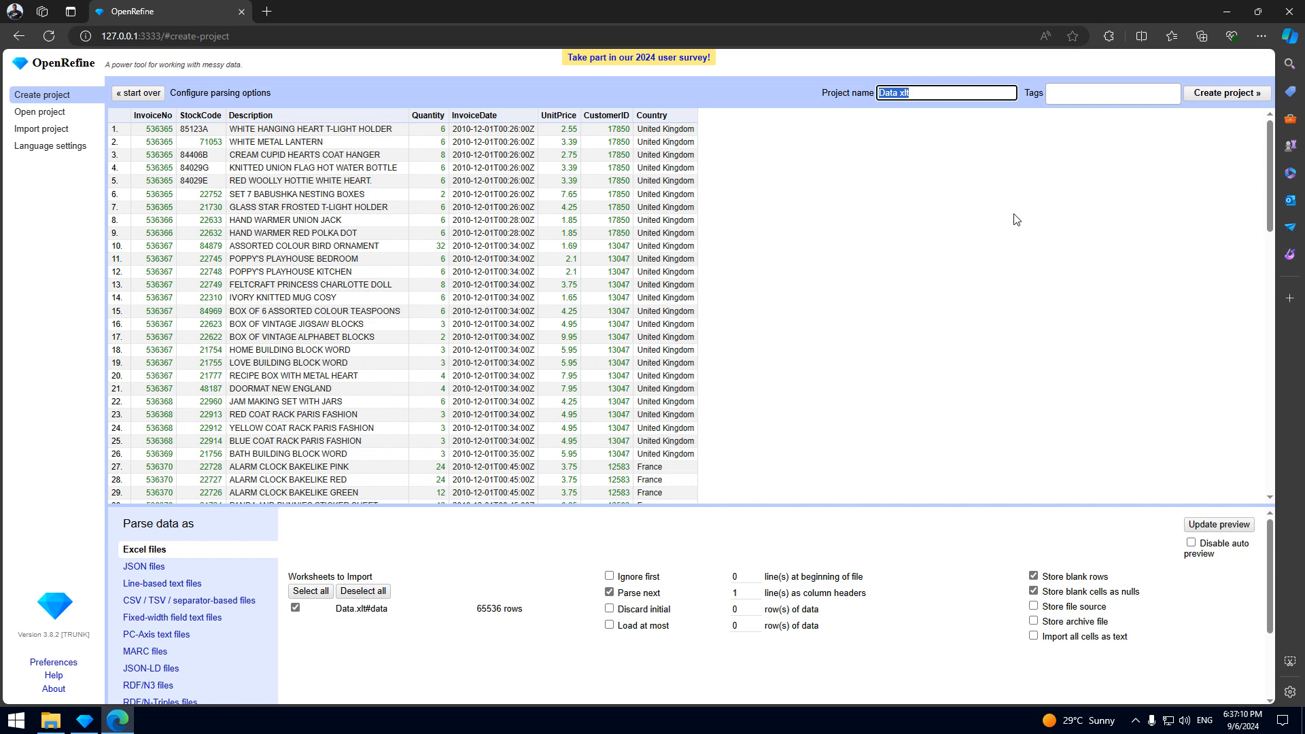
type("d")
left_click(1241, 94)
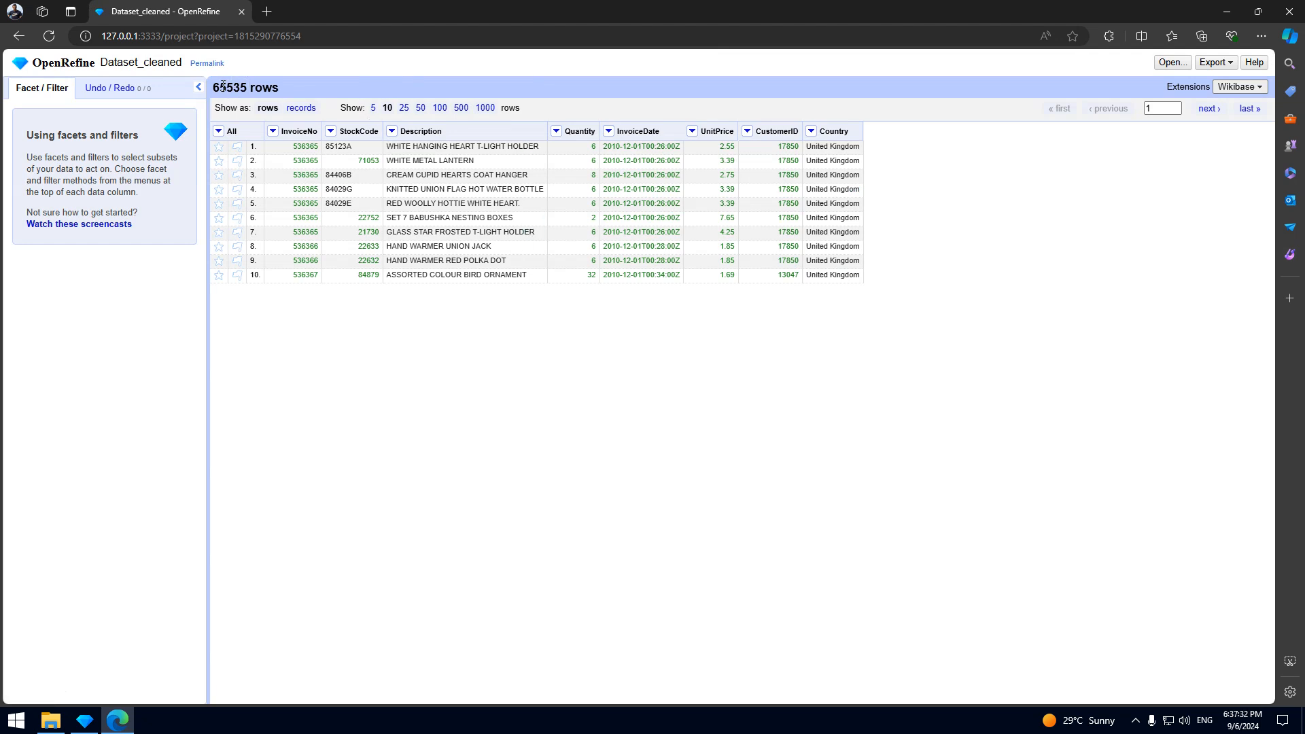
Show 100 rows per page, look through the first two pages of data and return to the first page.
left_click_drag(215, 89, 280, 93)
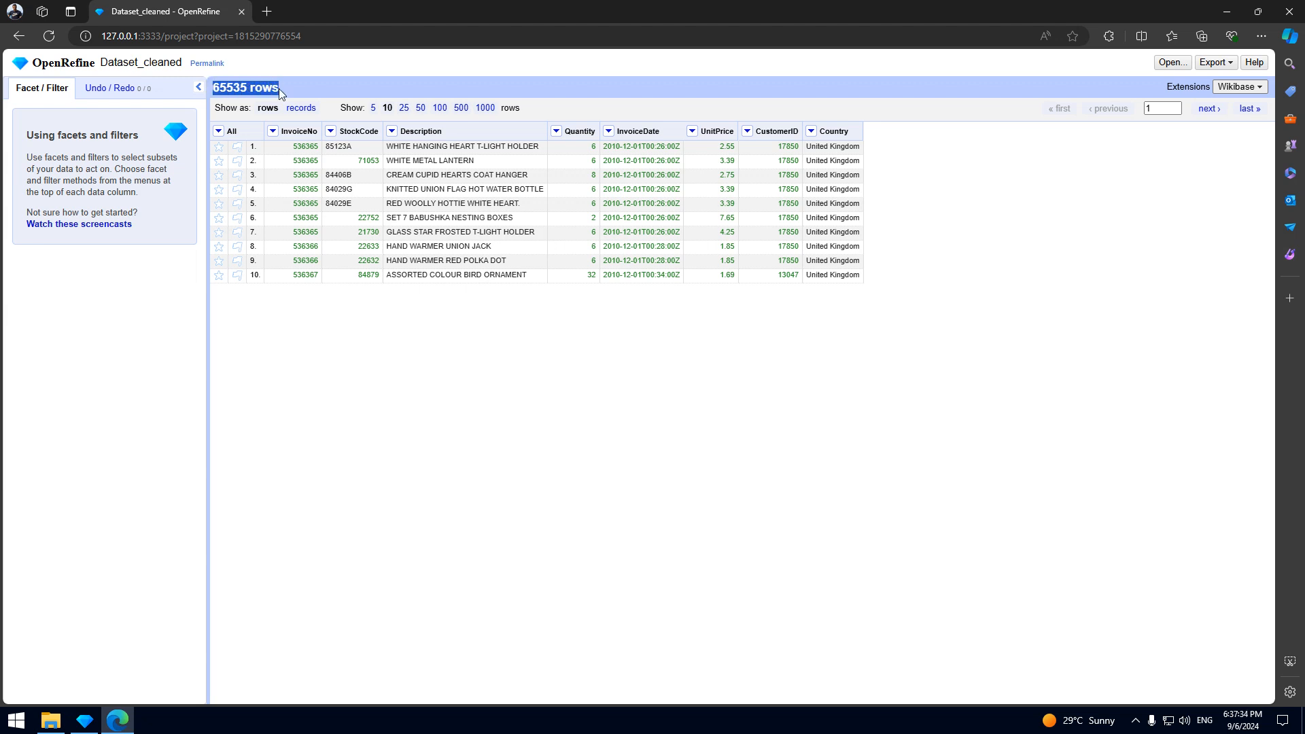
left_click(288, 91)
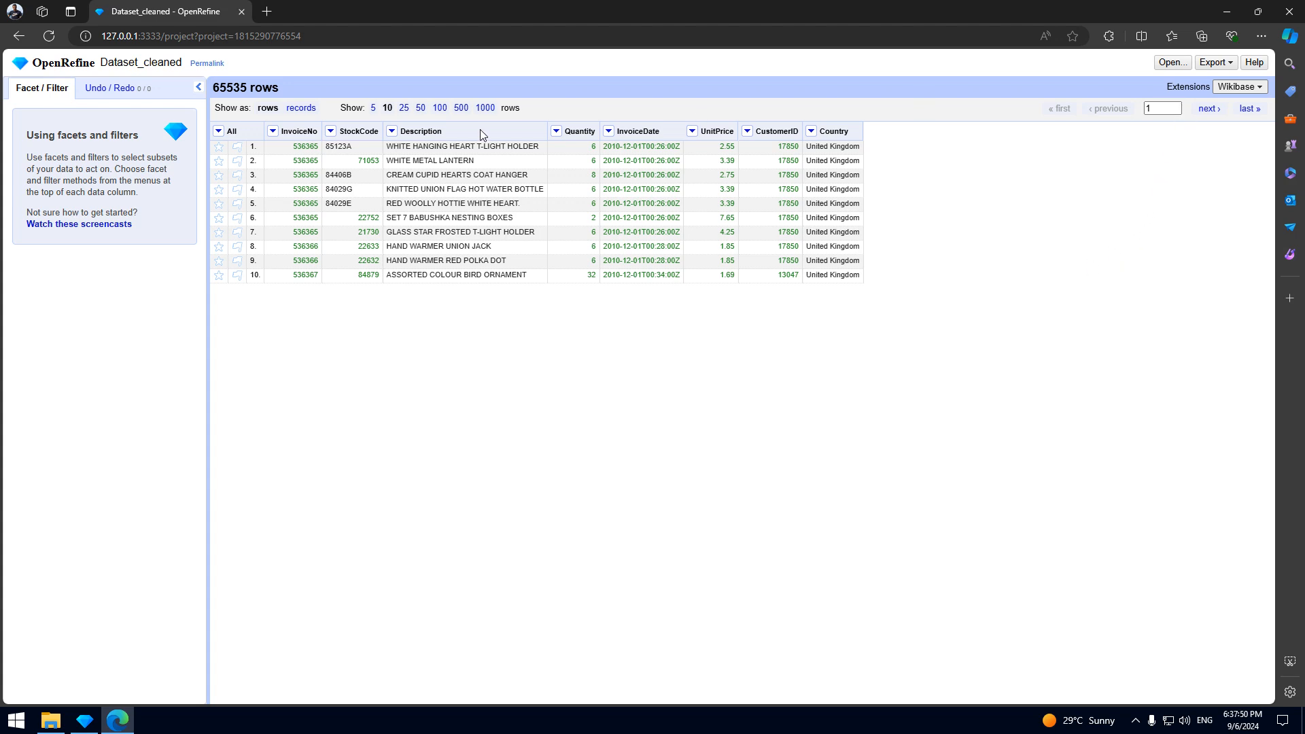
left_click(439, 108)
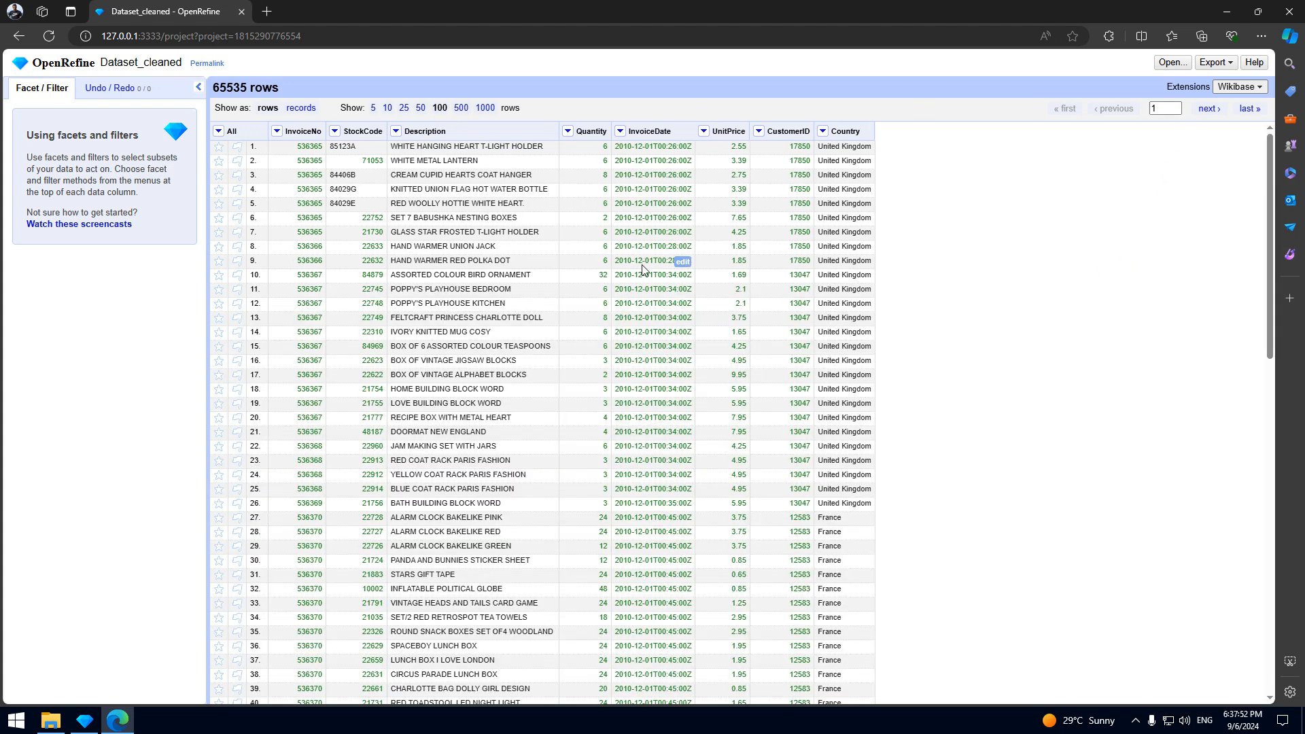
scroll(1100, 365, "down", 10)
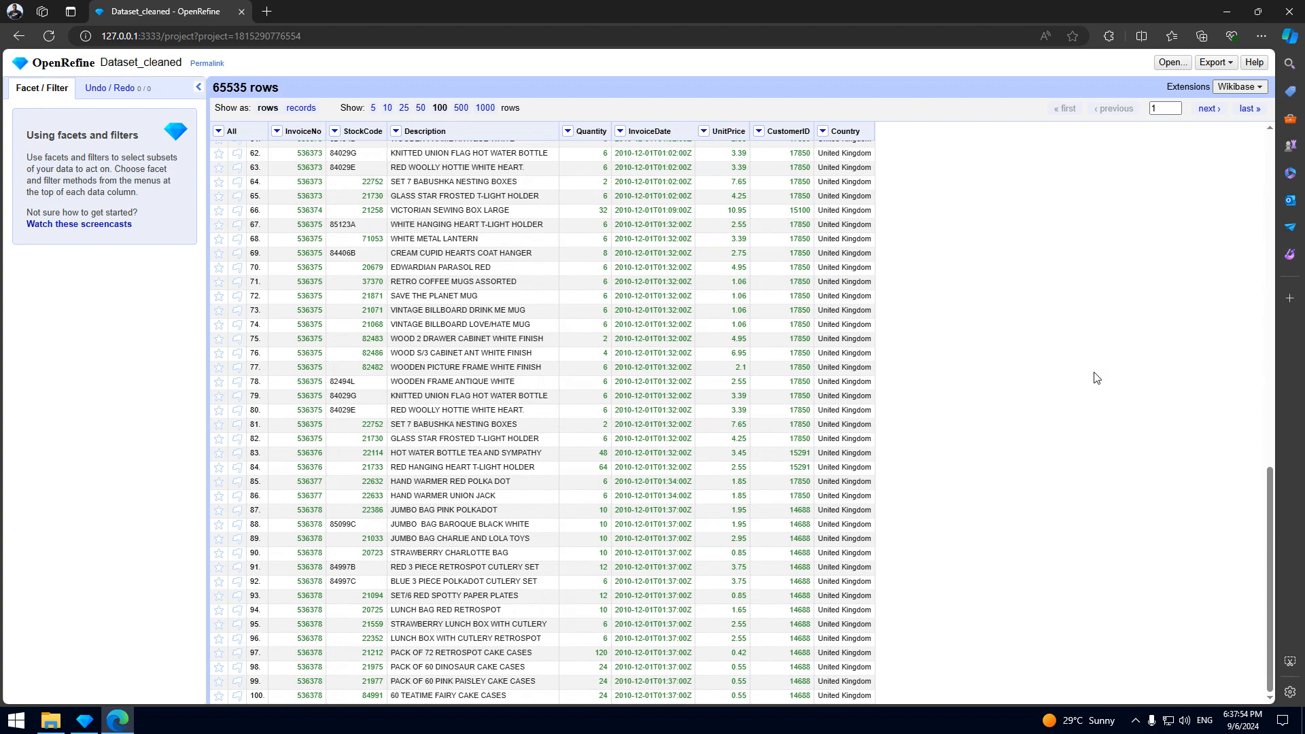
scroll(1087, 374, "up", 10)
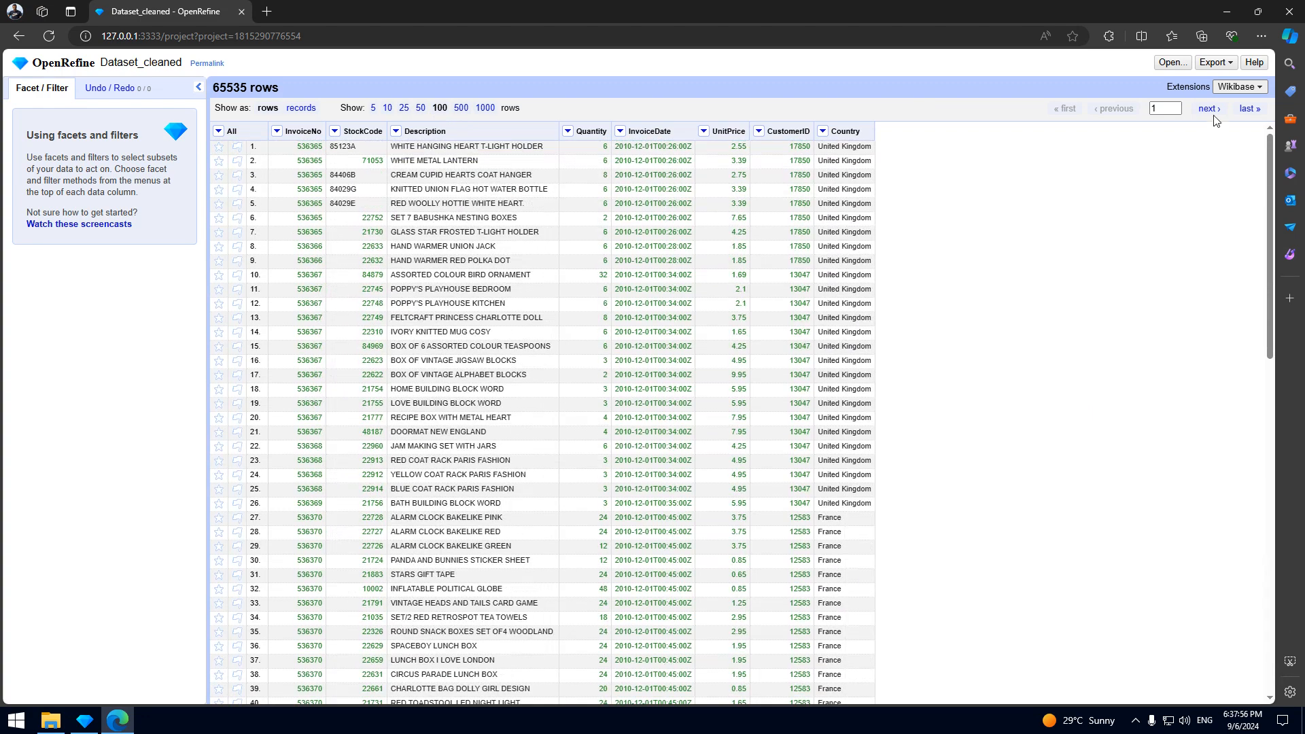
left_click(1214, 111)
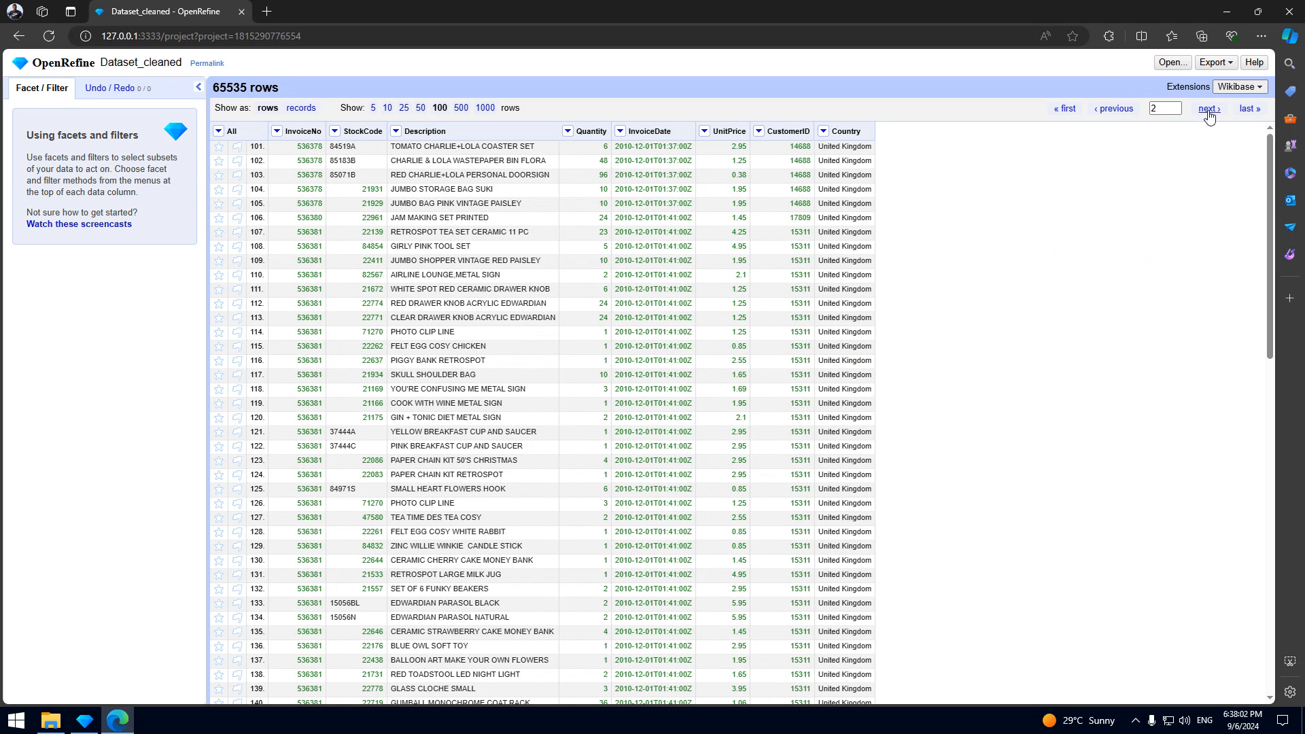
left_click(1065, 109)
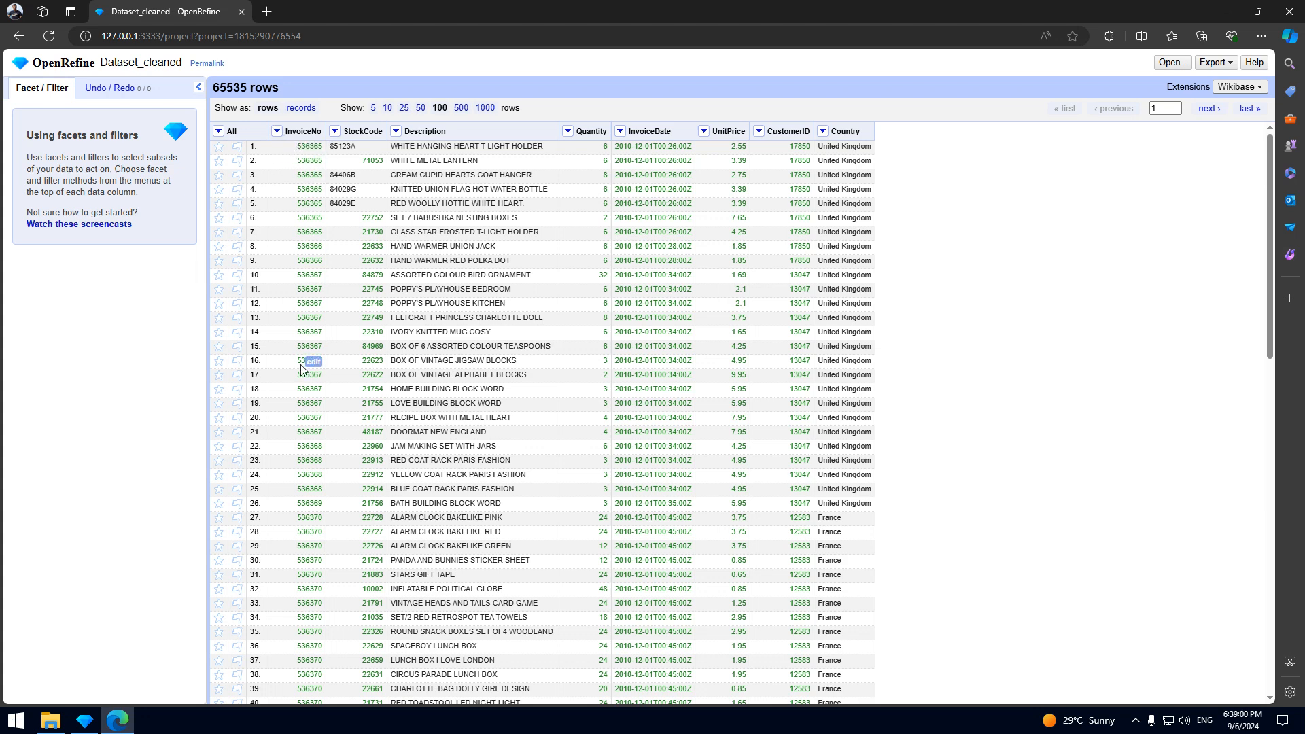
Add a numeric facet on the InvoiceNo column and restrict it to non-numeric values.
left_click(277, 132)
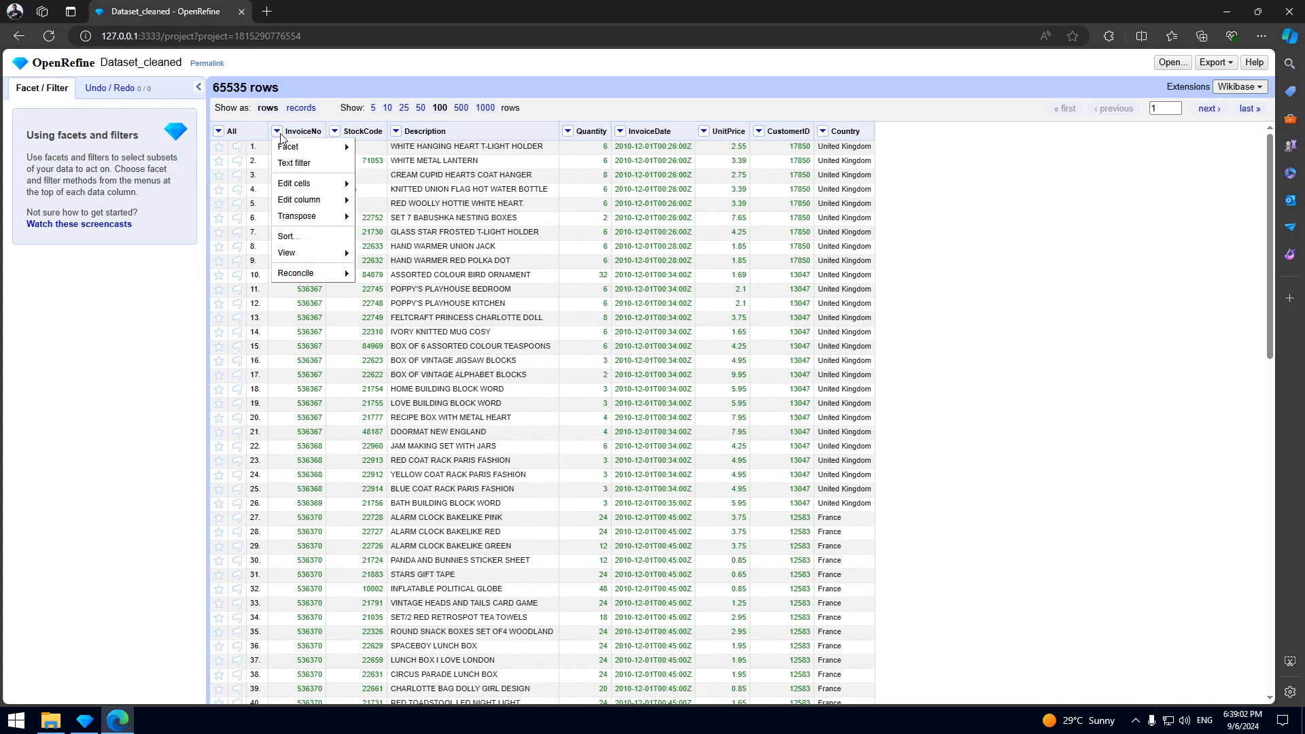
mouse_move(299, 151)
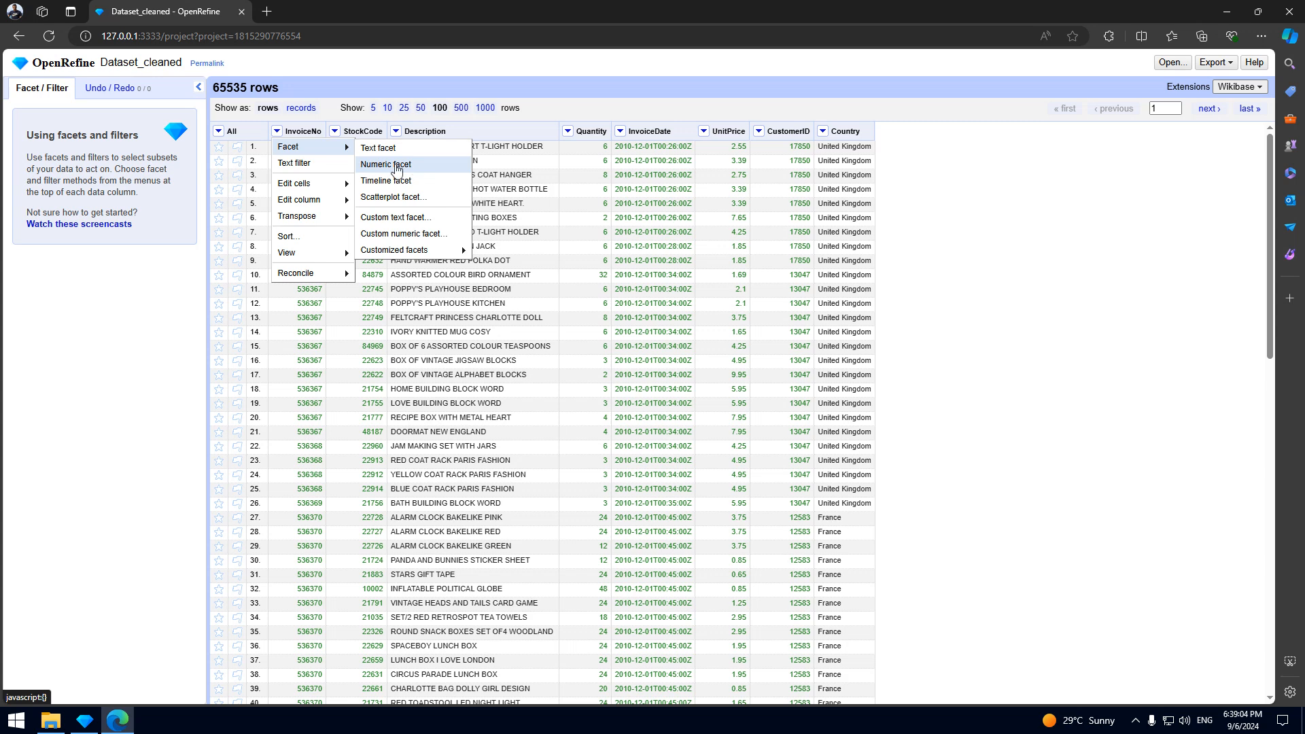
left_click(432, 170)
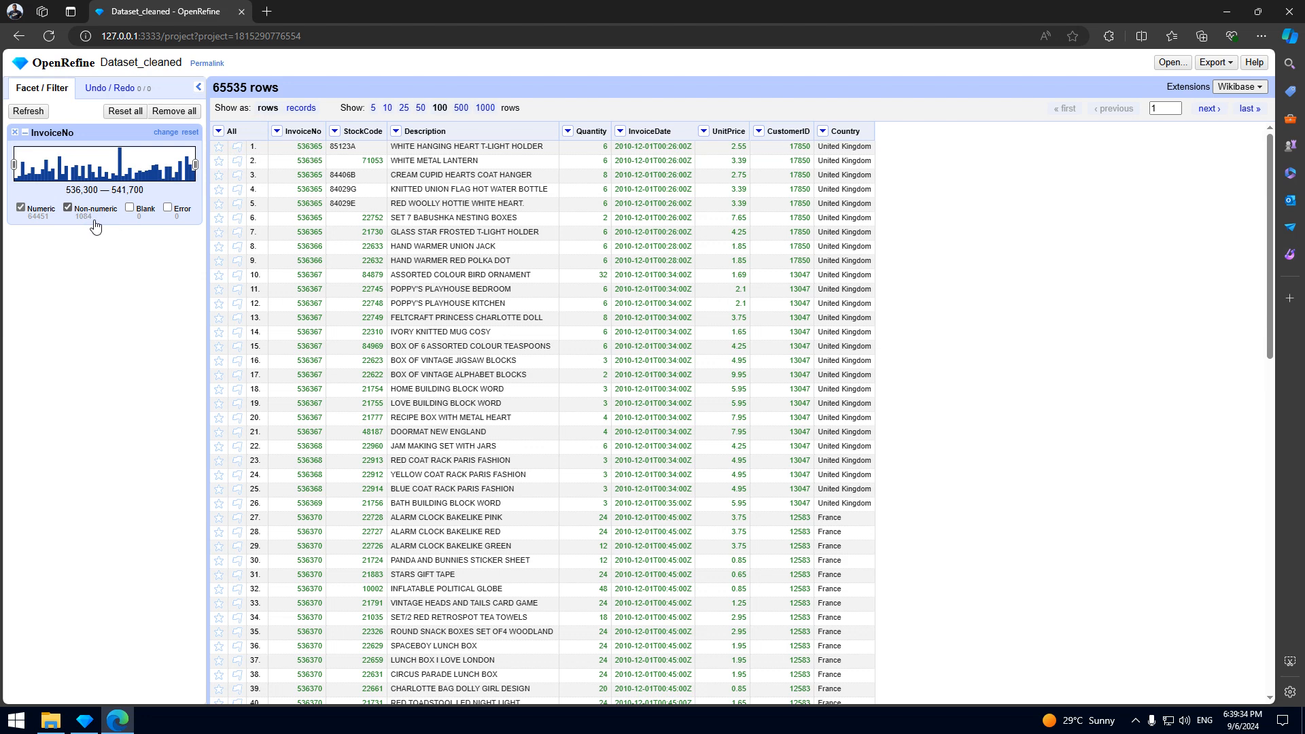
left_click(20, 208)
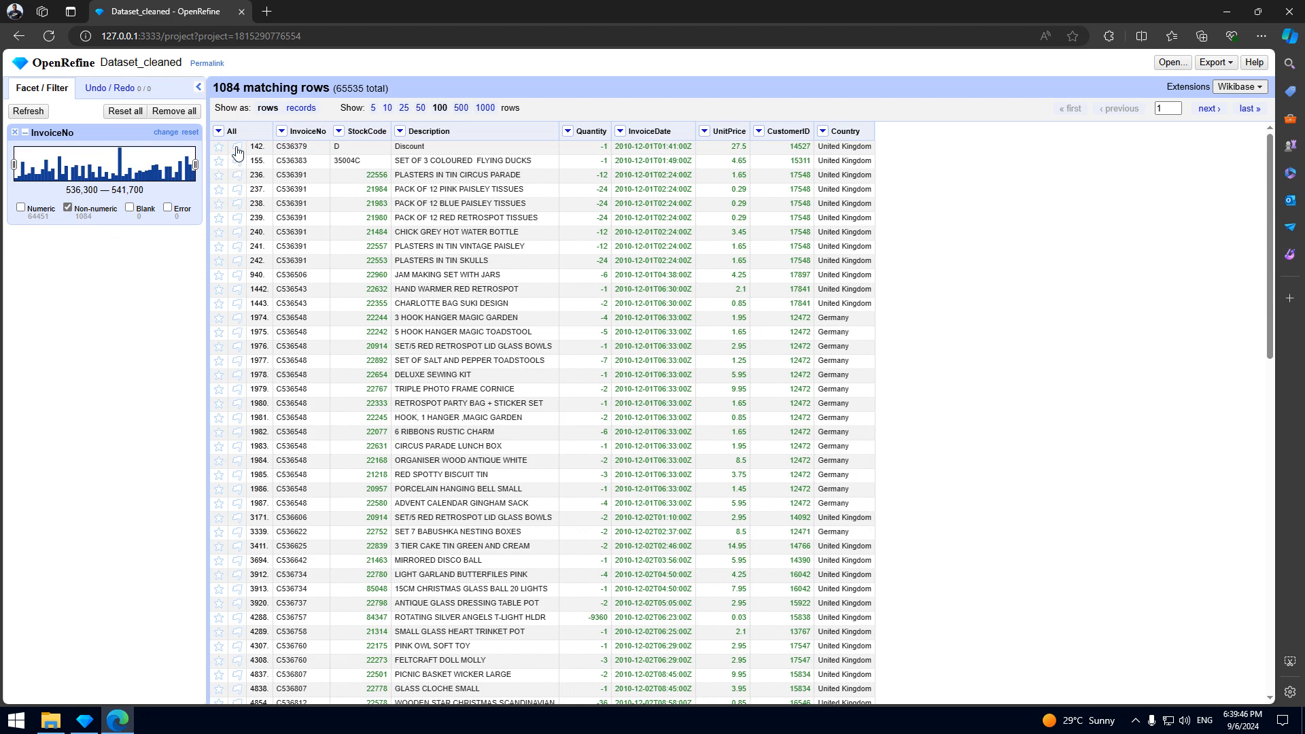
Examine the non-numeric InvoiceNo rows across the first four pages, and remove the InvoiceNo facet.
left_click_drag(213, 87, 238, 88)
scroll(303, 381, "down", 9)
scroll(306, 435, "up", 10)
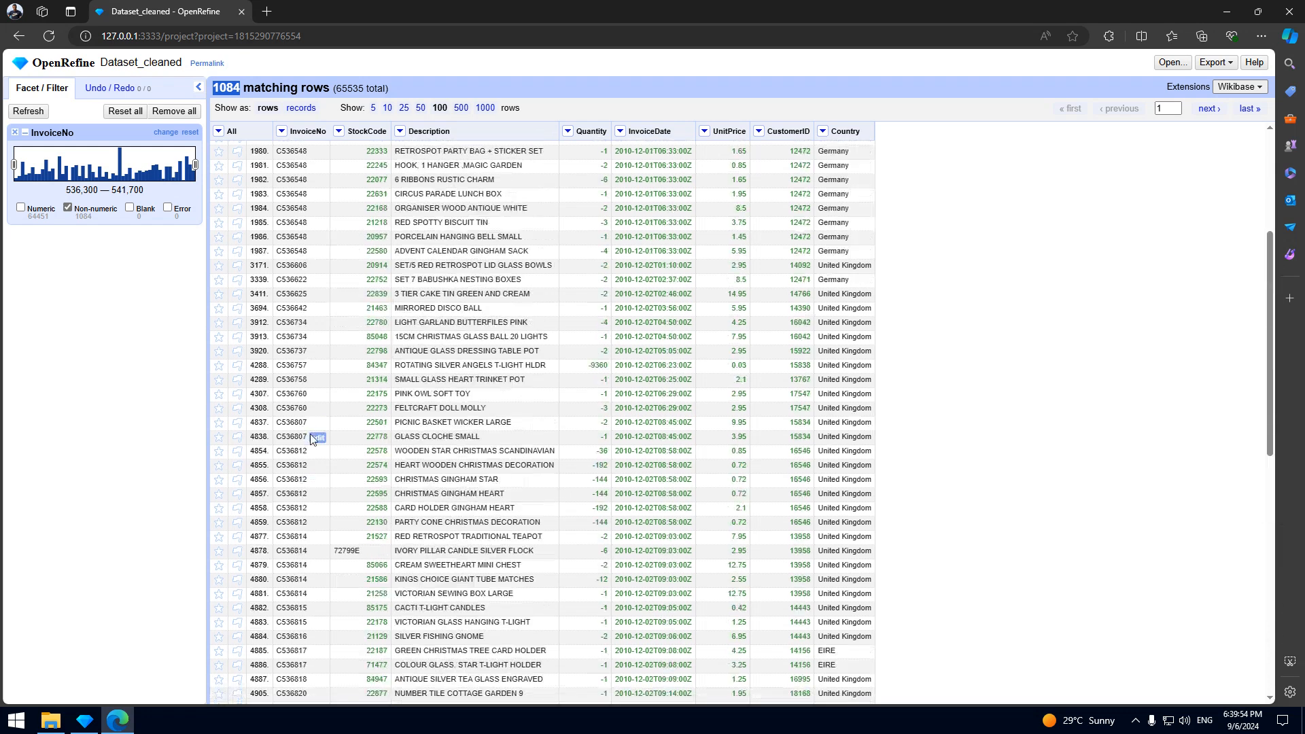
left_click(1207, 109)
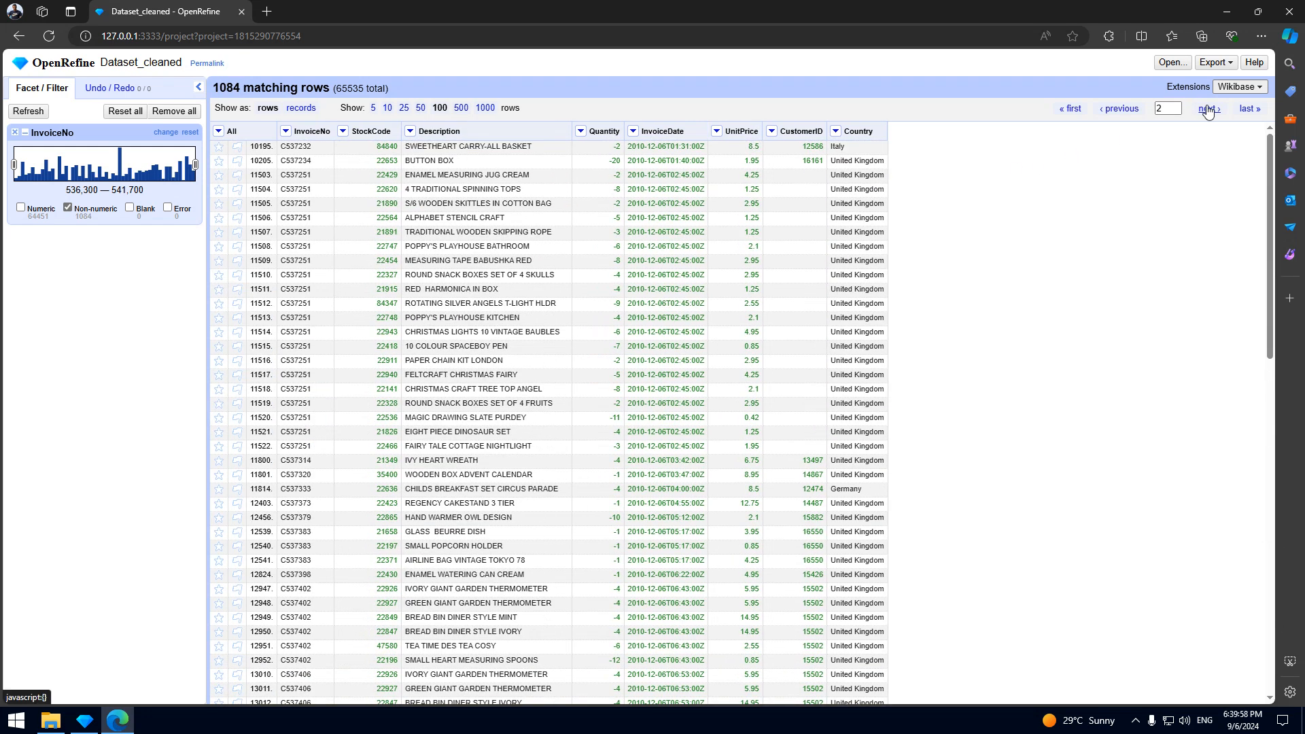
left_click(1207, 109)
left_click(1207, 109)
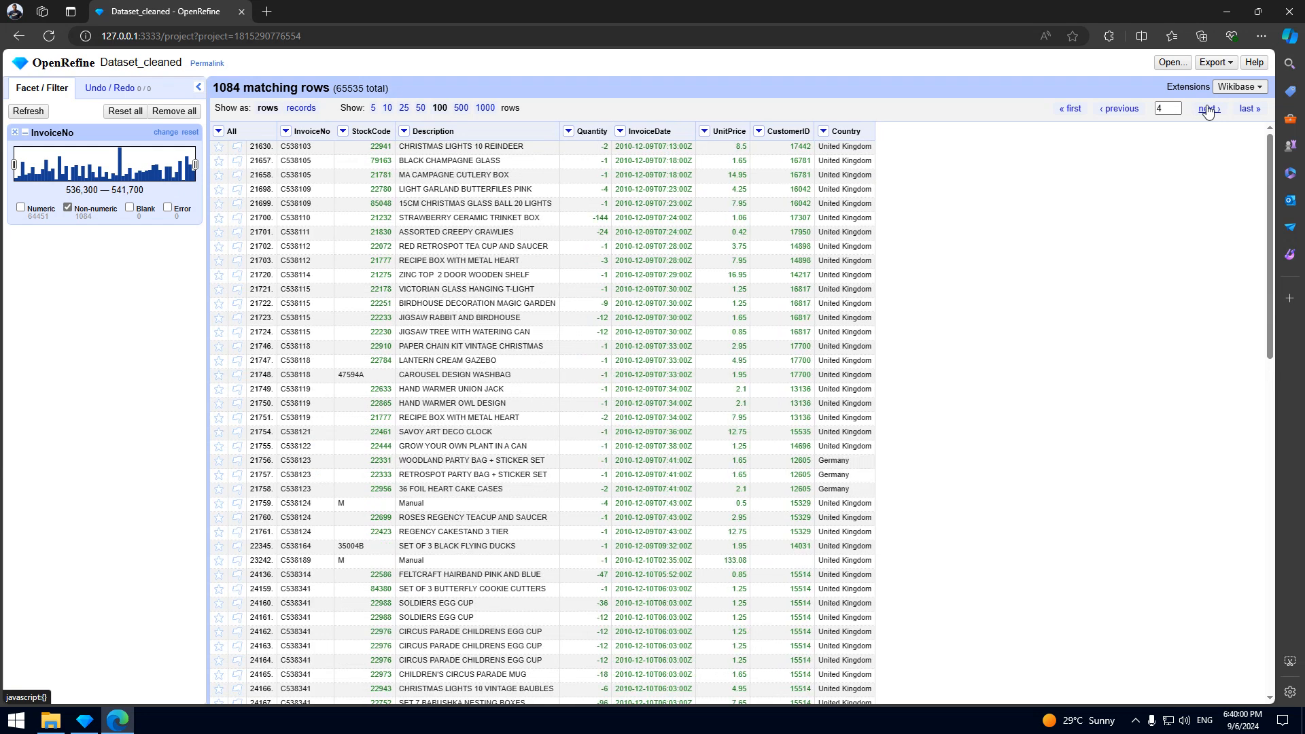
left_click(1070, 108)
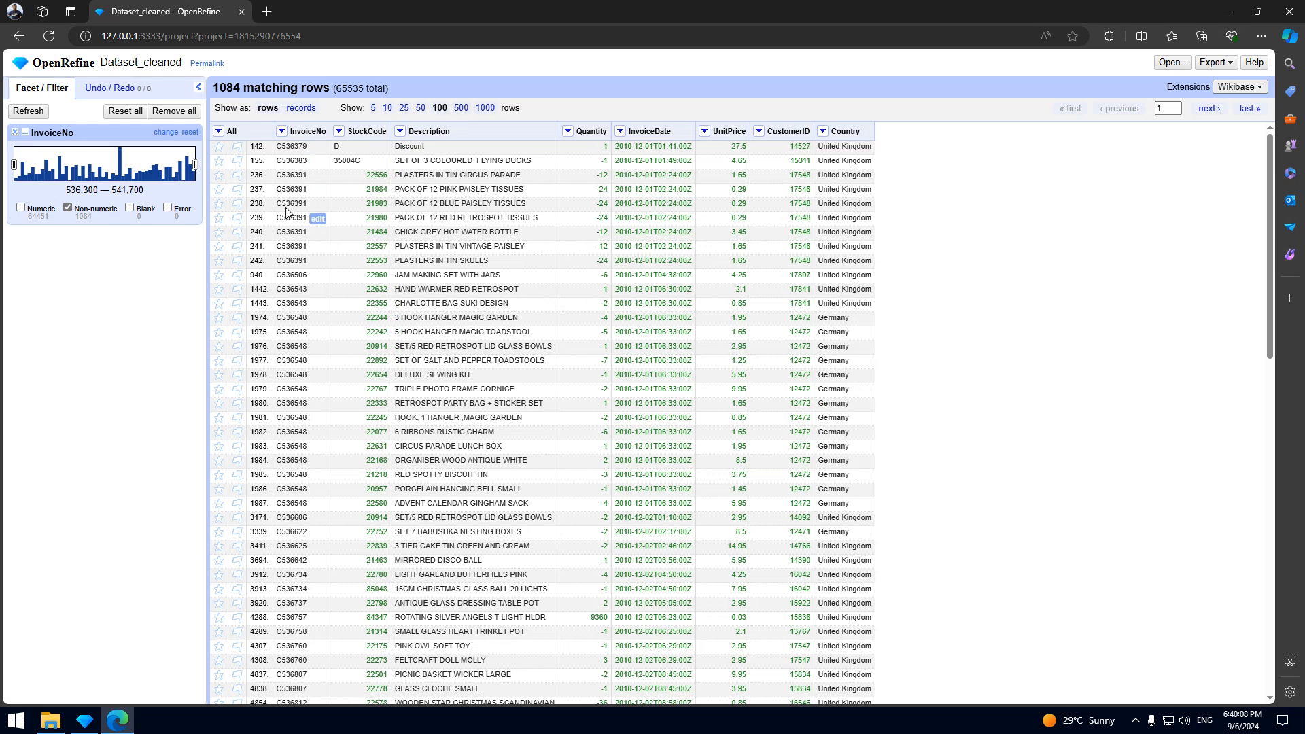
left_click(21, 211)
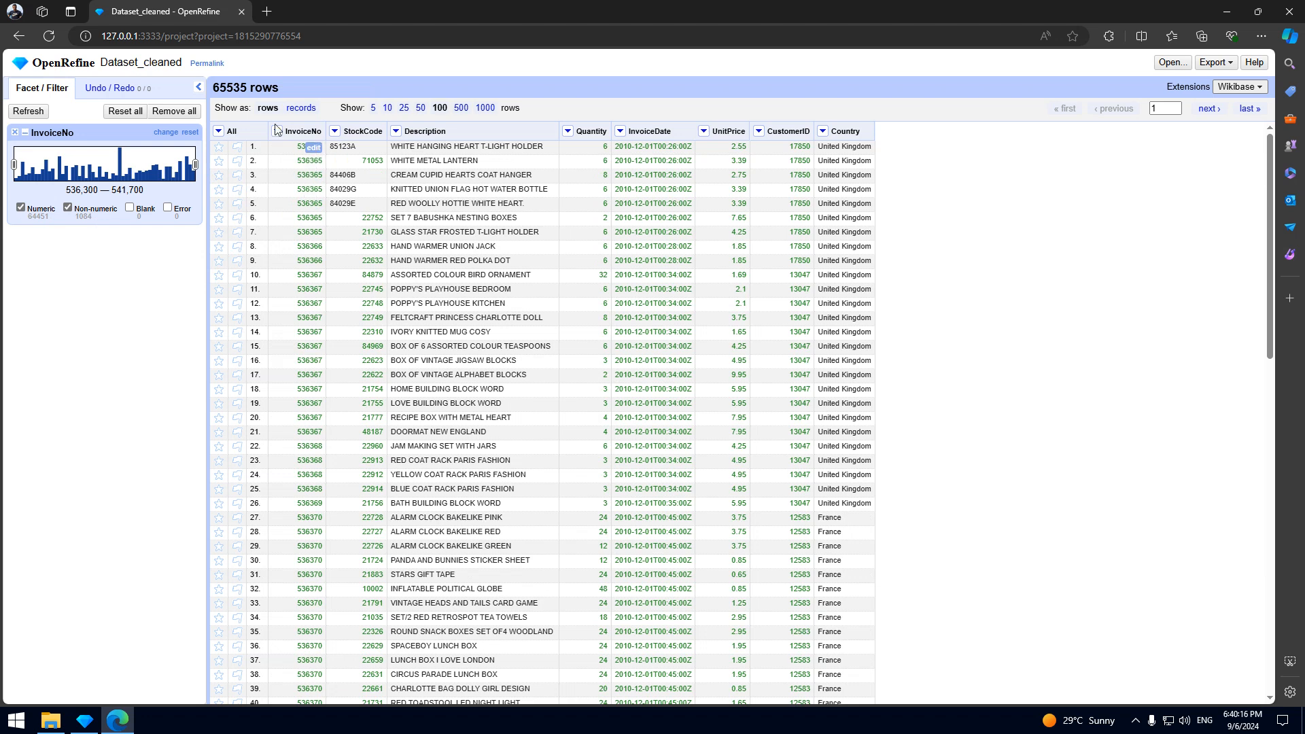
left_click(15, 136)
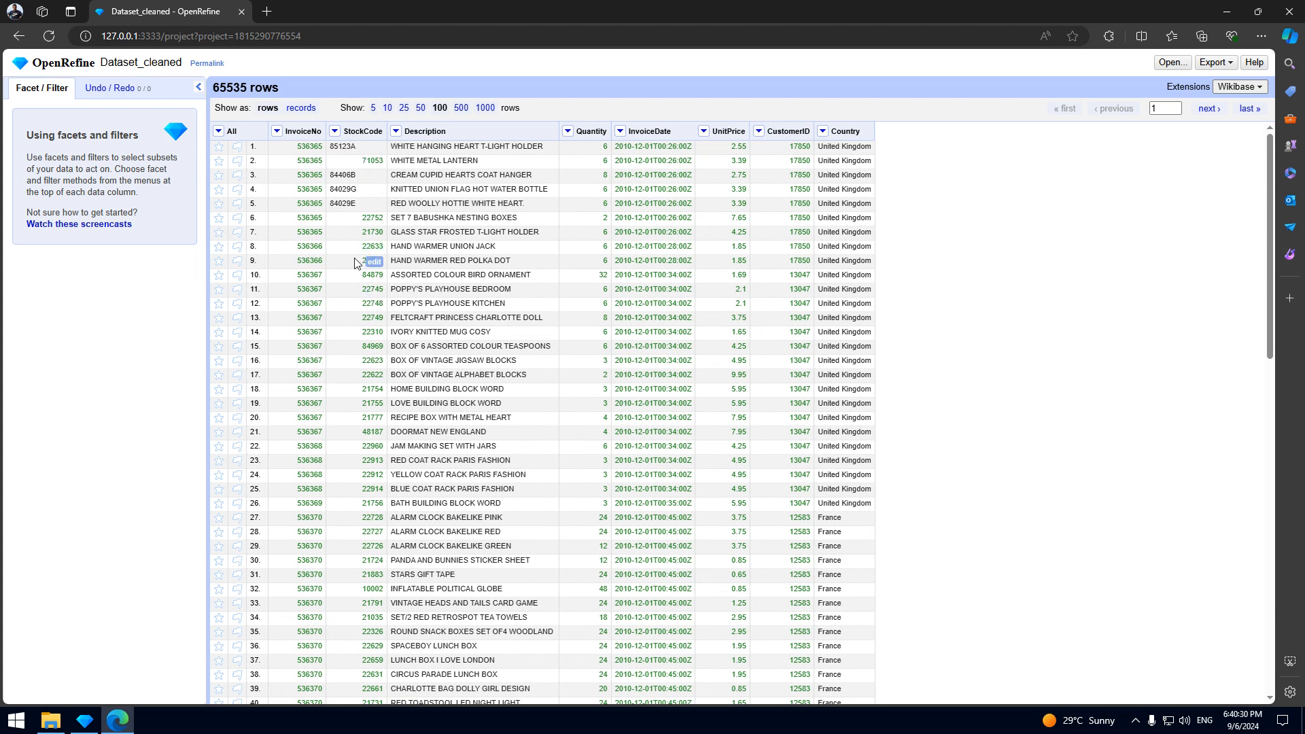
Check the StockCode column for non-numeric values with a numeric facet, and remove that facet.
scroll(343, 443, "down", 10)
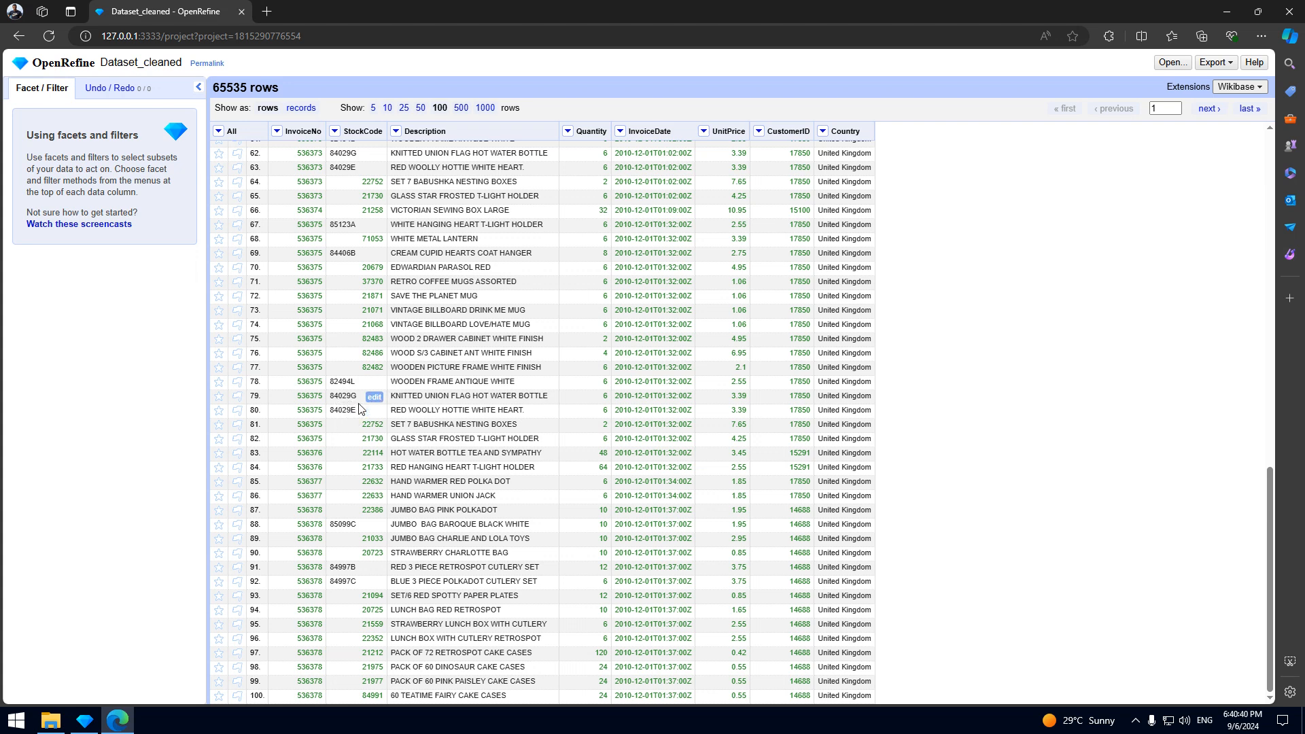
scroll(359, 408, "up", 10)
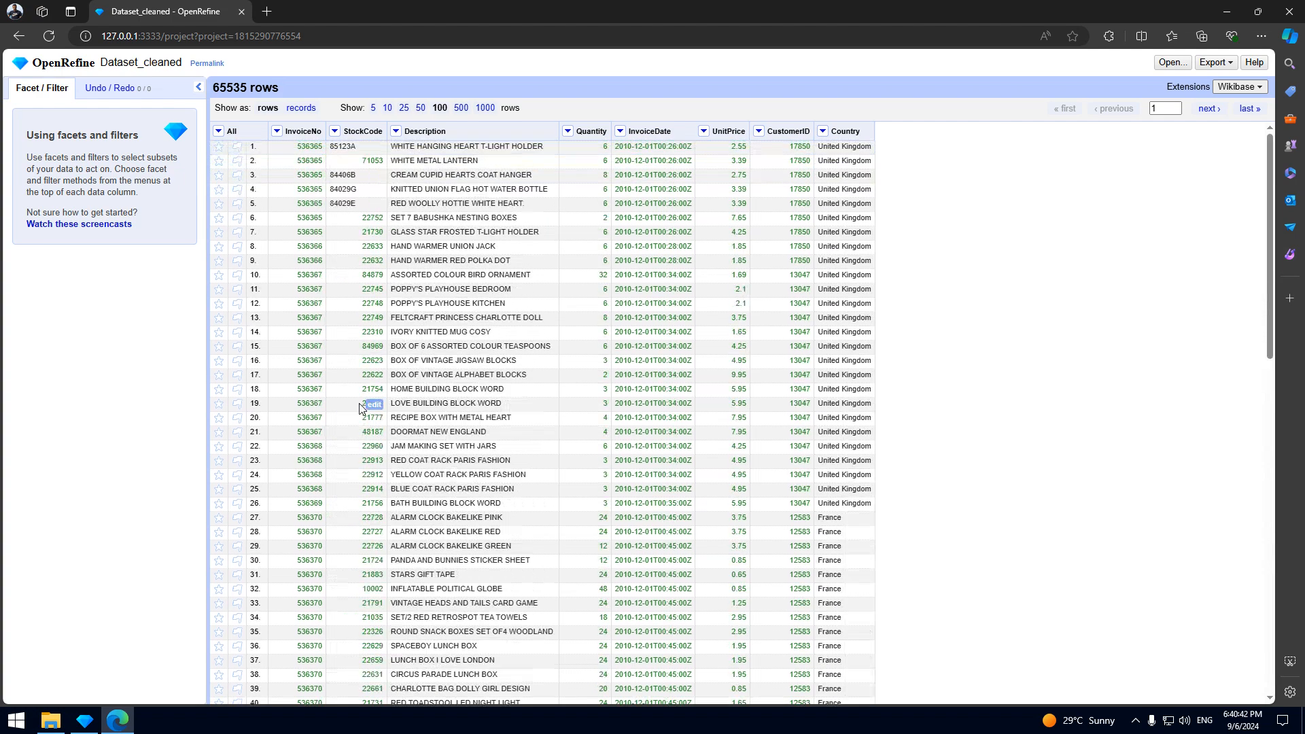
left_click(335, 132)
mouse_move(347, 147)
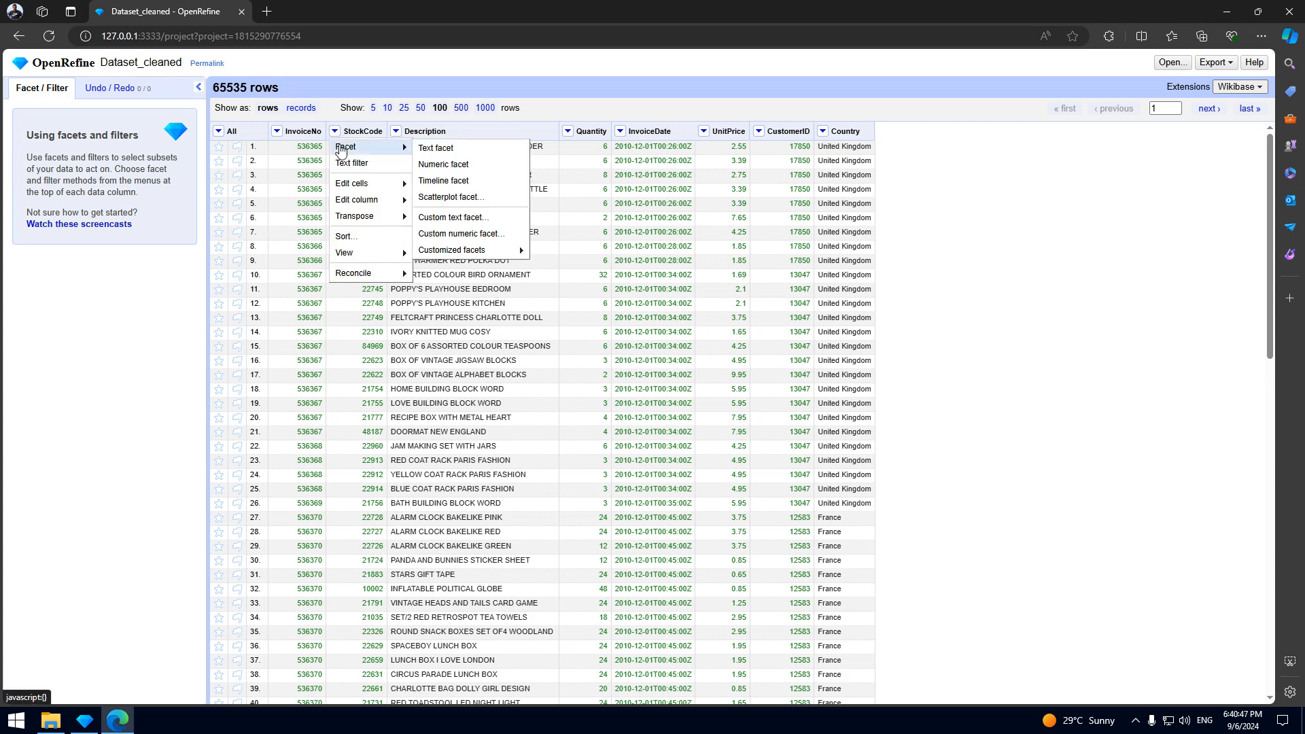
left_click(458, 167)
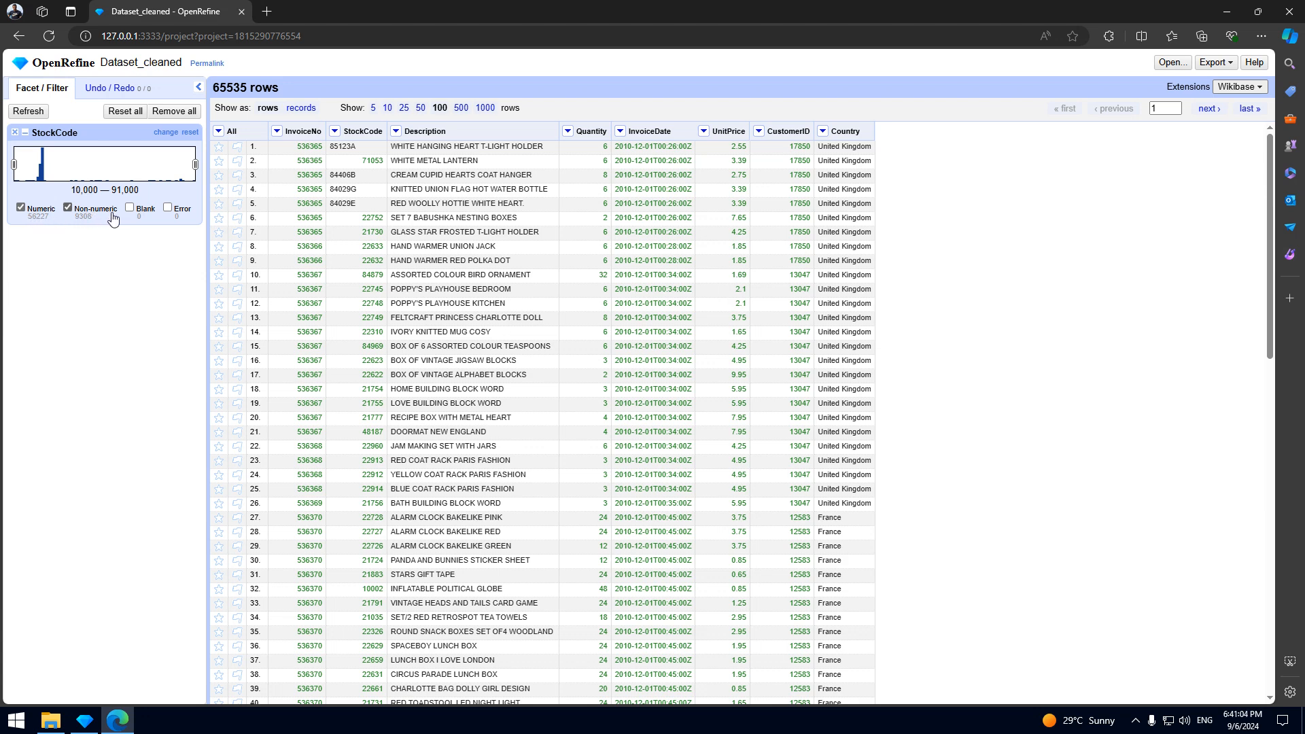
left_click(21, 208)
left_click(15, 132)
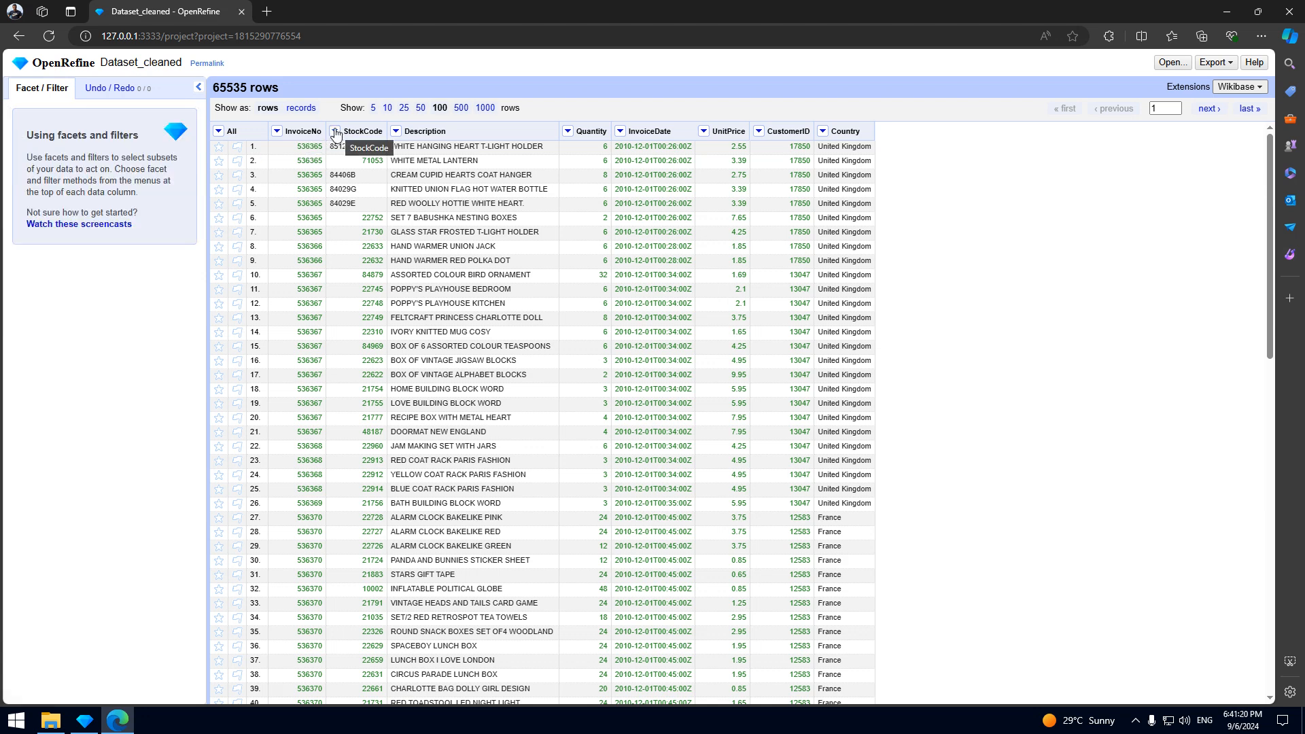
Convert all StockCode cells to text with the common transform.
left_click(334, 131)
mouse_move(350, 185)
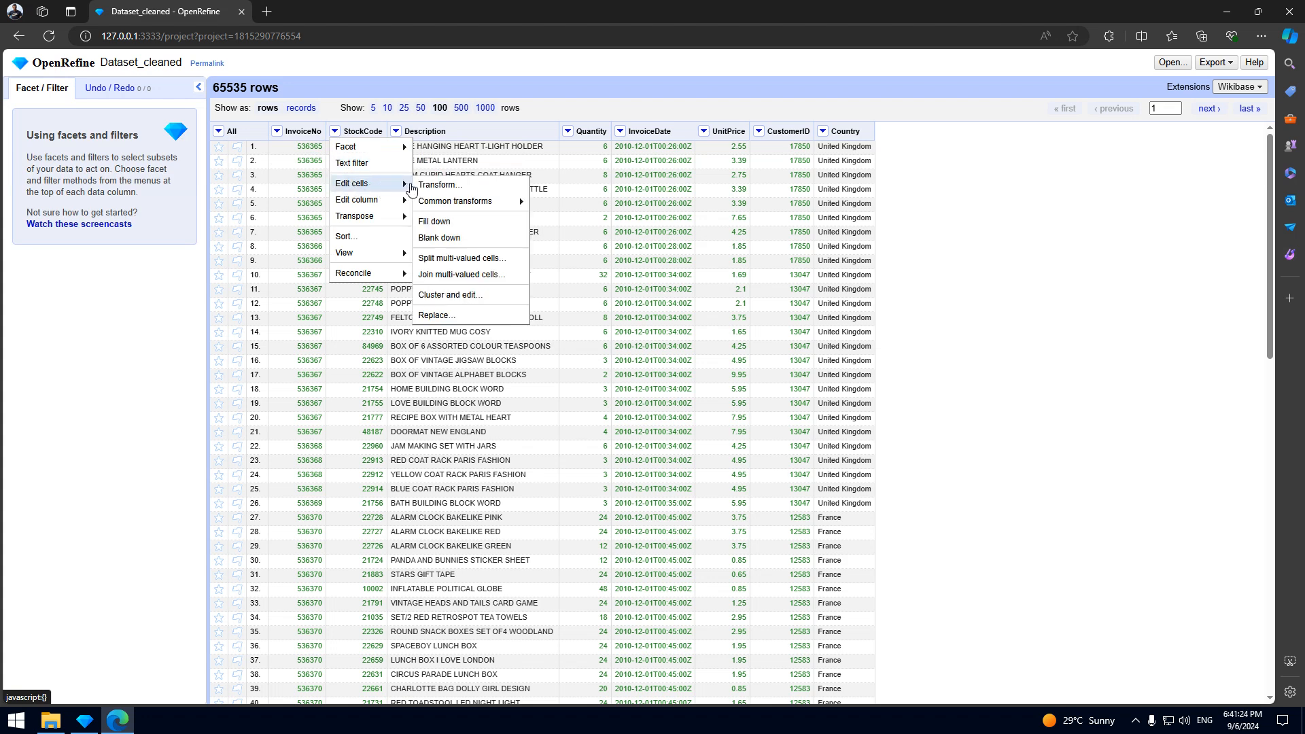
mouse_move(483, 202)
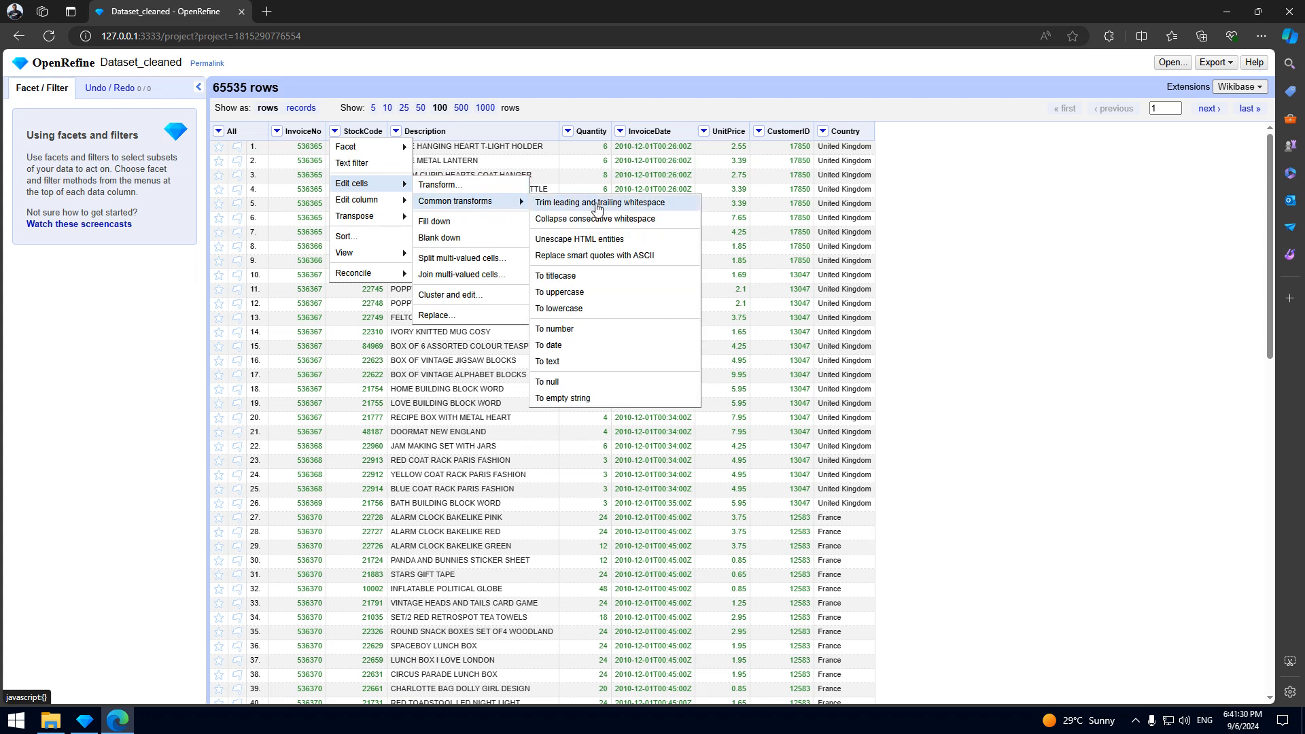
left_click(633, 367)
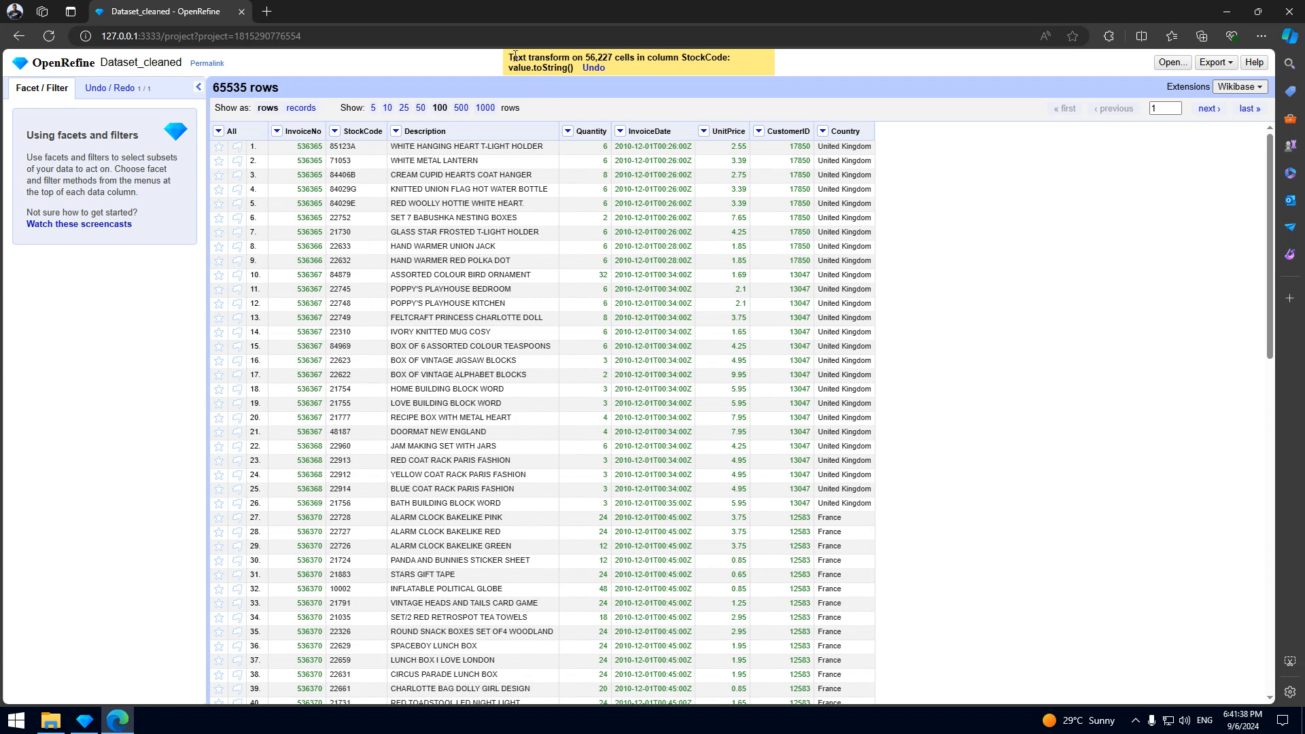
left_click_drag(511, 57, 737, 57)
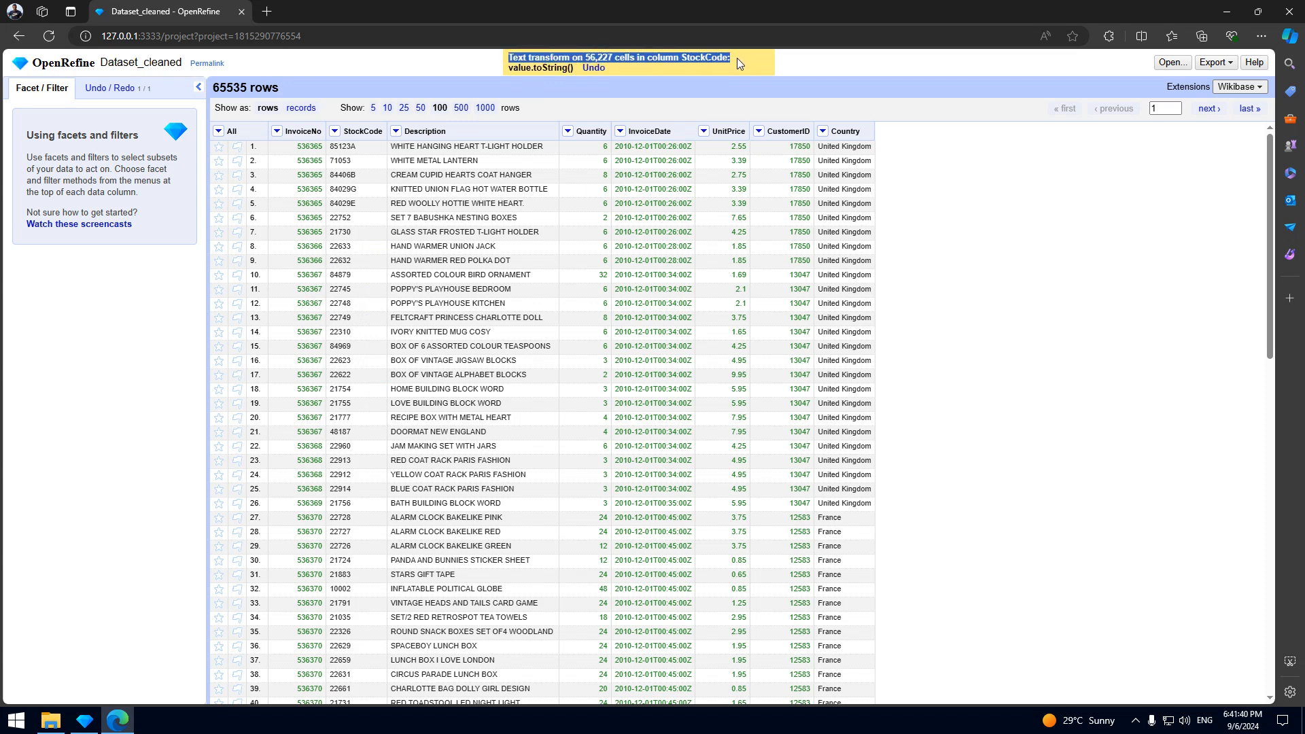
left_click(501, 63)
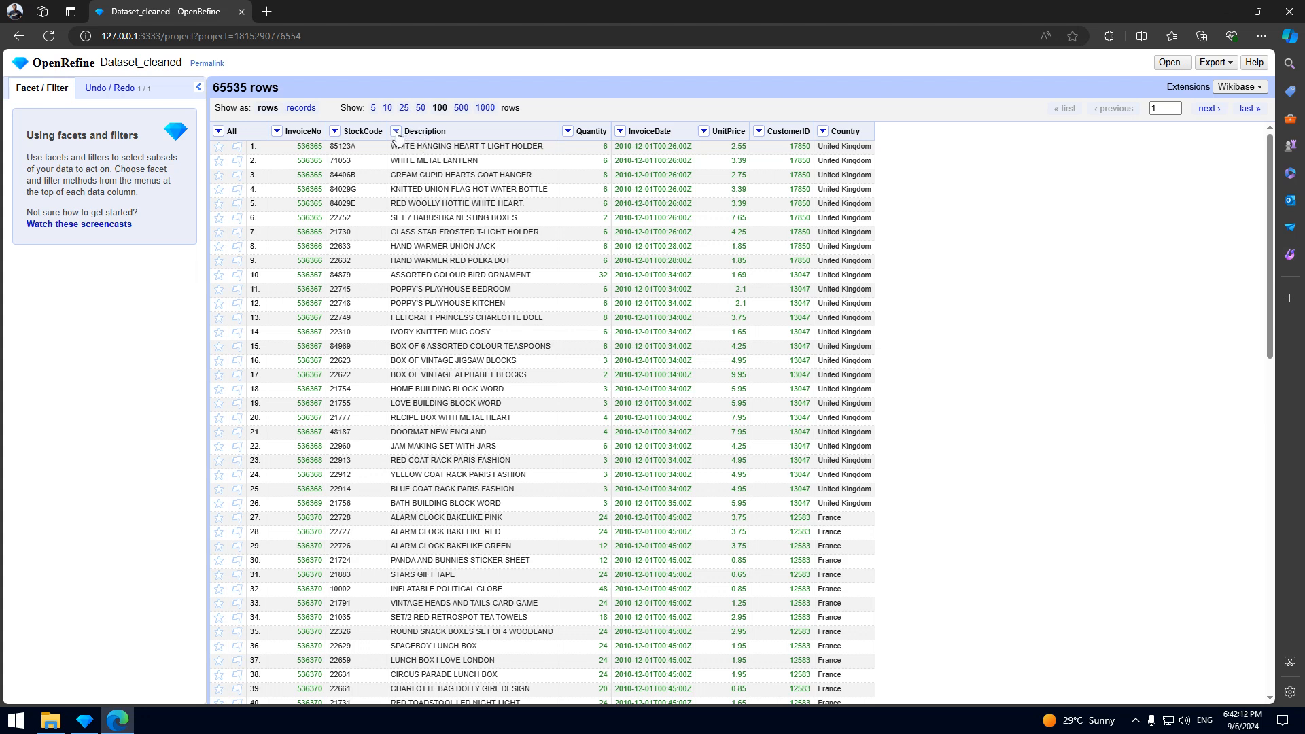
Add a text facet on the Description column and enlarge the facet to show more of its choices.
scroll(455, 374, "down", 6)
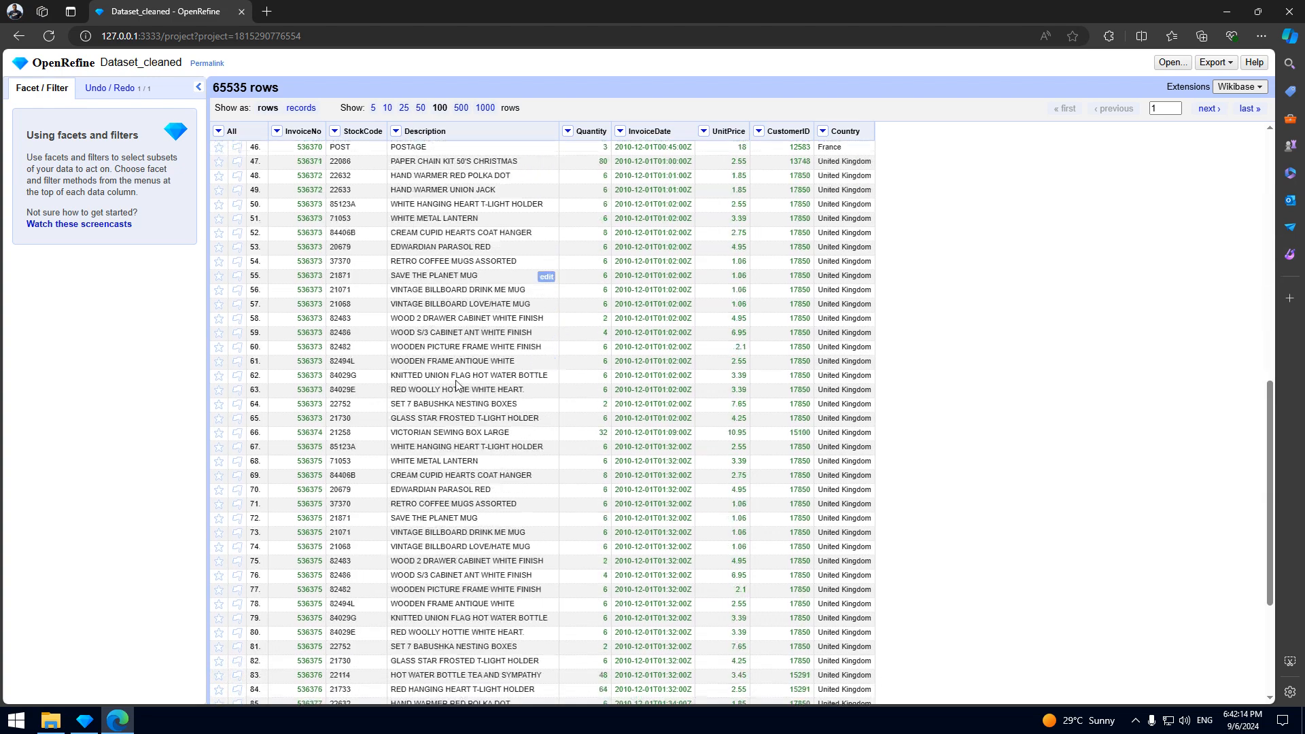
scroll(454, 395, "up", 8)
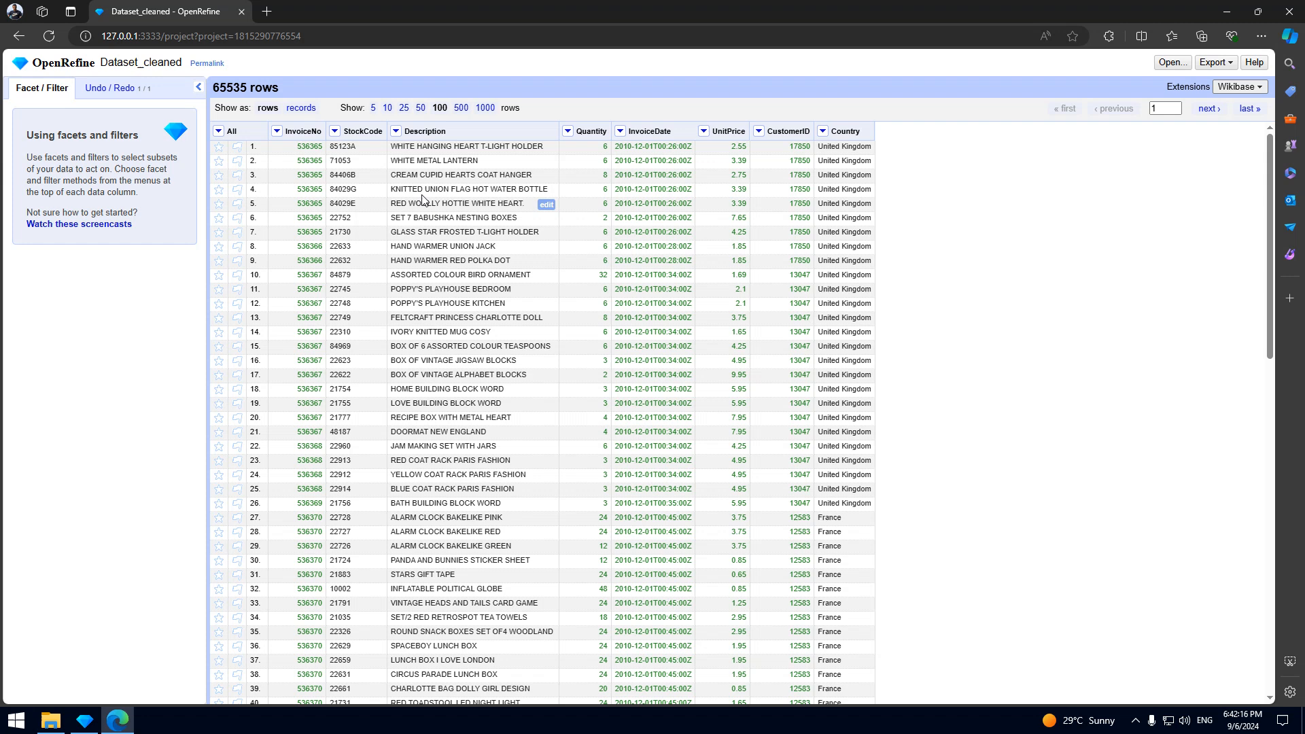
left_click(395, 131)
mouse_move(406, 146)
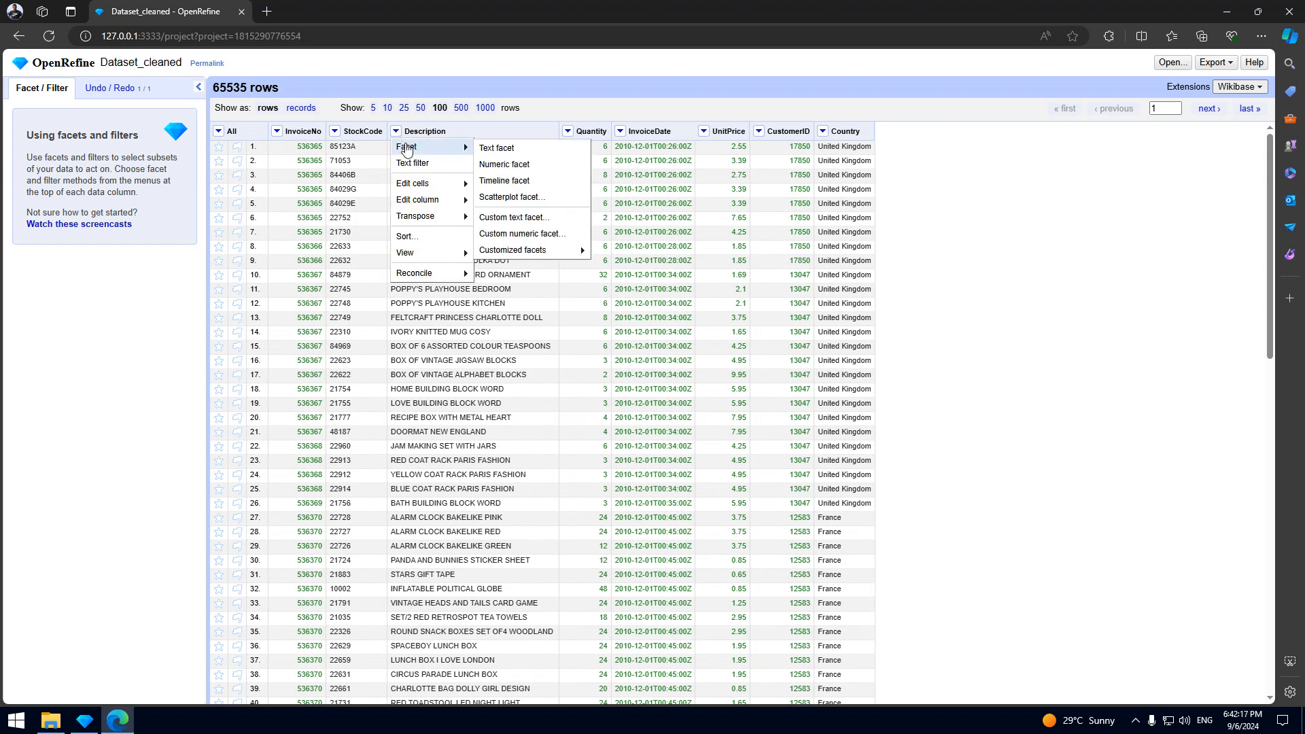
left_click(533, 148)
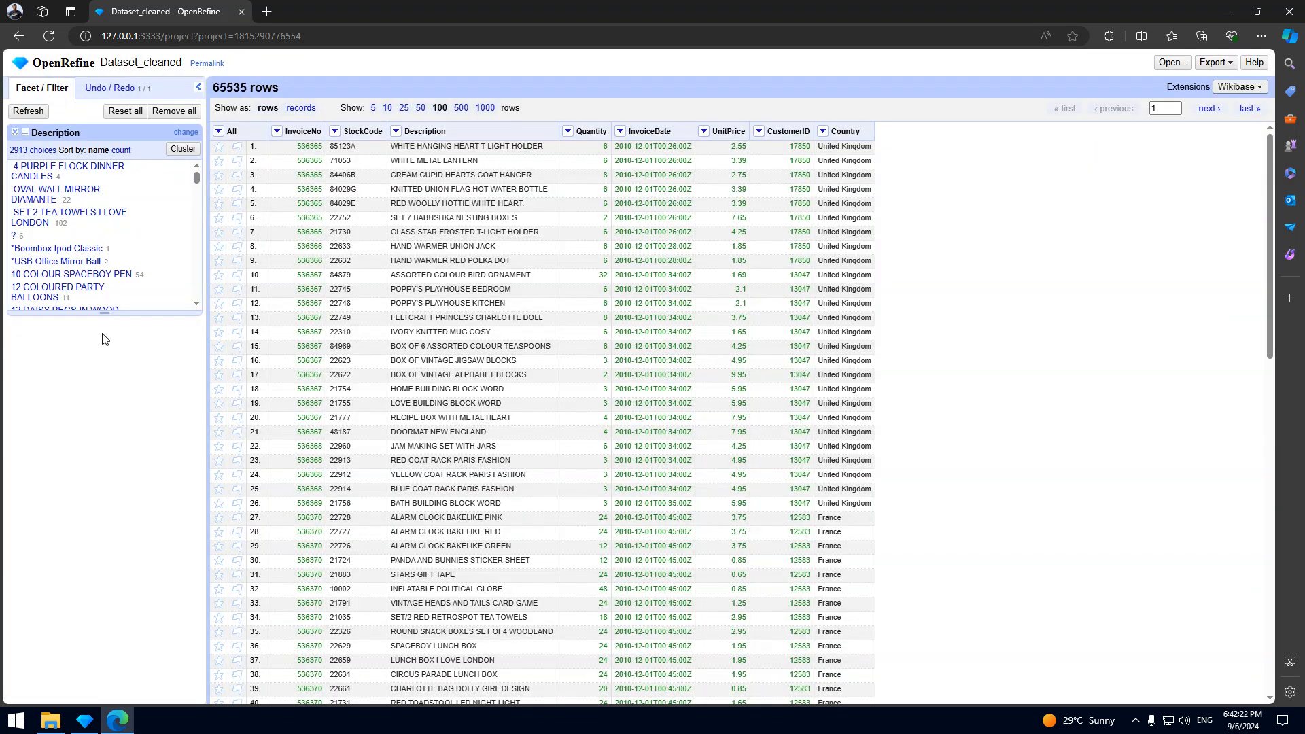
left_click_drag(89, 479, 82, 622)
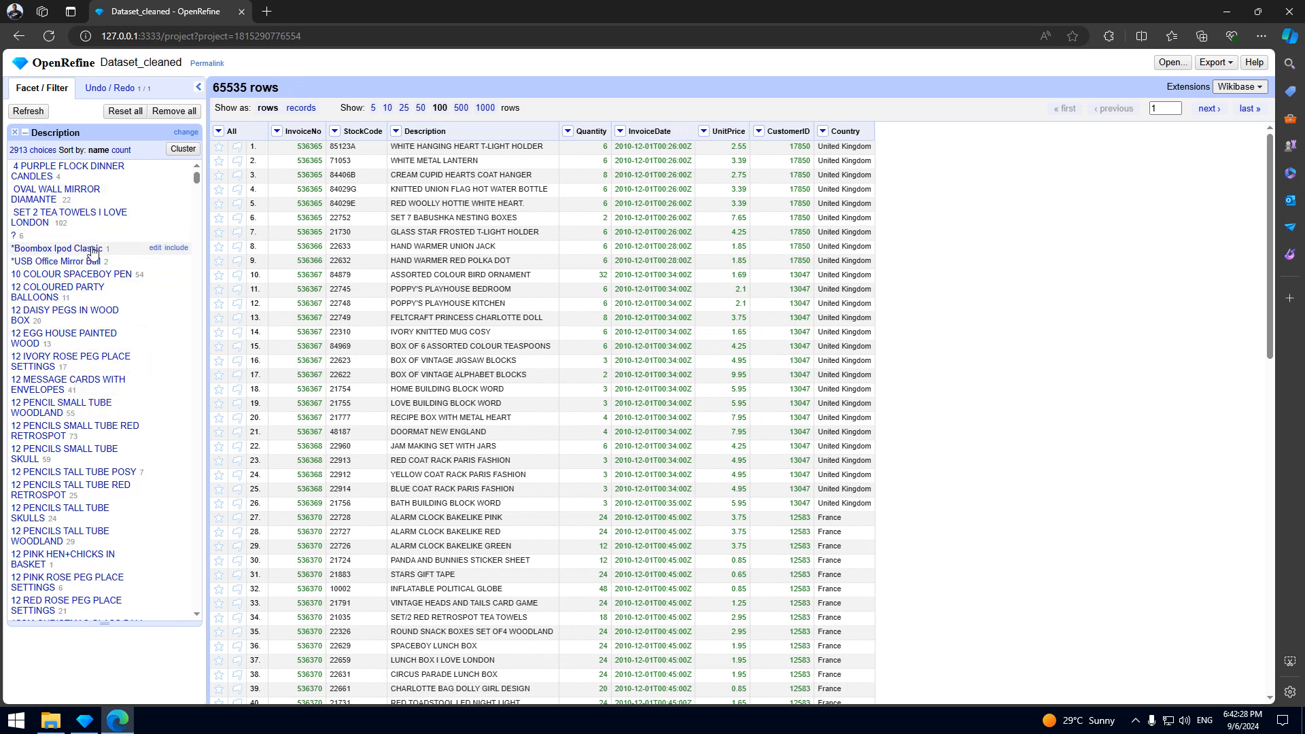
Look through the Description facet choices, view only the rows described as "?", and clear that selection.
scroll(61, 327, "down", 15)
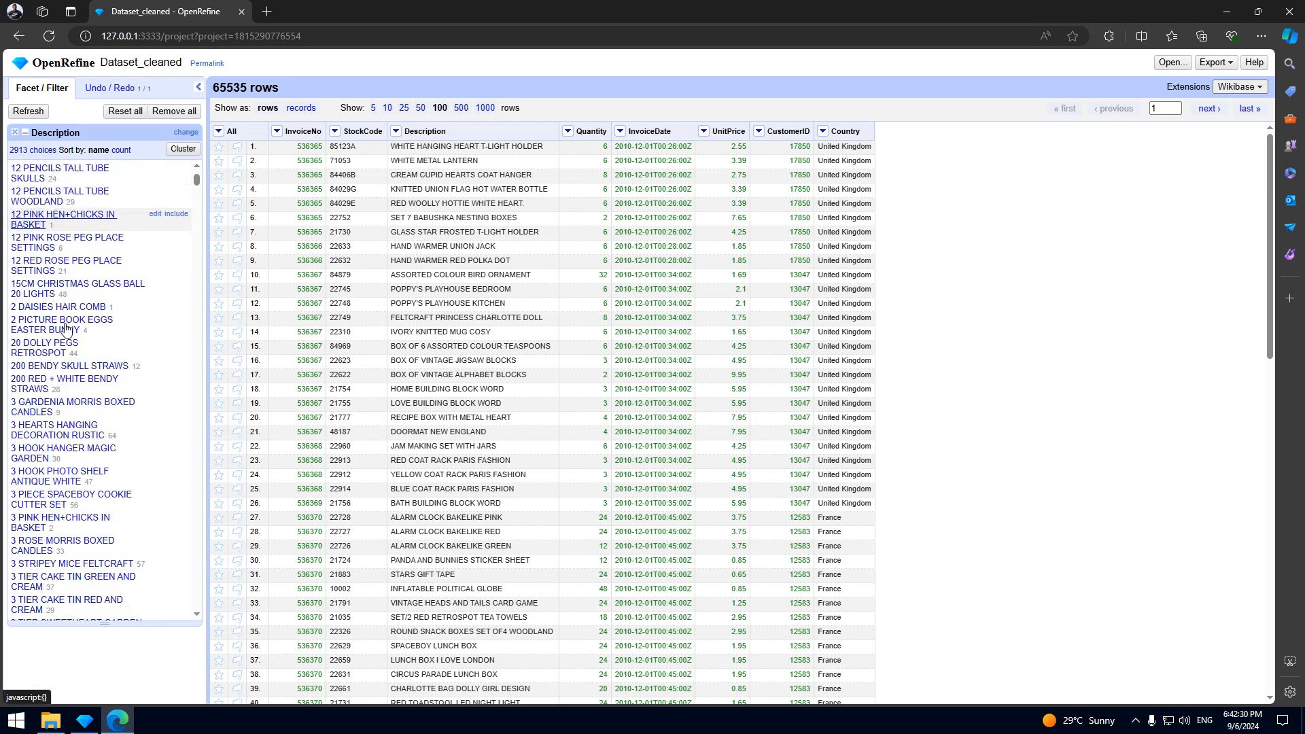
scroll(68, 340, "up", 15)
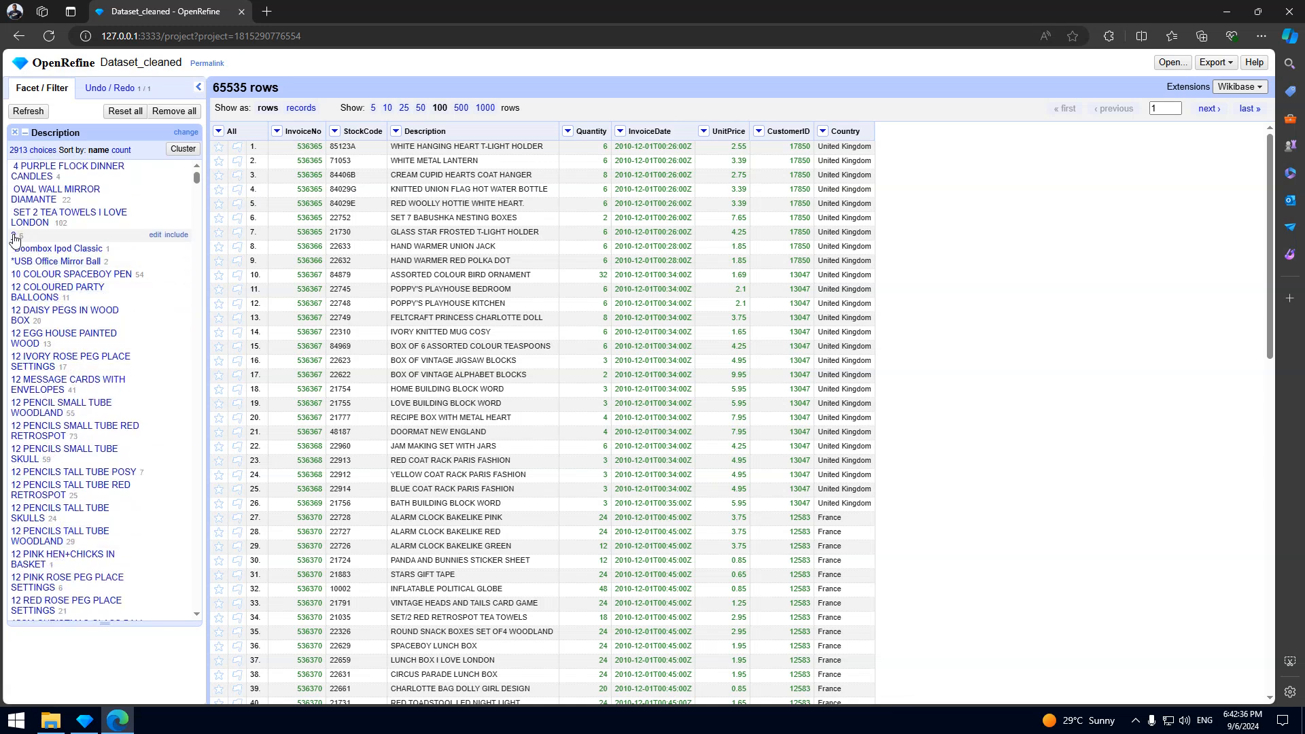
left_click(13, 235)
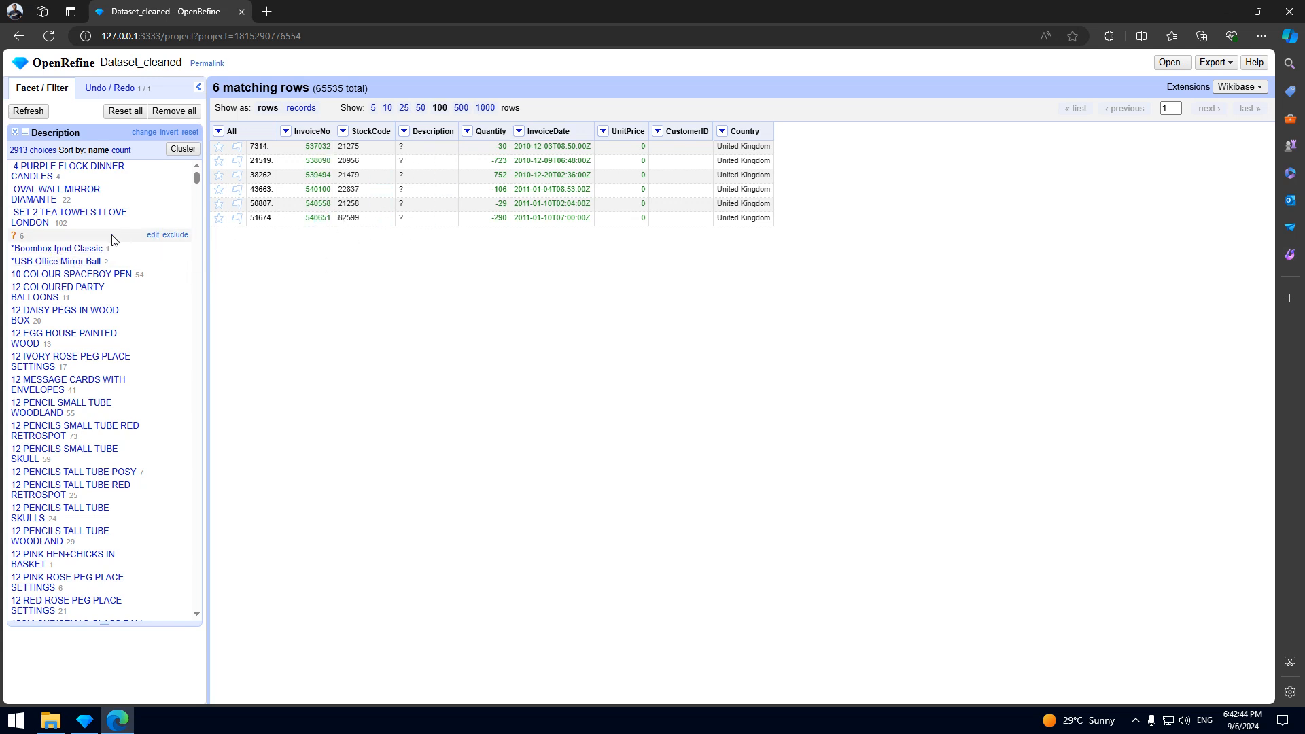
left_click(176, 235)
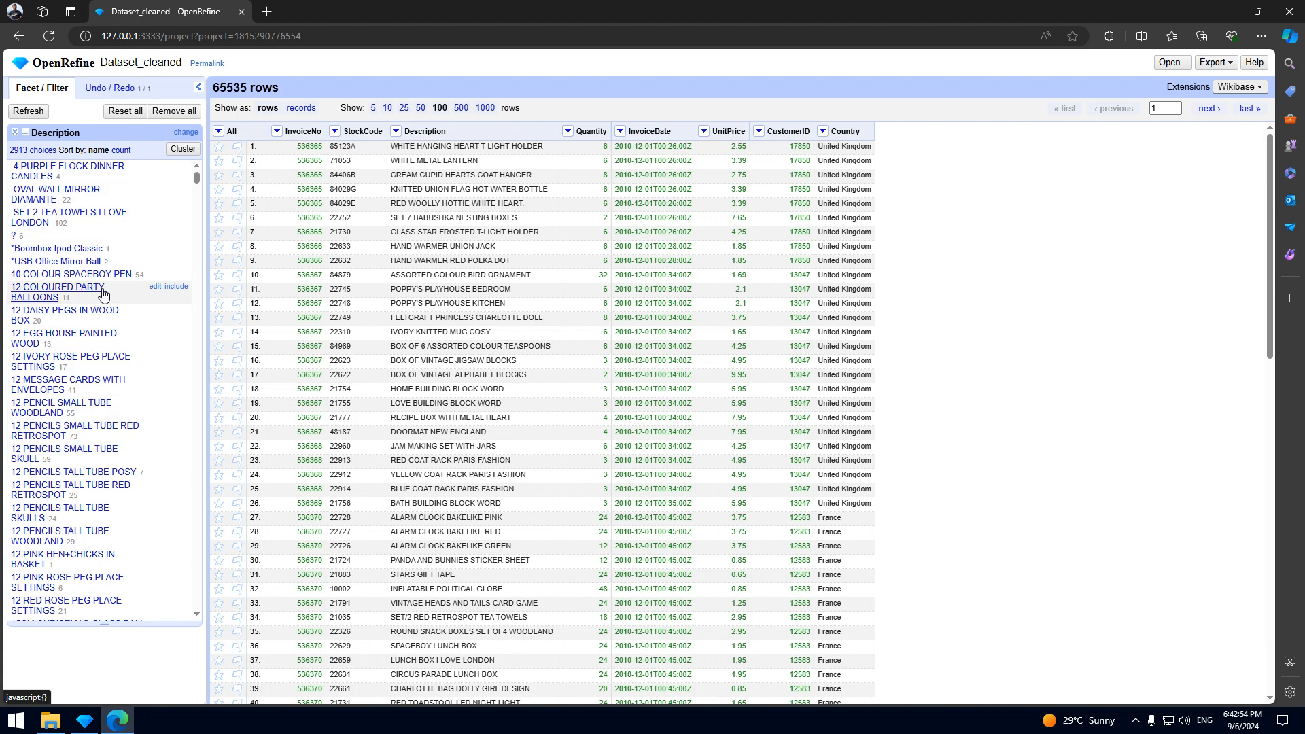
Cluster the Description facet's values using the Key collision method with the Fingerprint keying function.
left_click(183, 149)
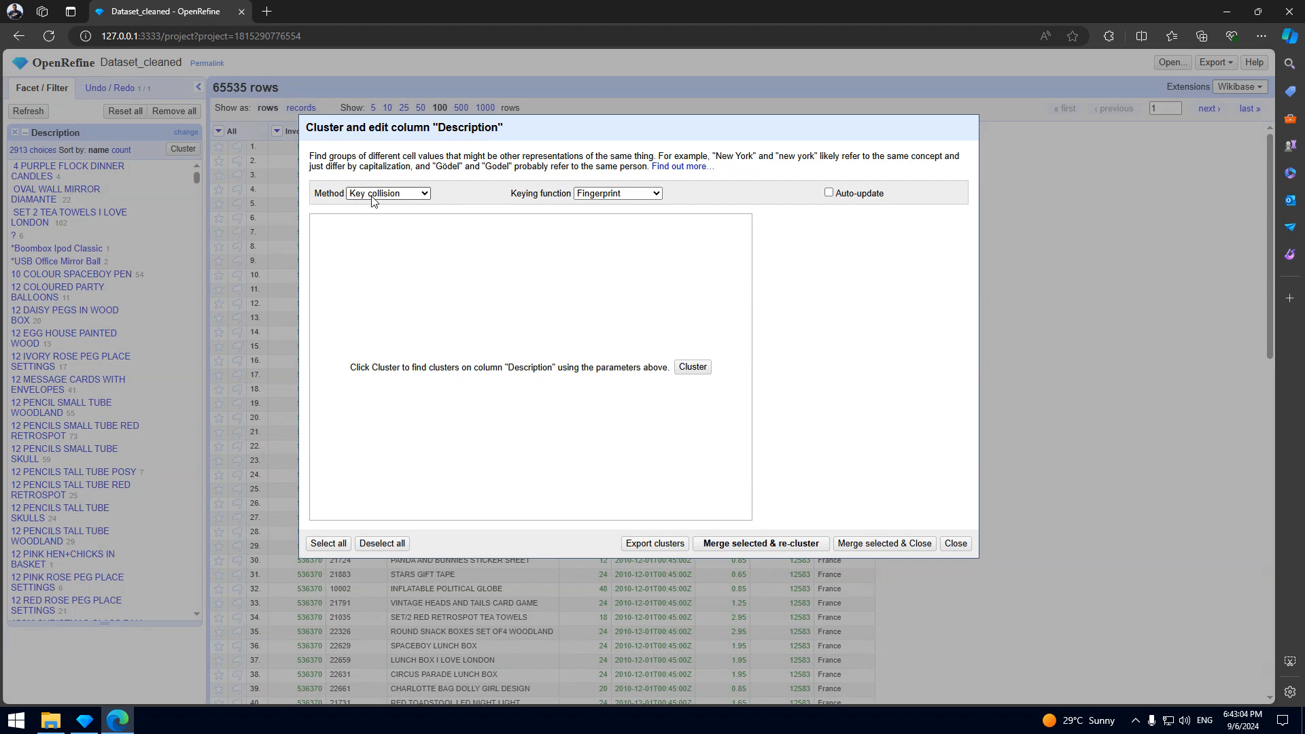
left_click(405, 194)
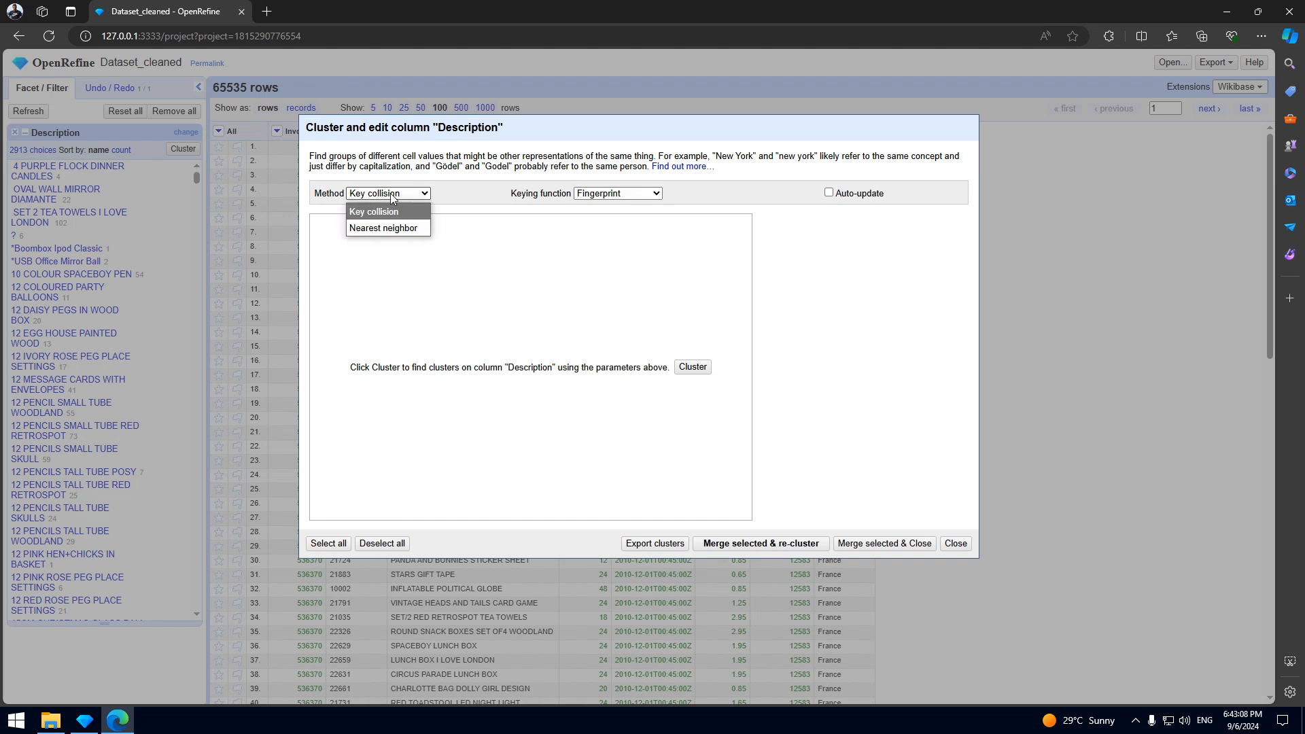
left_click(389, 194)
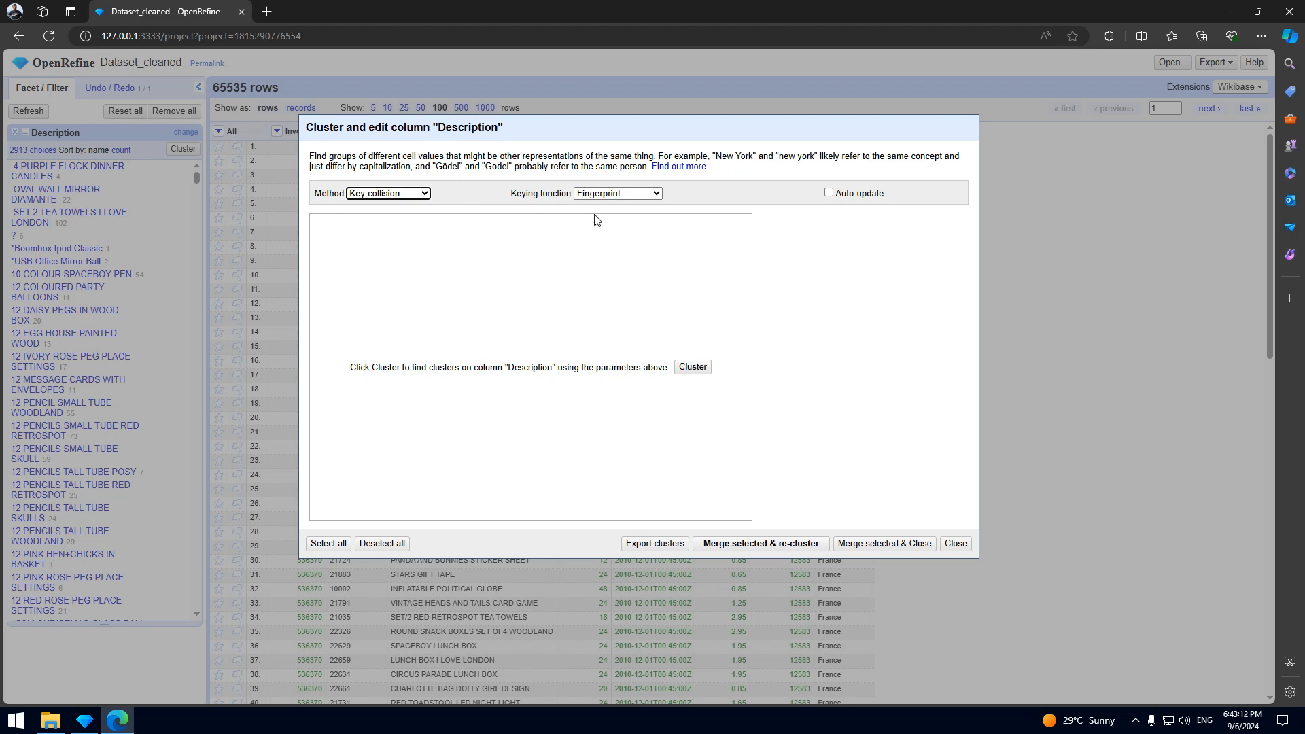
left_click(636, 197)
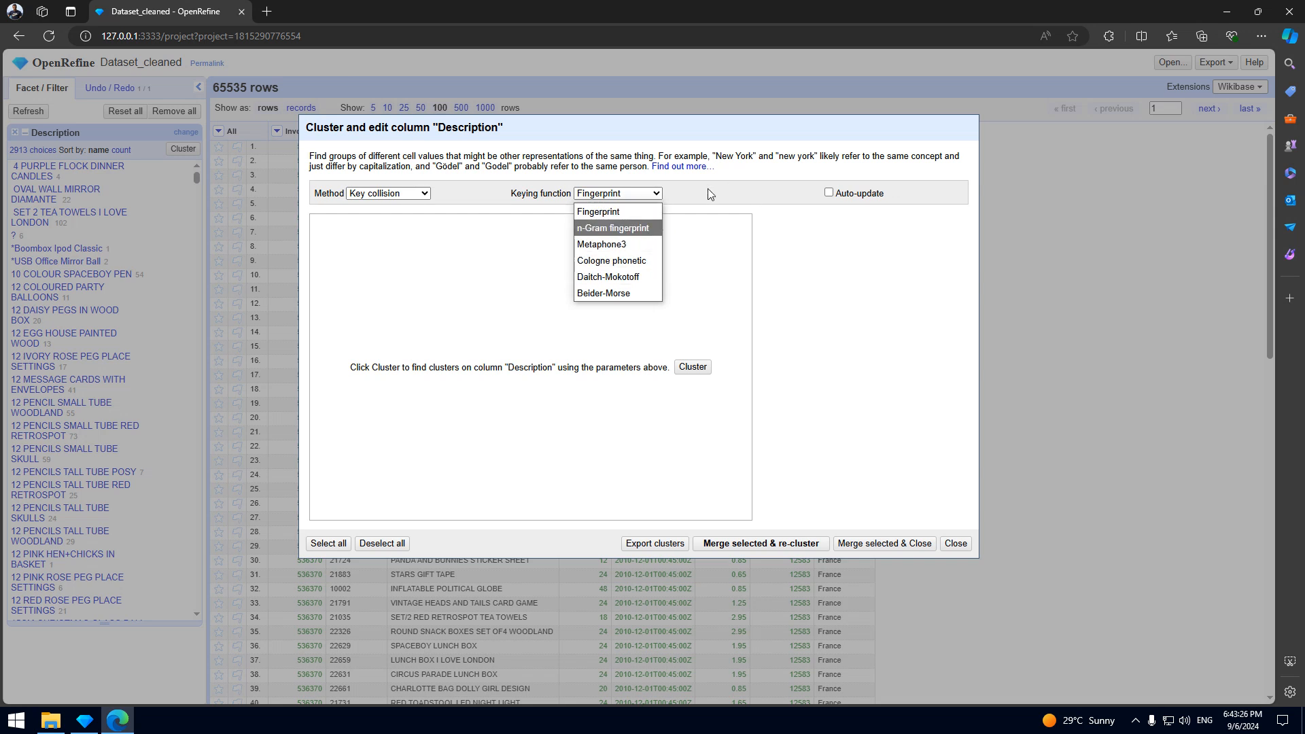
left_click(581, 204)
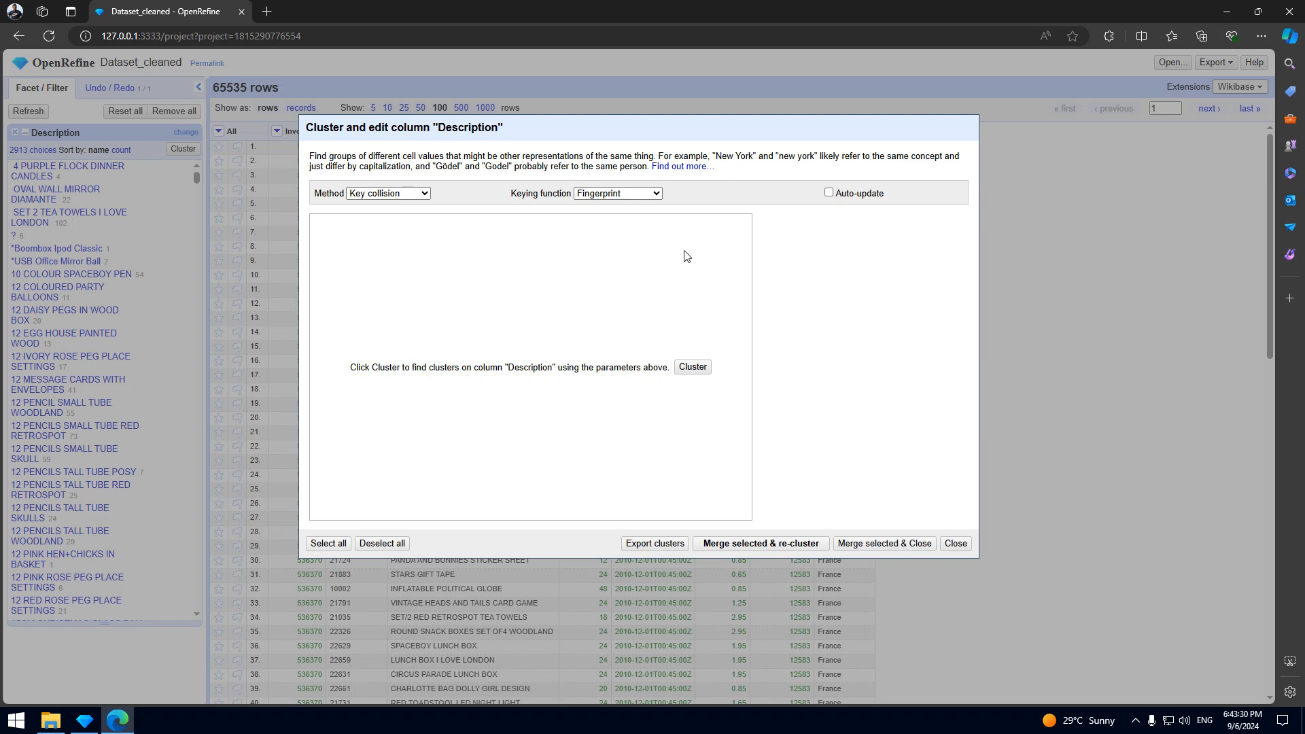
left_click(692, 368)
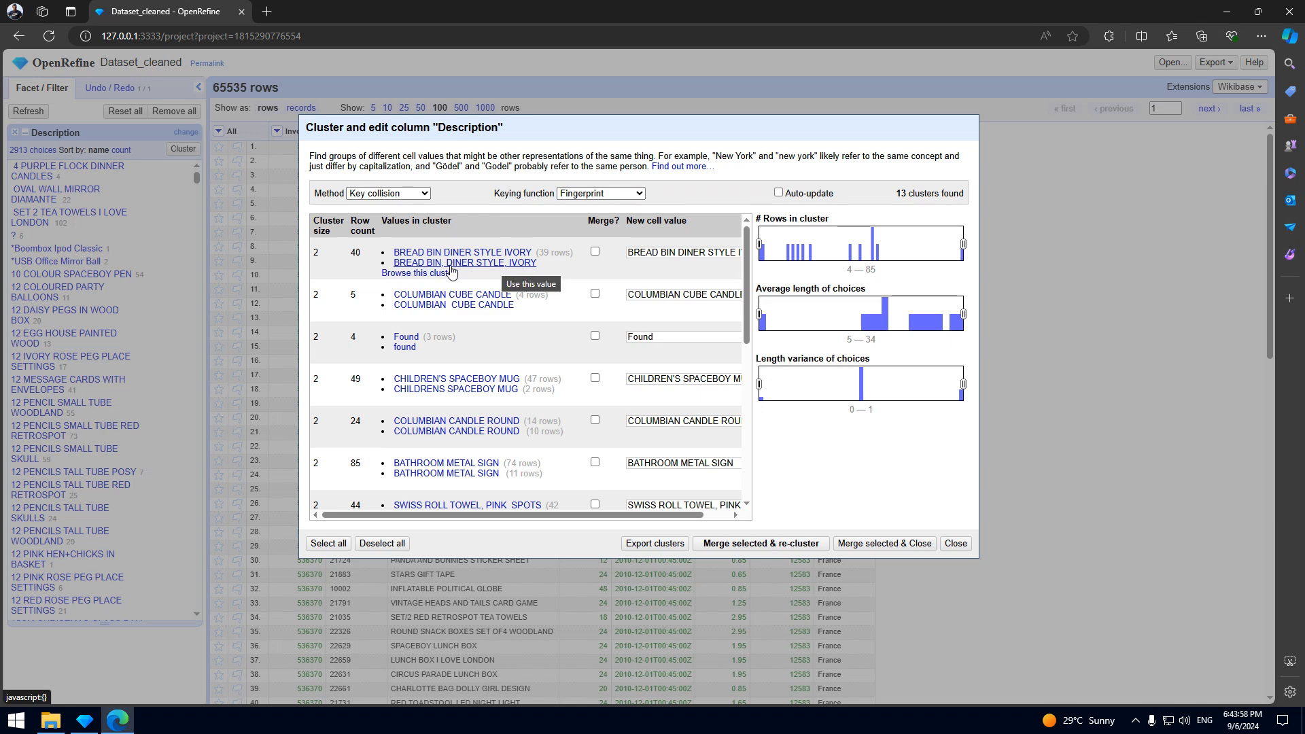
Review the suggested Fingerprint clusters, mark all of them for merging with their proposed cell values, and merge and re-cluster.
left_click(595, 251)
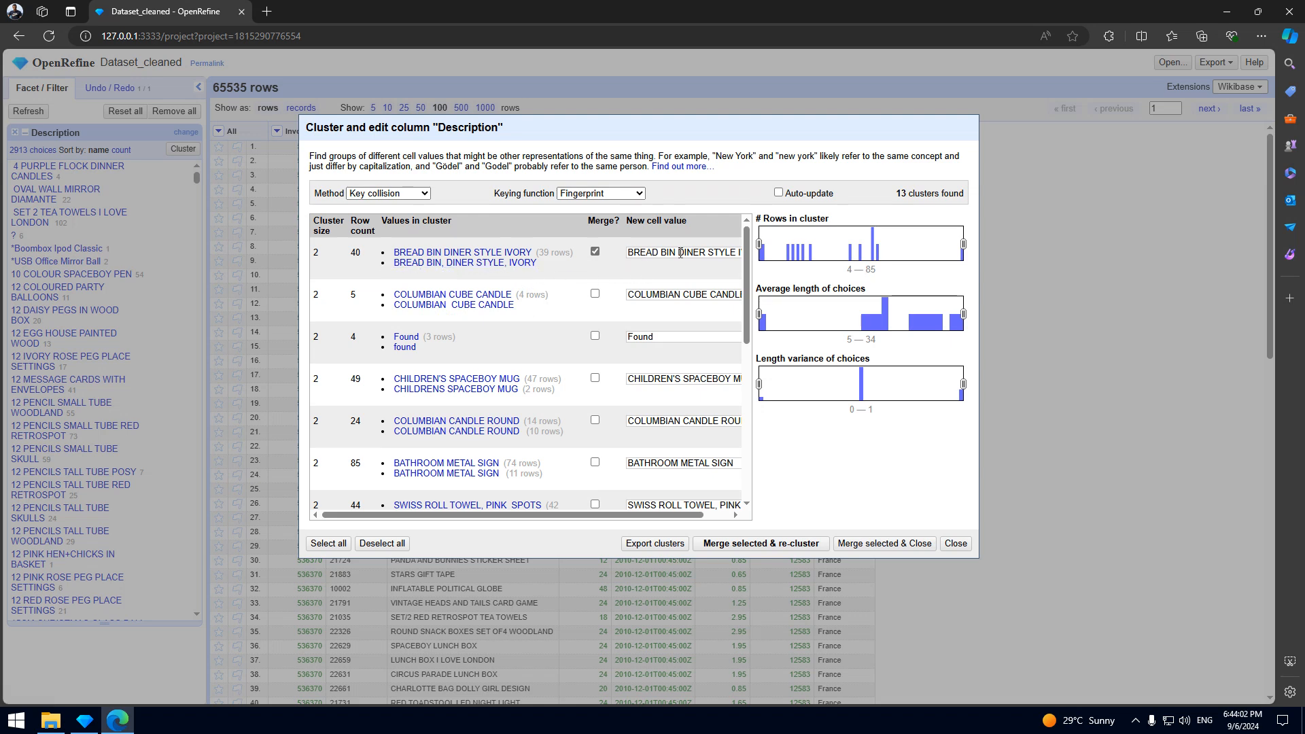
left_click_drag(586, 515, 677, 516)
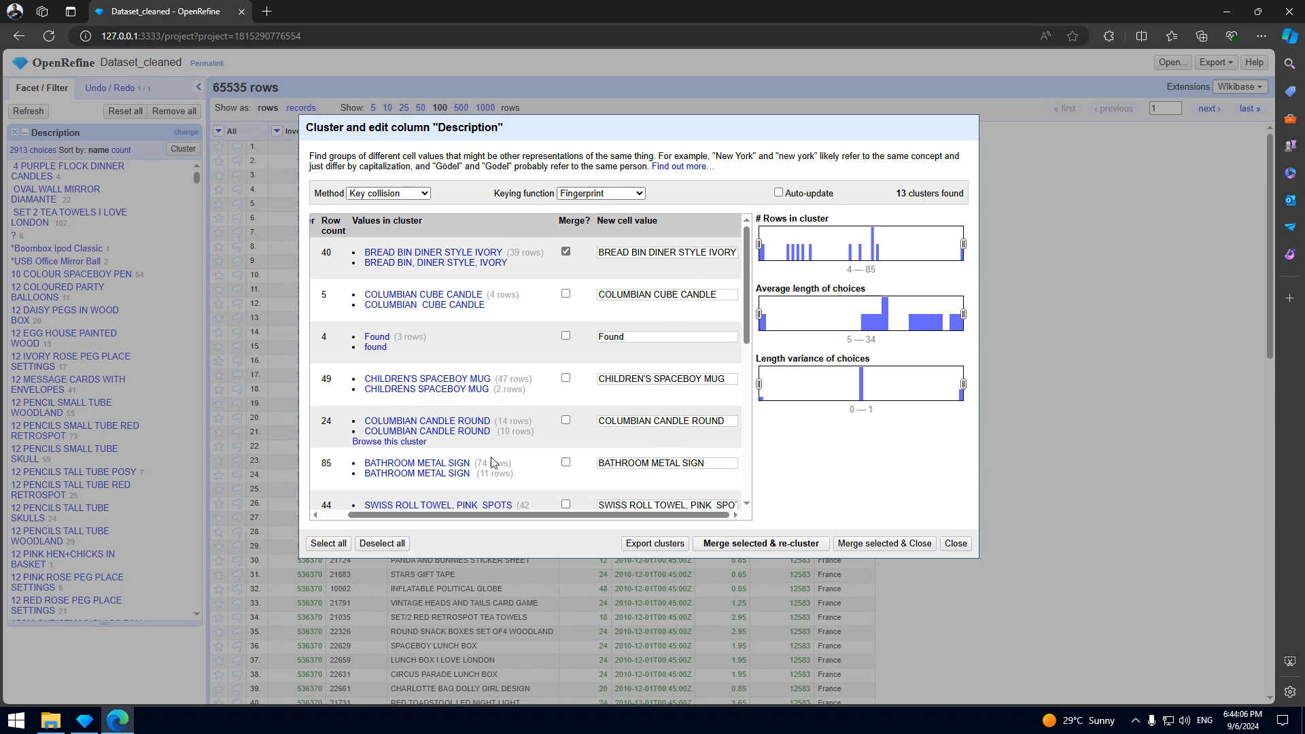
left_click_drag(498, 517, 416, 519)
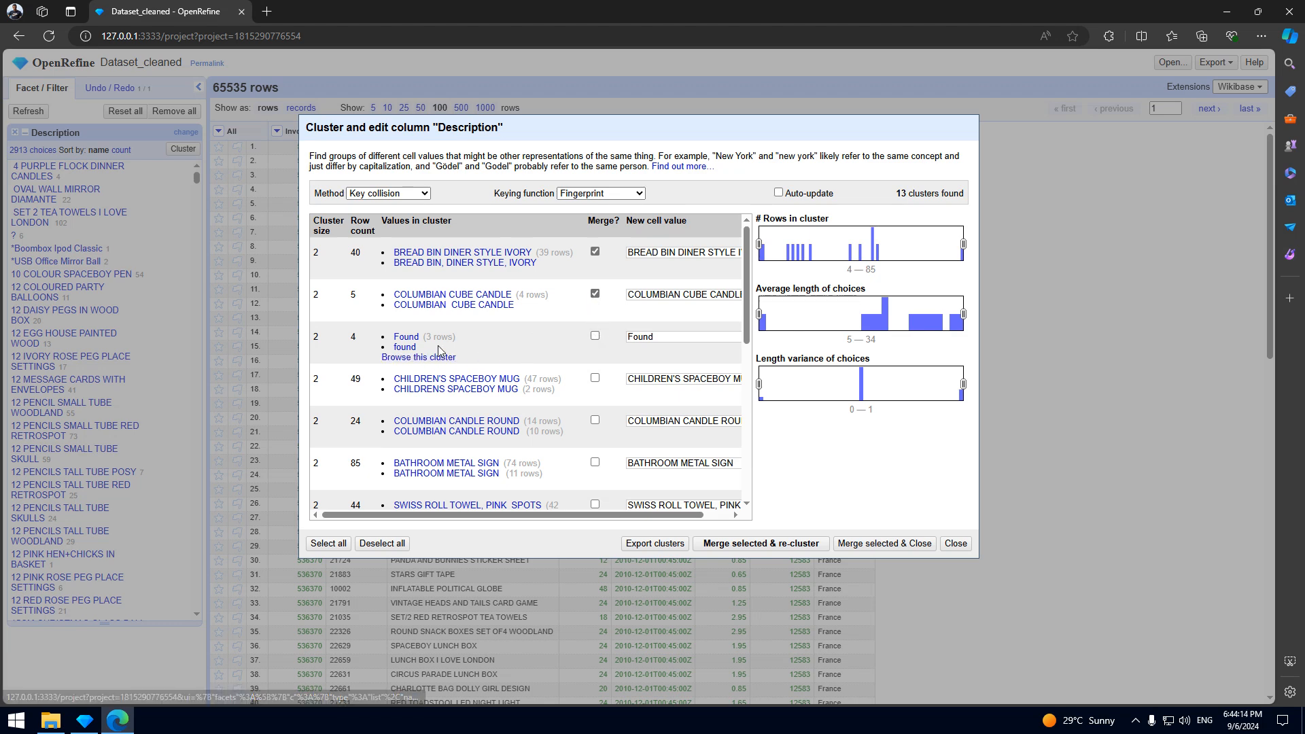
left_click(595, 336)
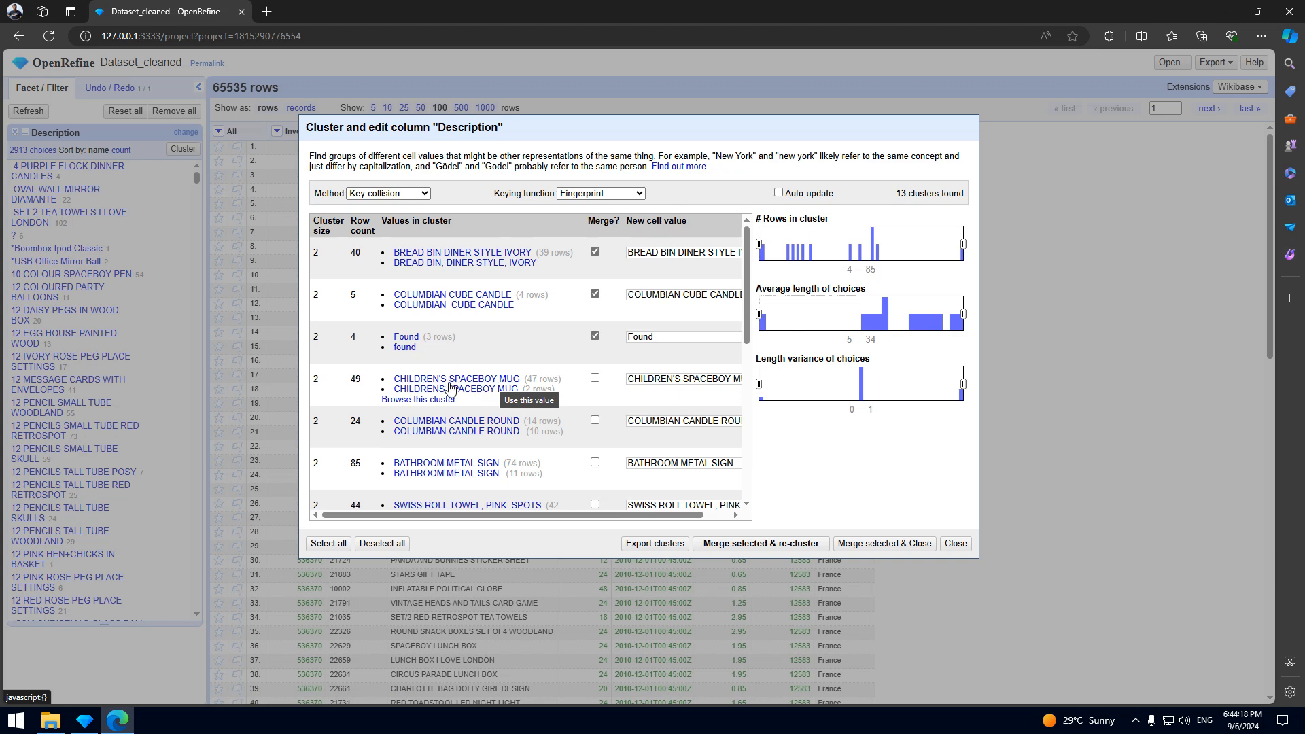
left_click(595, 378)
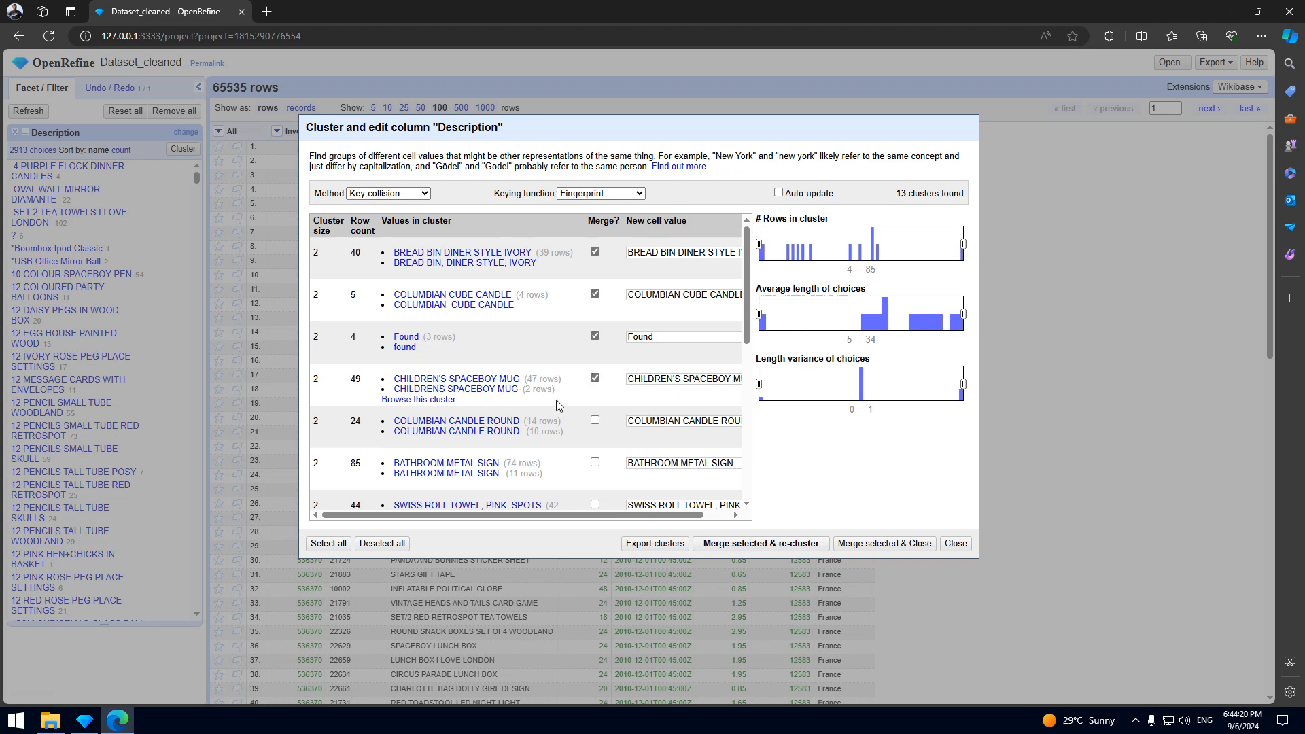
scroll(544, 380, "down", 1)
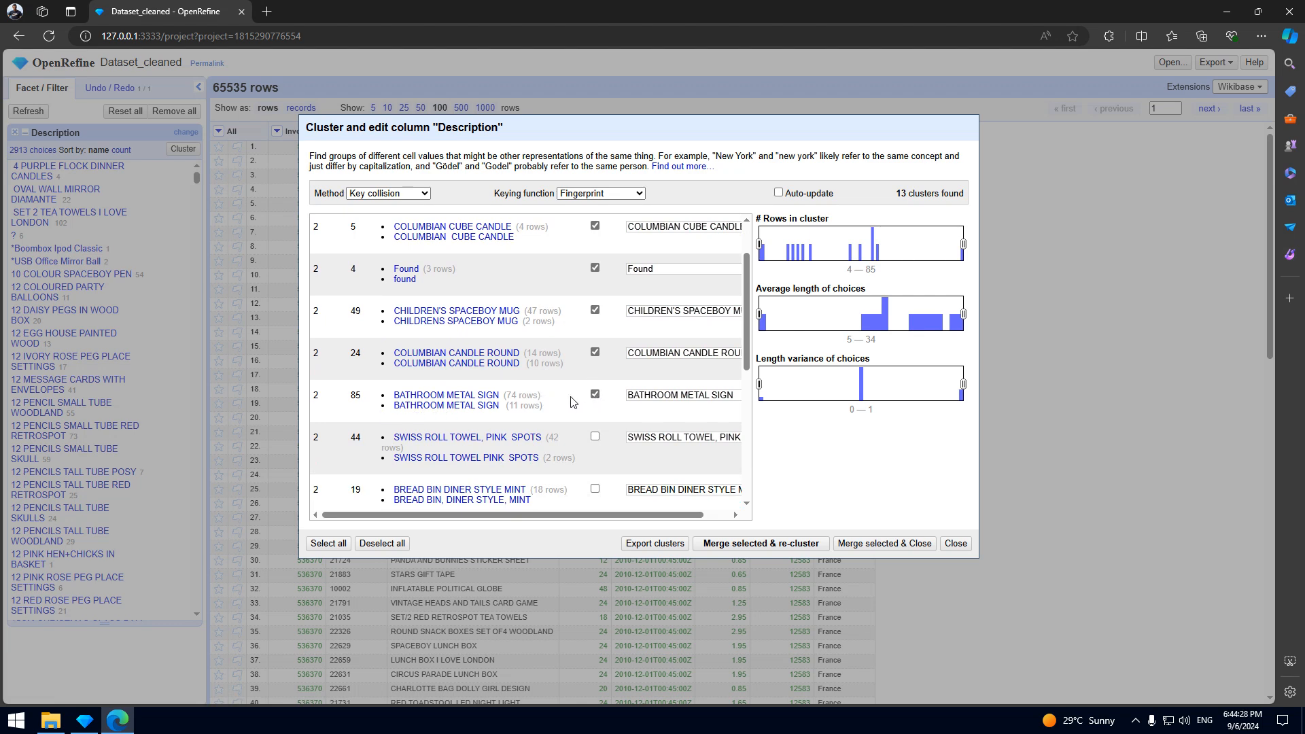
scroll(522, 380, "down", 2)
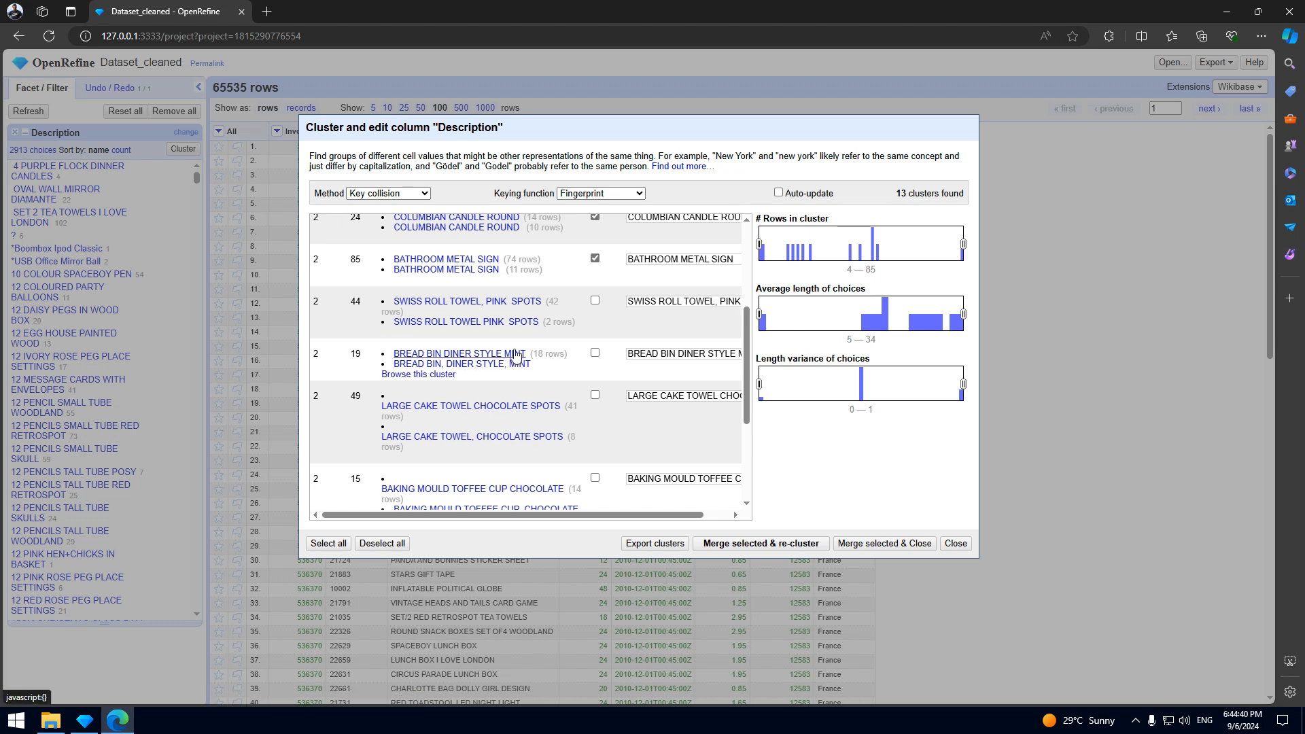
scroll(489, 384, "down", 1)
scroll(489, 384, "down", 1)
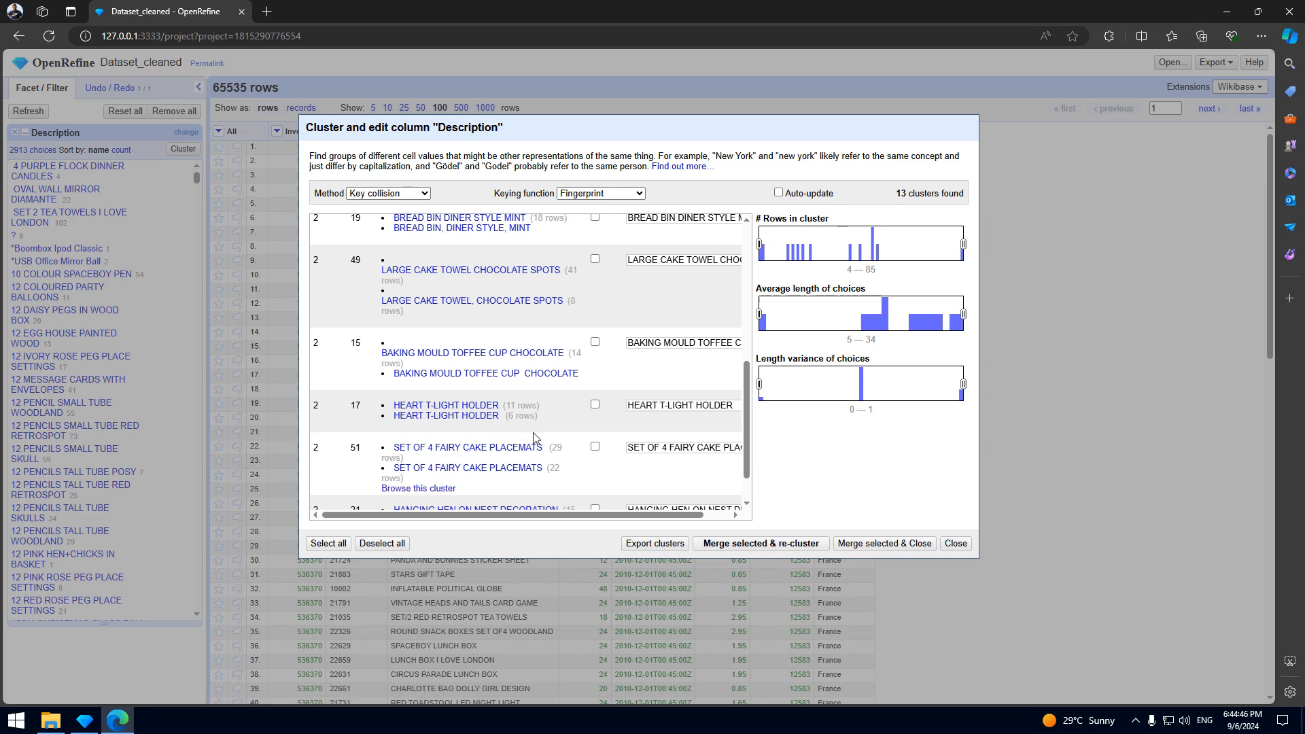
scroll(542, 440, "down", 1)
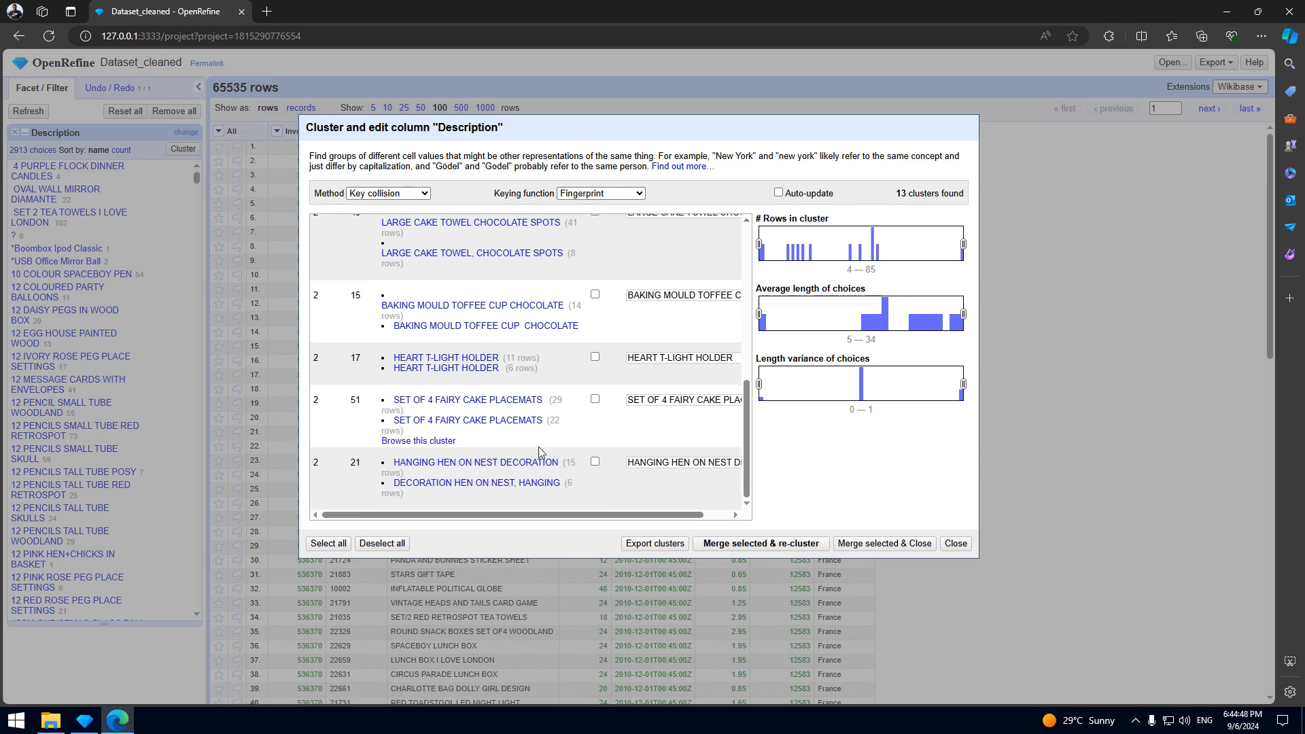
left_click(328, 544)
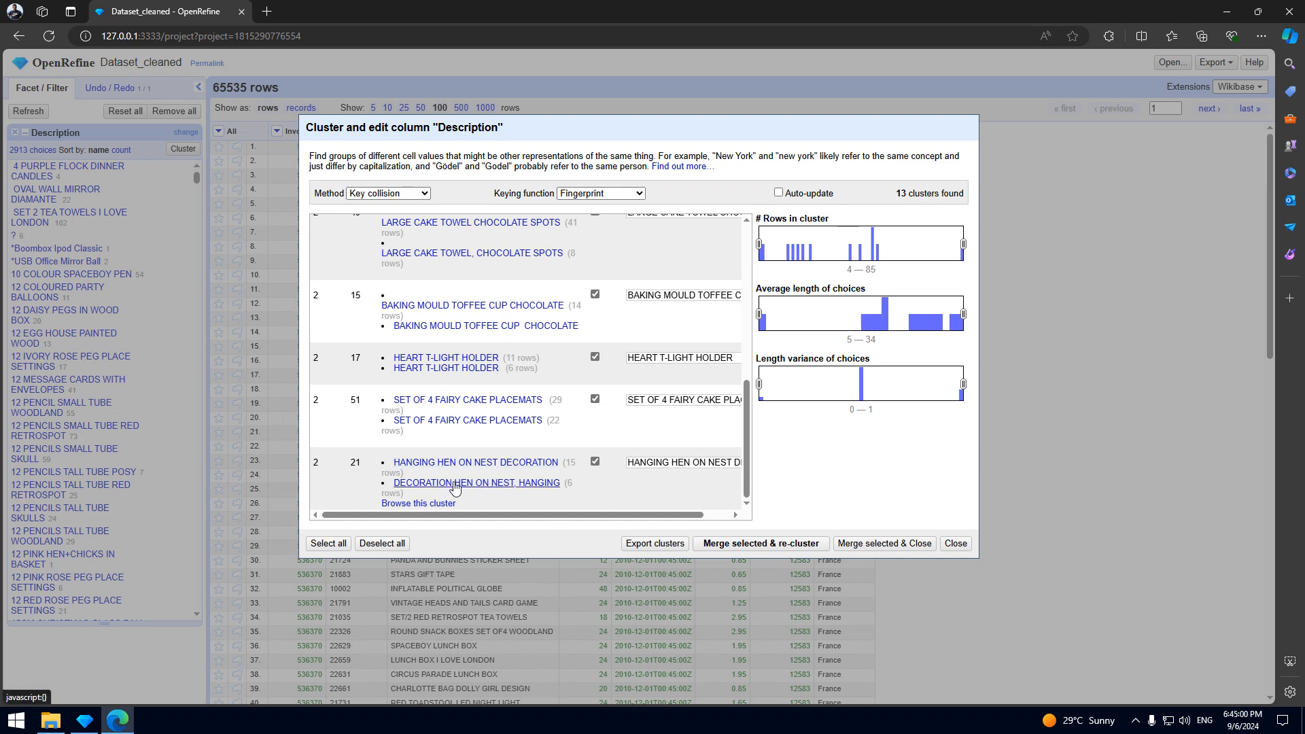
left_click(770, 547)
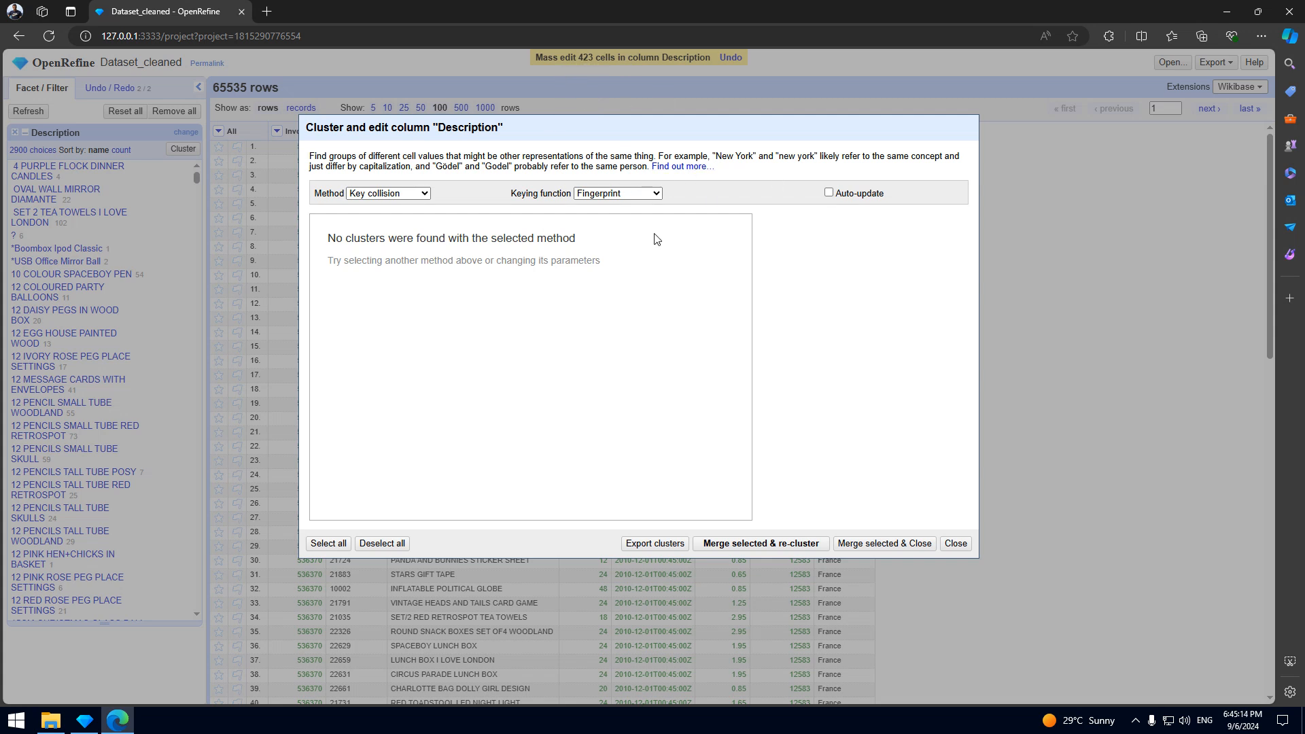
Cluster the Description values with the n-Gram fingerprint keying function, select all clusters, and merge and re-cluster.
left_click(616, 194)
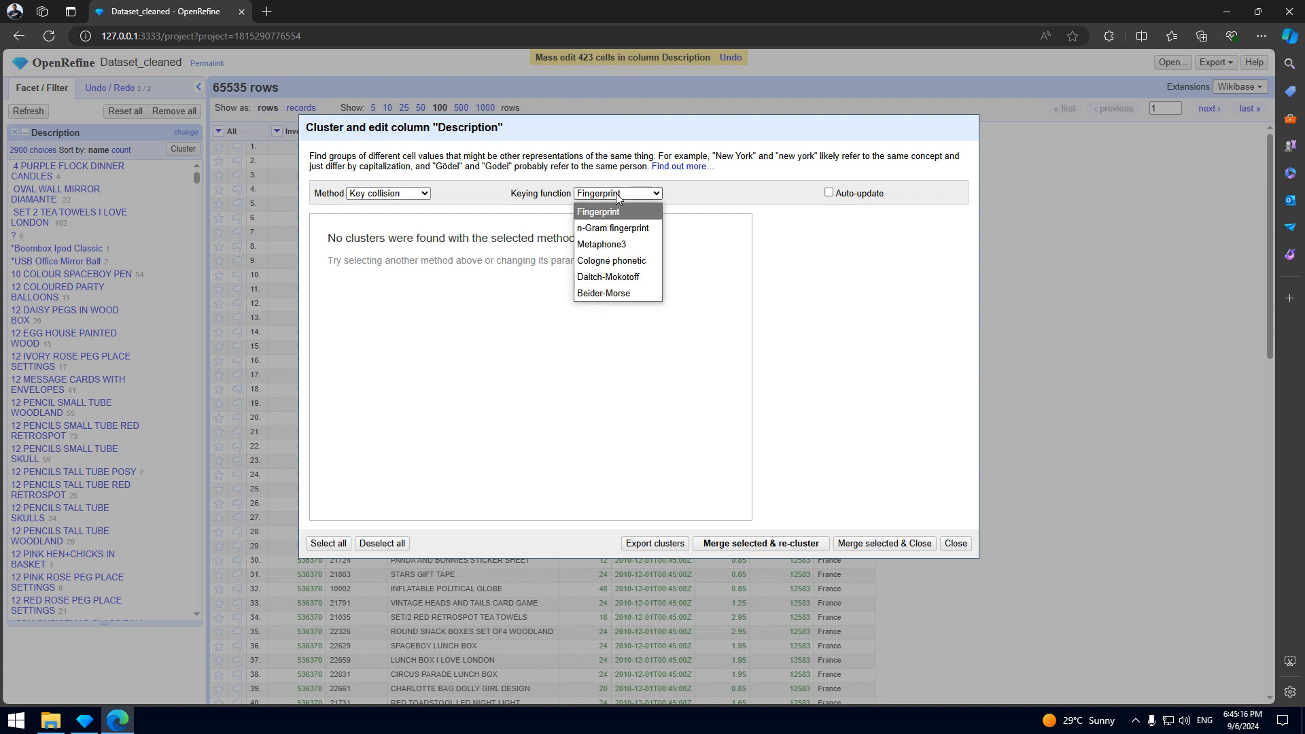
left_click(633, 229)
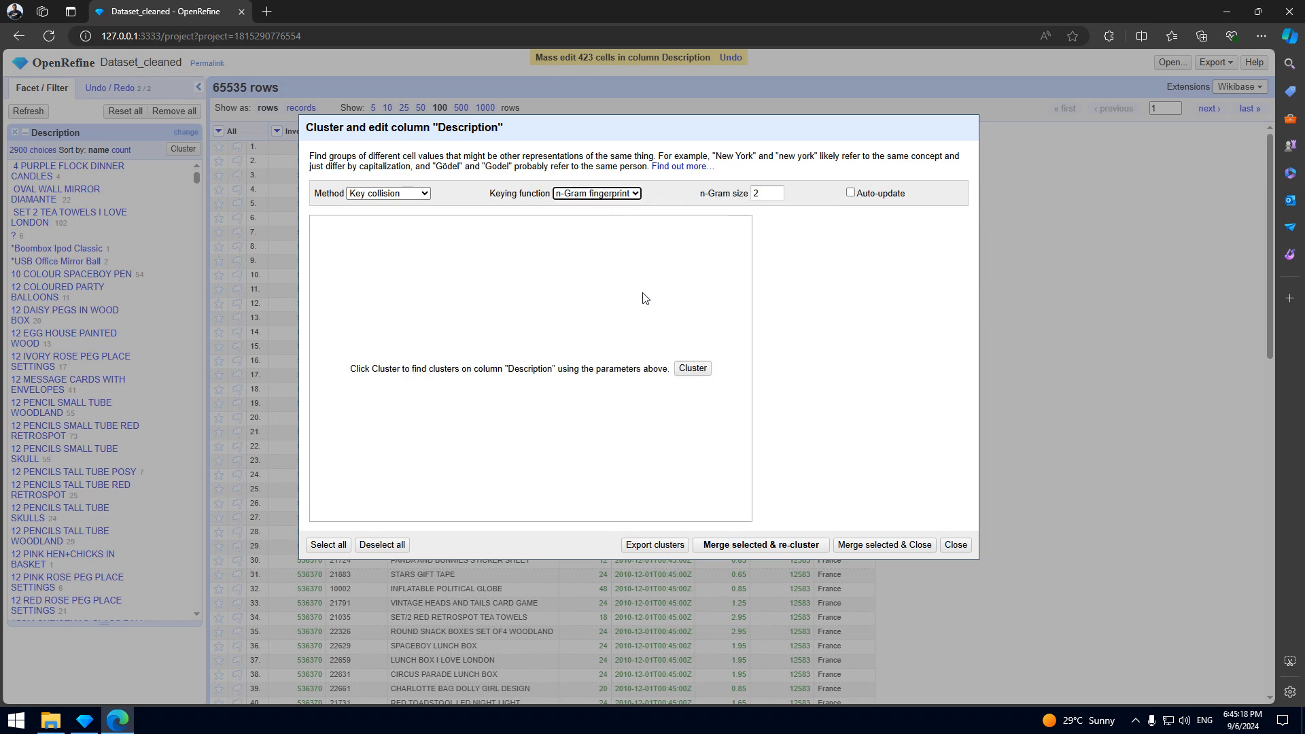
left_click(690, 365)
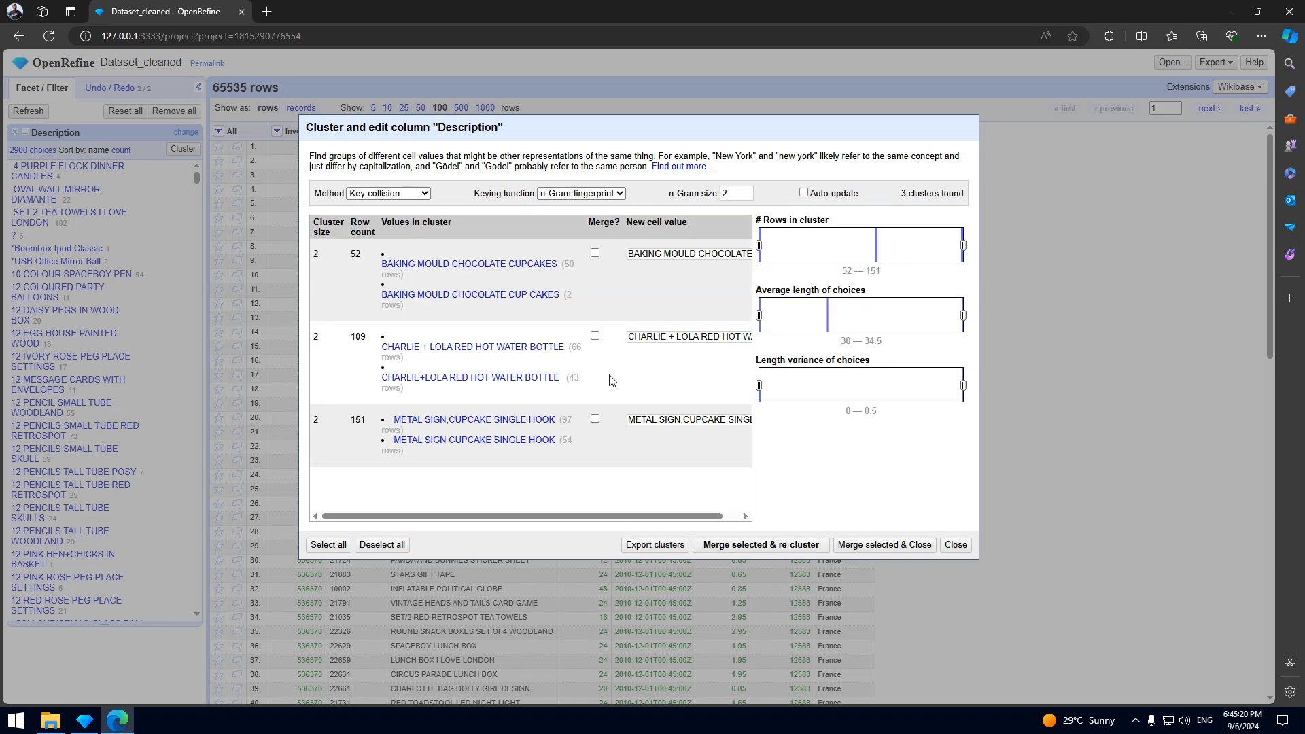
mouse_move(447, 283)
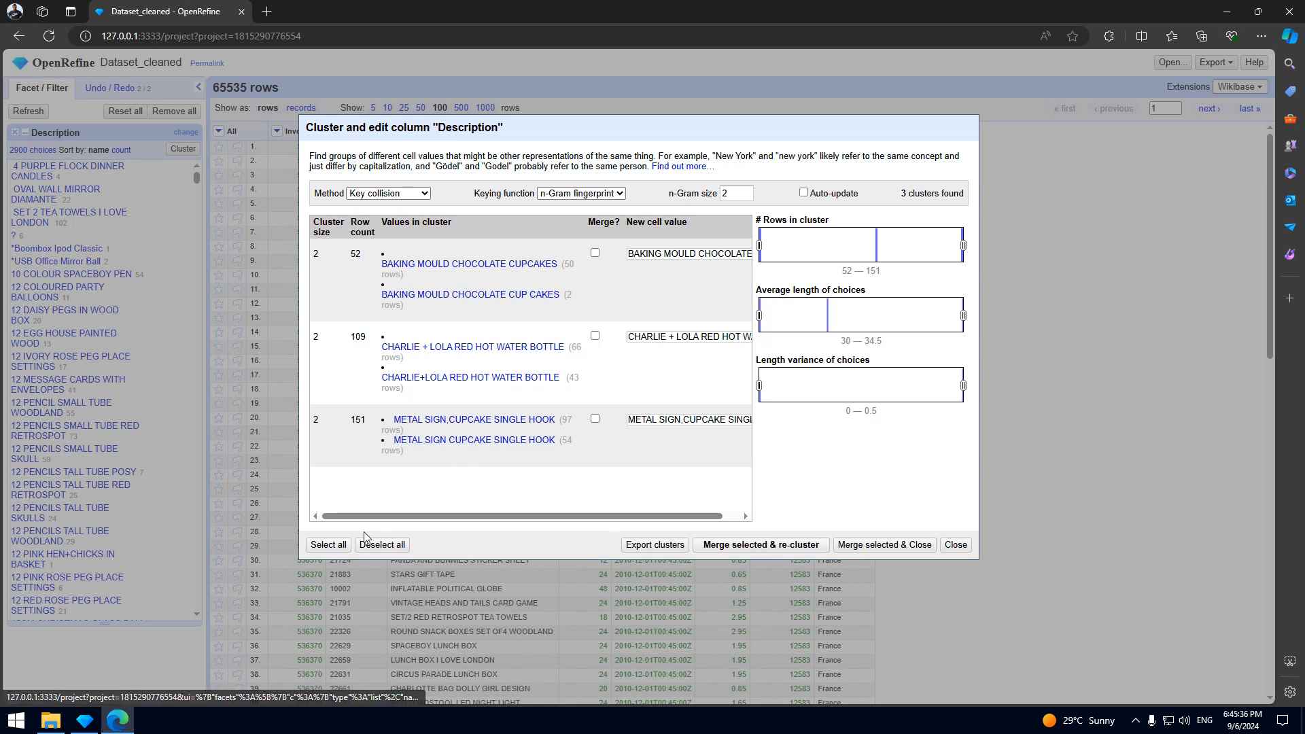
left_click(328, 545)
left_click(697, 544)
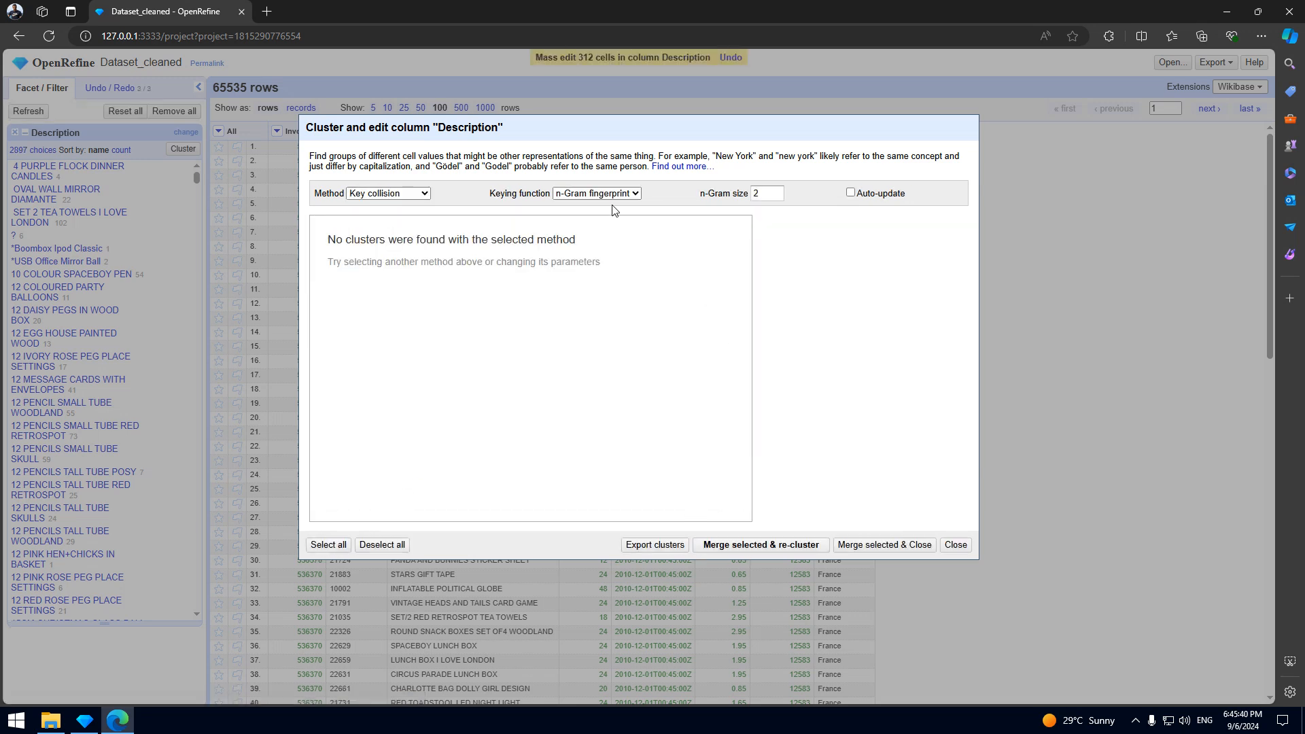
Cluster the Description values with the Metaphone3 keying function, examine the suggested clusters, and close the dialog without merging.
left_click(611, 195)
left_click(603, 241)
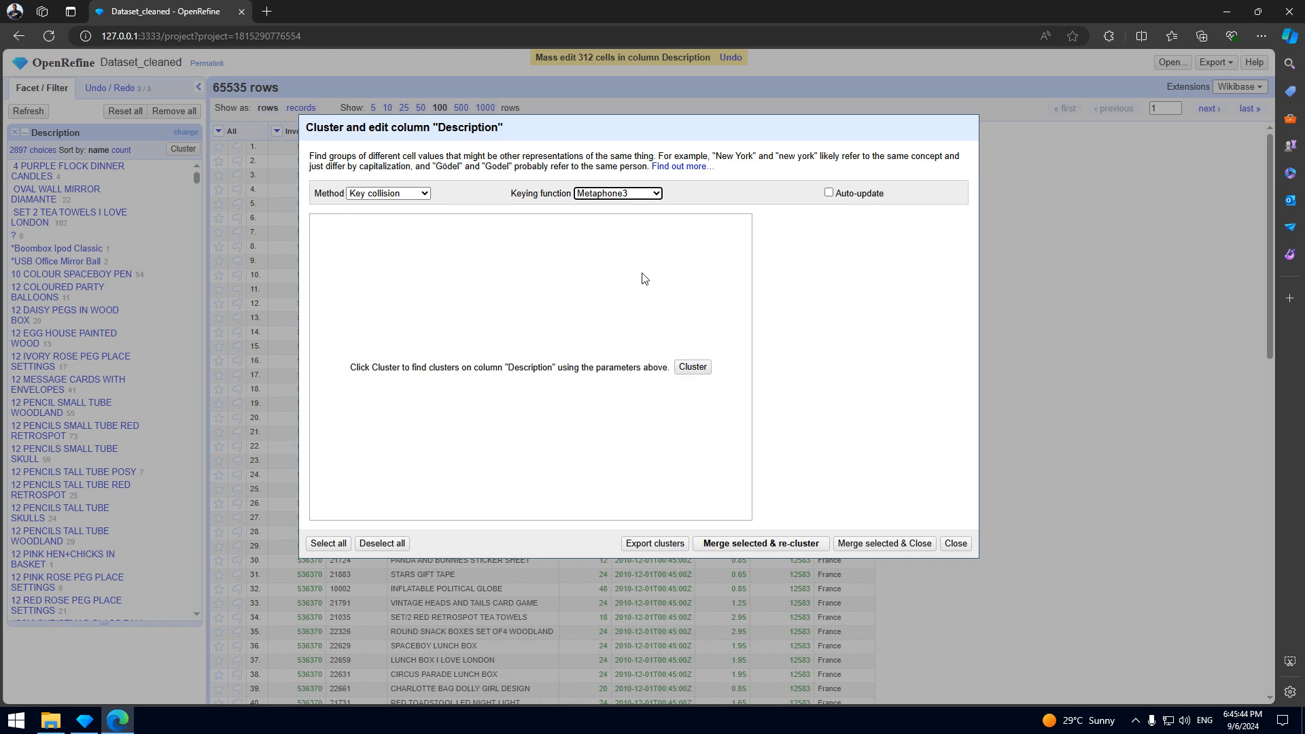
left_click(693, 367)
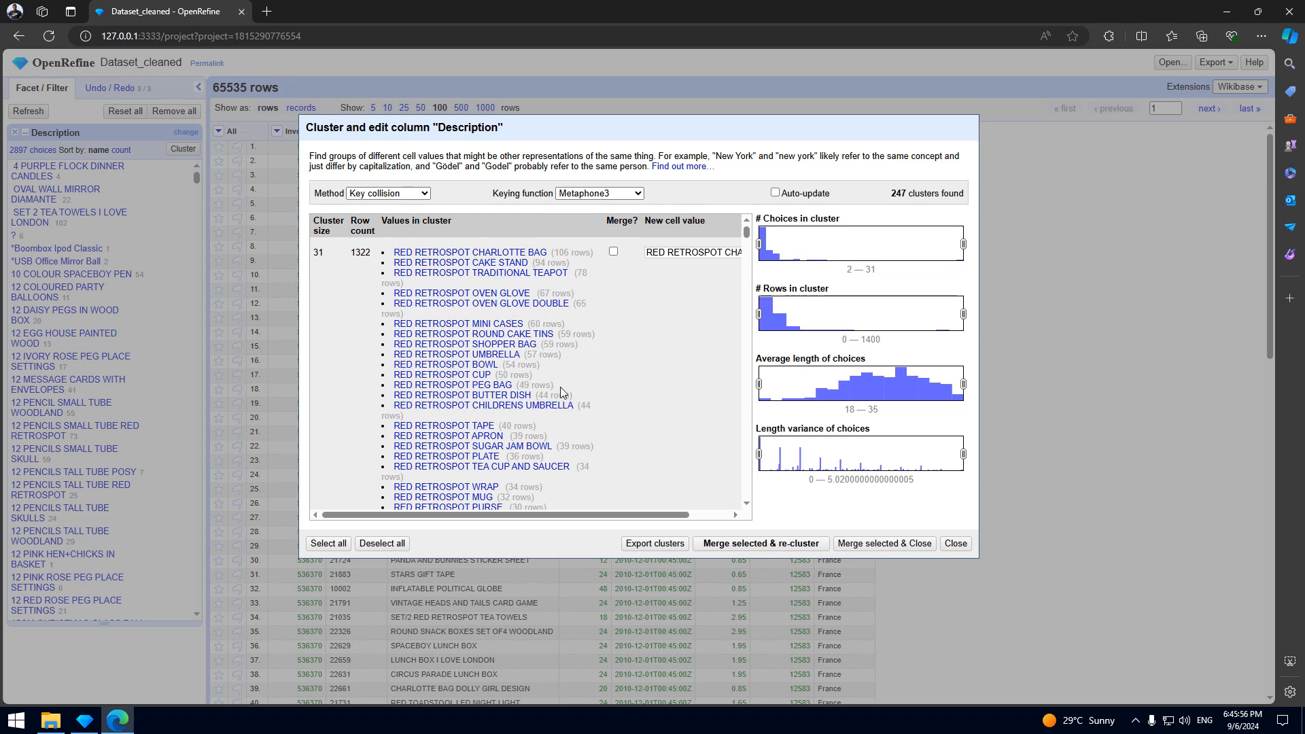
scroll(578, 401, "down", 2)
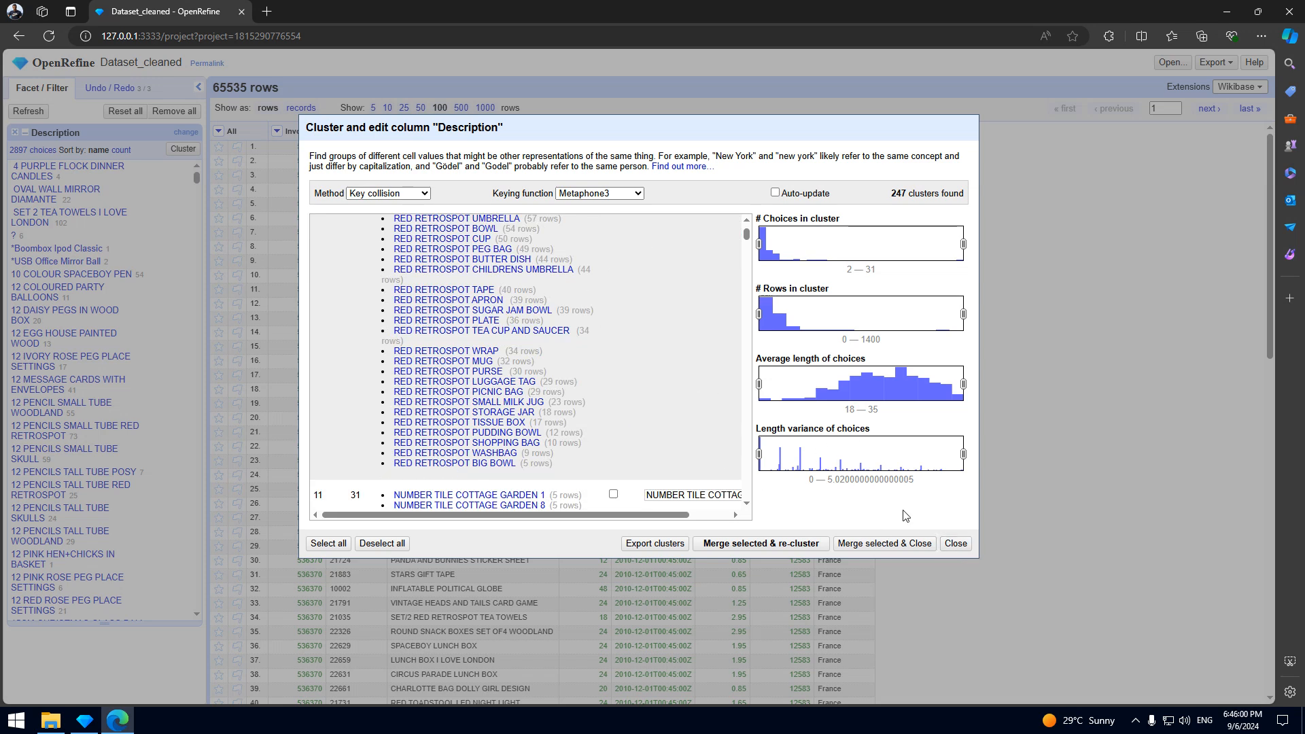
left_click(955, 543)
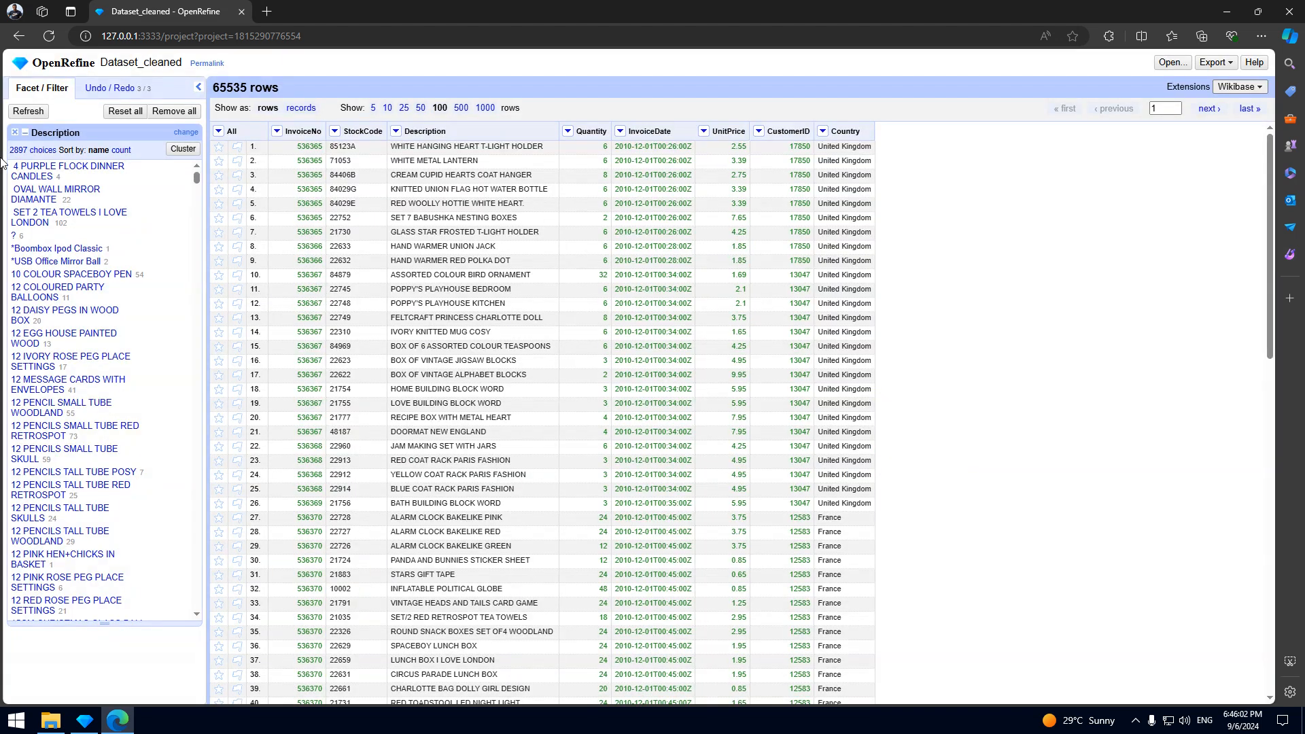
Remove the Description facet and review the project's history of applied operations.
left_click(15, 133)
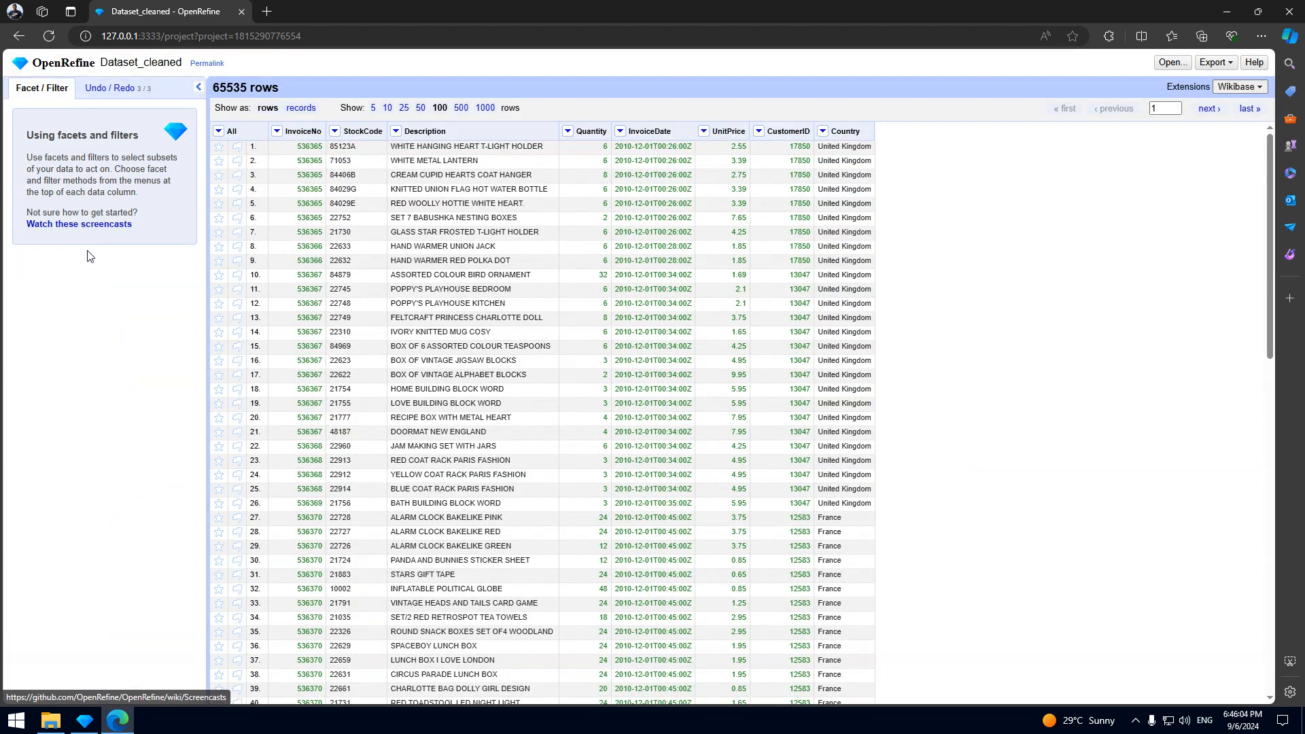
left_click(107, 88)
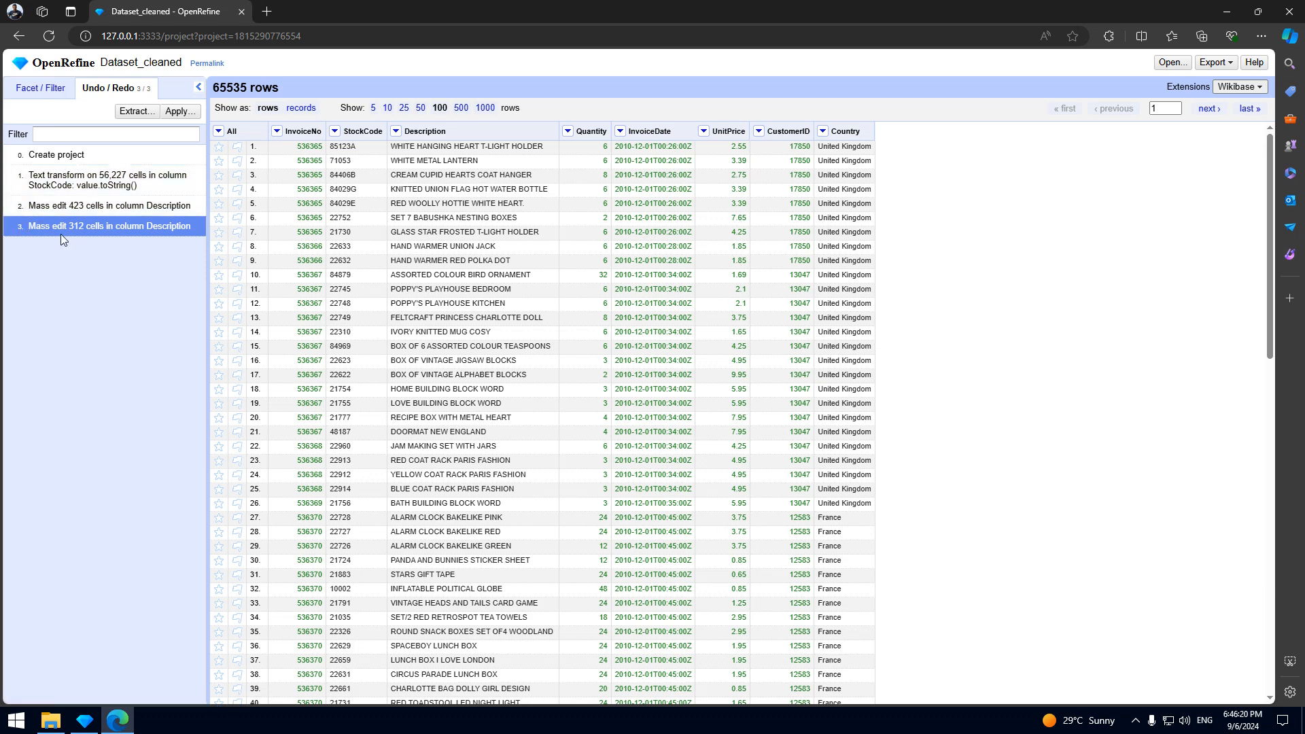
left_click(32, 92)
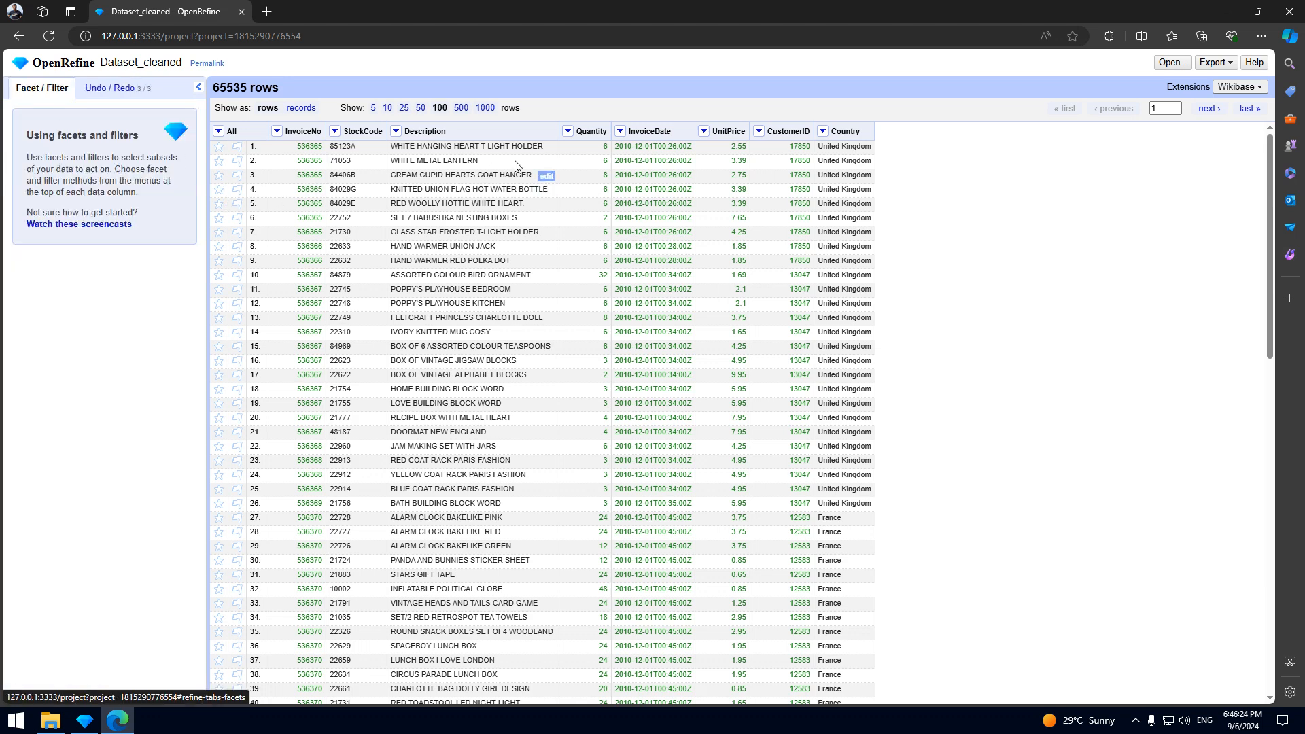
Inspect the rows with Quantity in the range -80,000 to 0 using a numeric facet, and remove the facet.
left_click(568, 132)
mouse_move(591, 147)
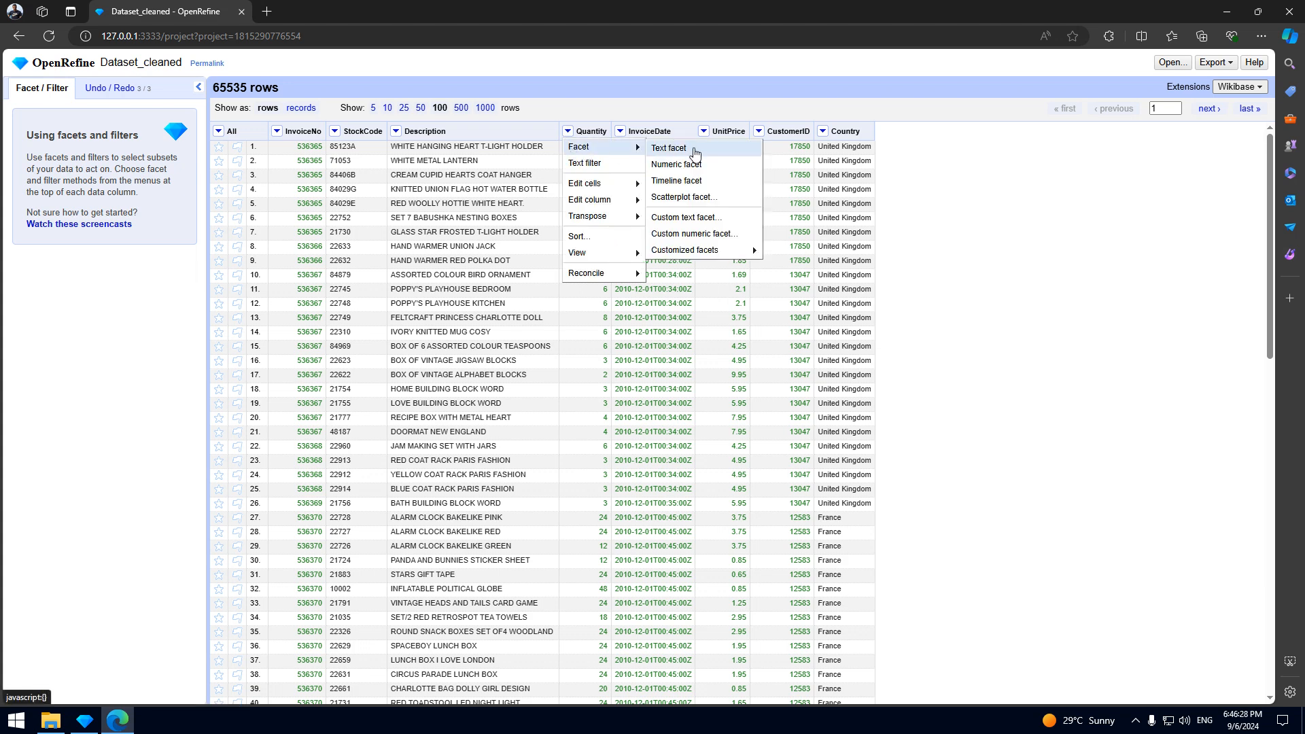
left_click(698, 166)
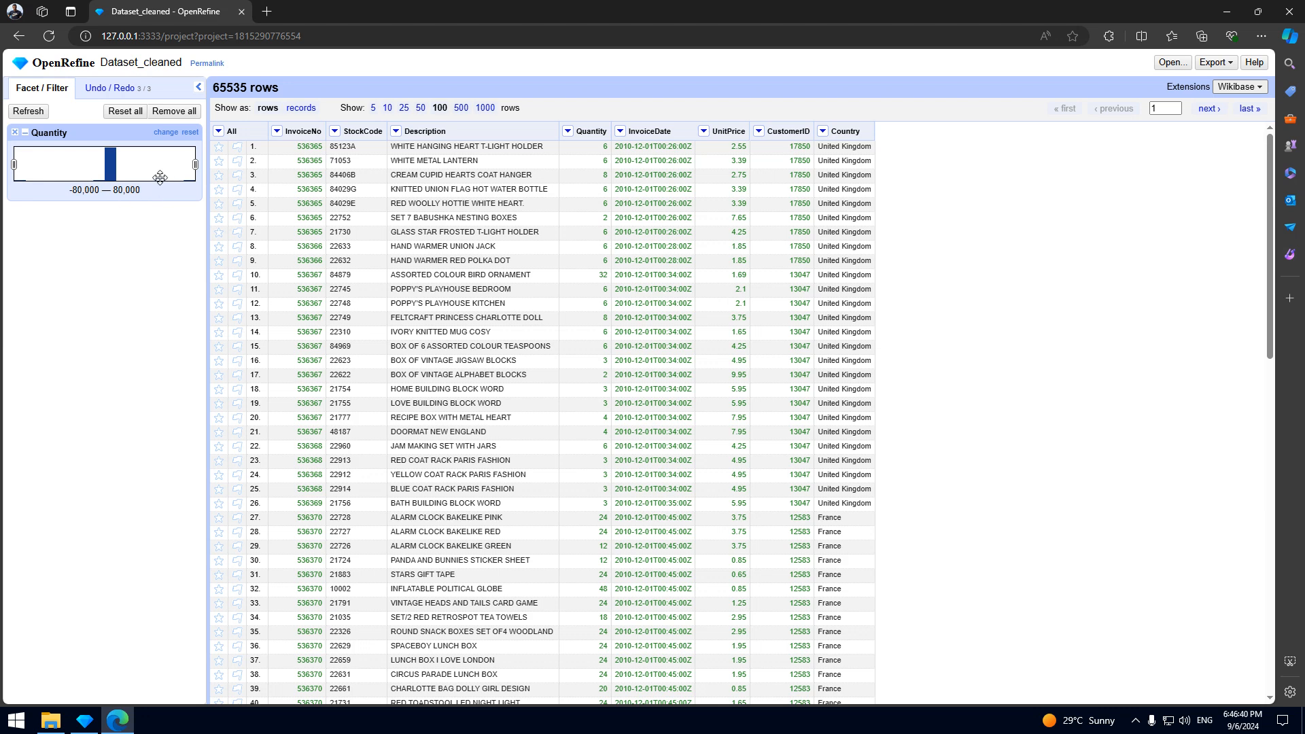
left_click_drag(196, 165, 107, 166)
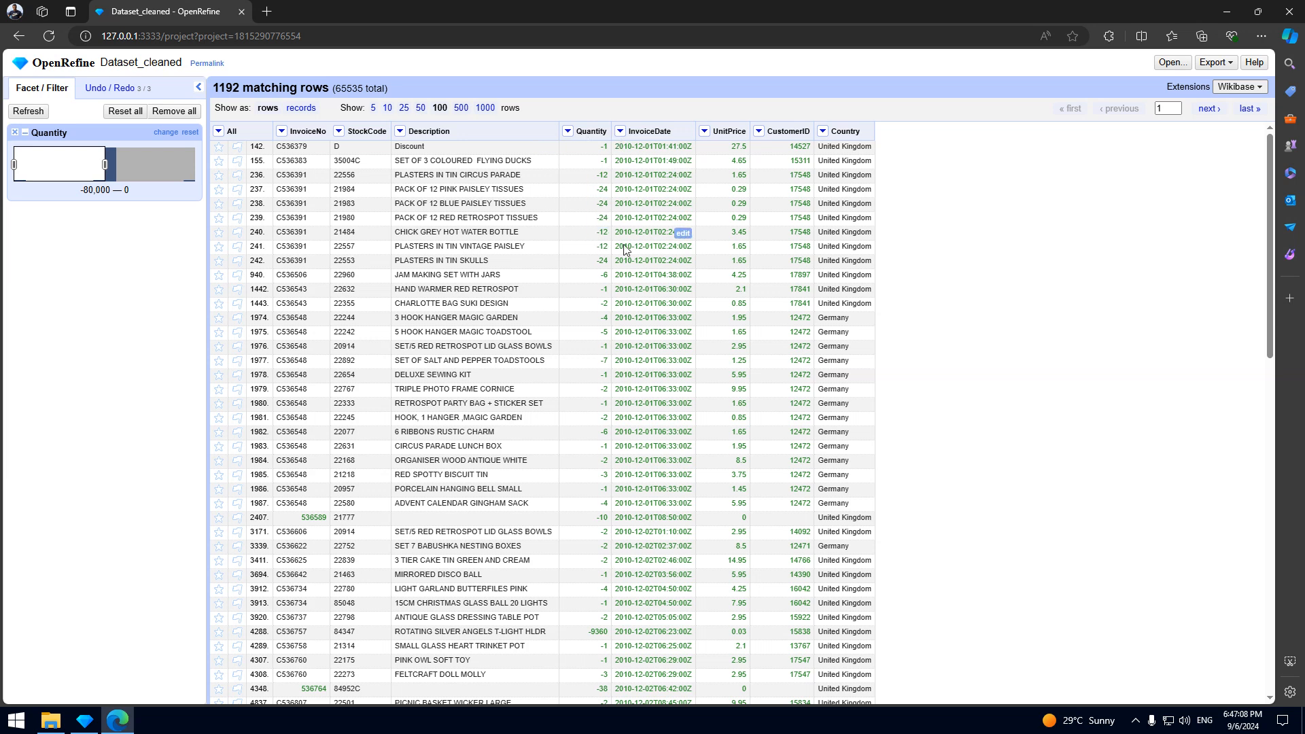
scroll(571, 351, "down", 12)
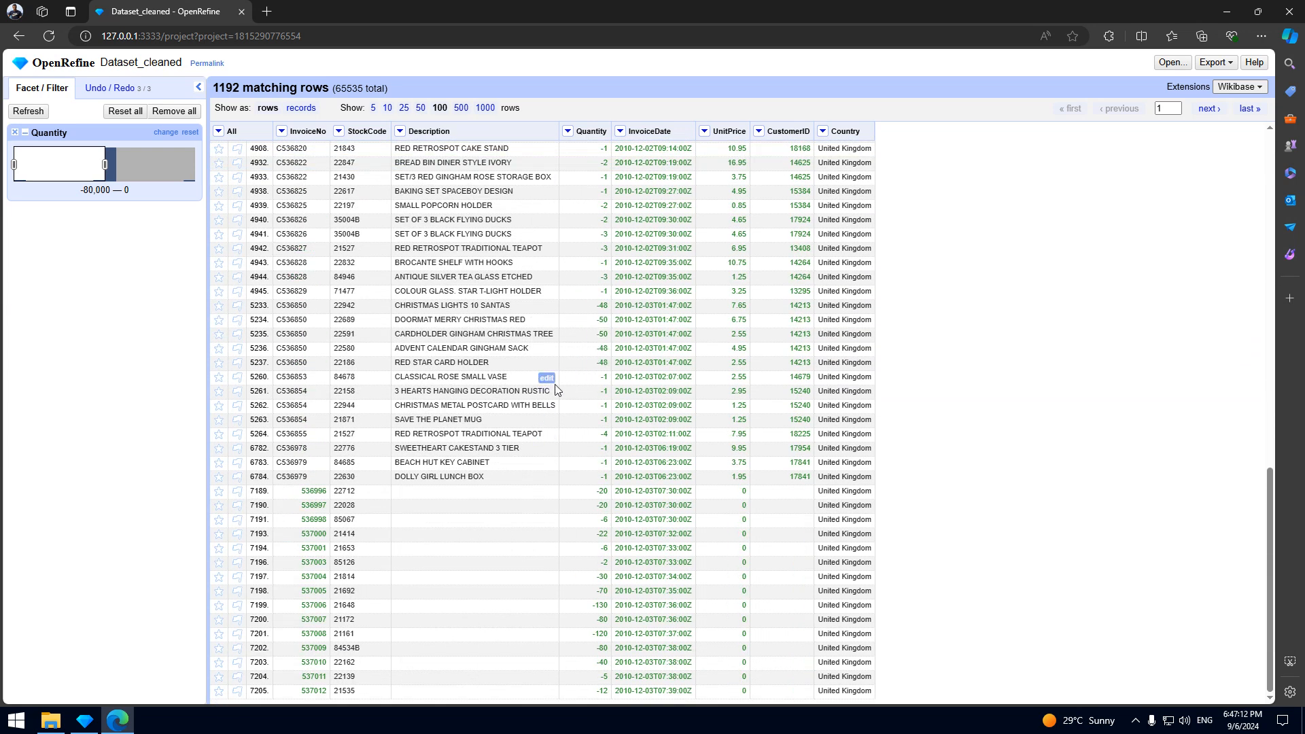
scroll(555, 384, "up", 12)
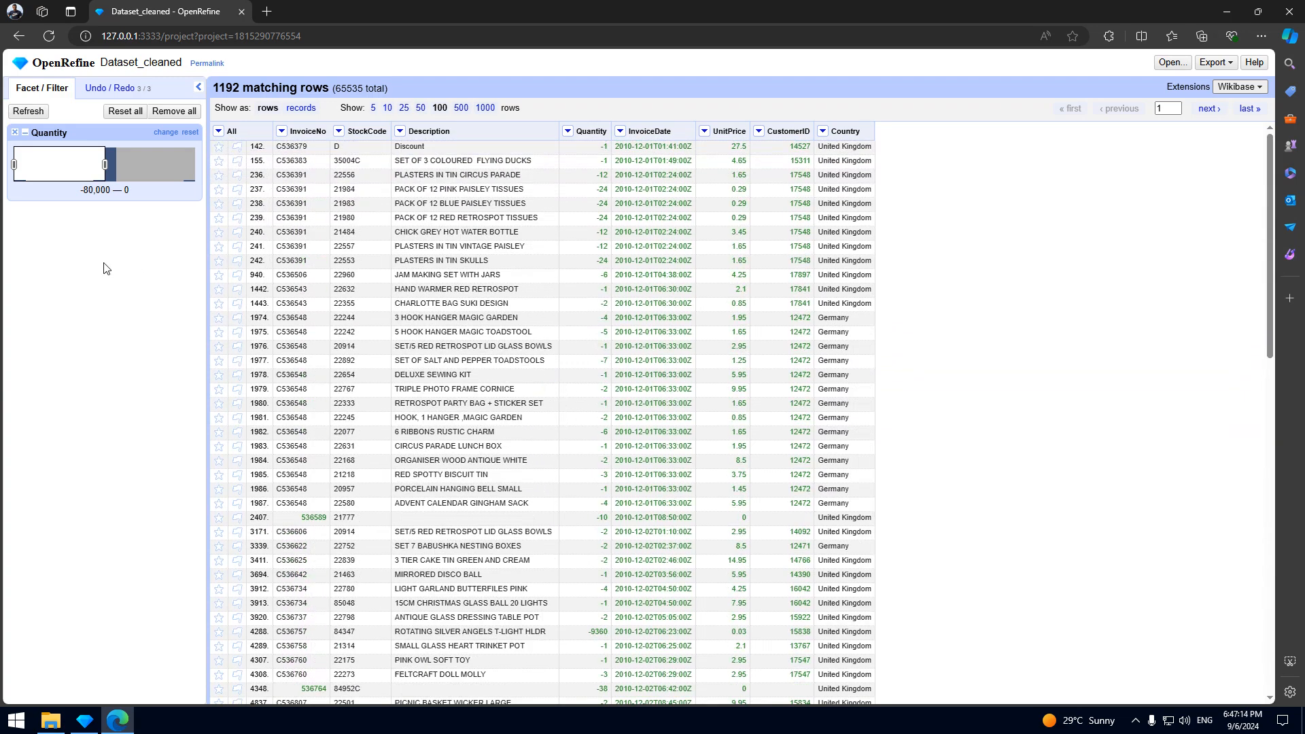
left_click(15, 132)
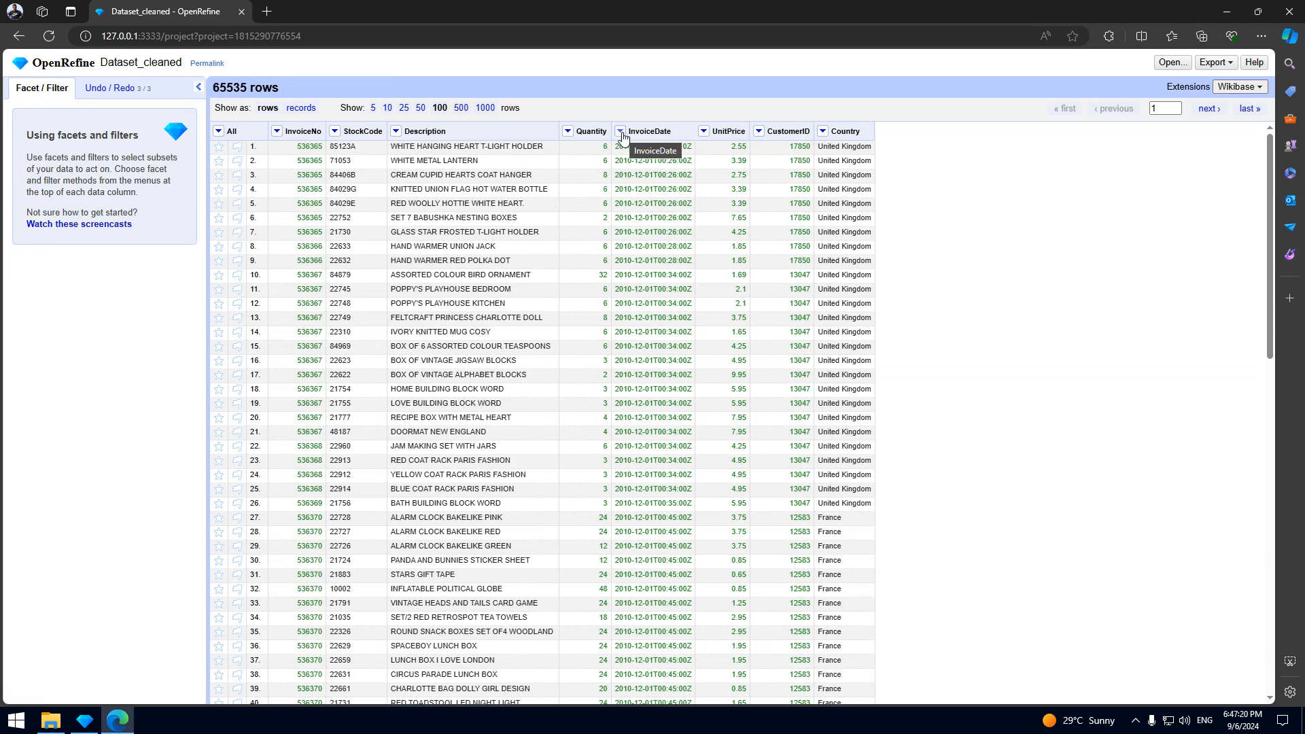
Add a timeline facet on the InvoiceDate column and examine its start and end dates.
left_click(620, 132)
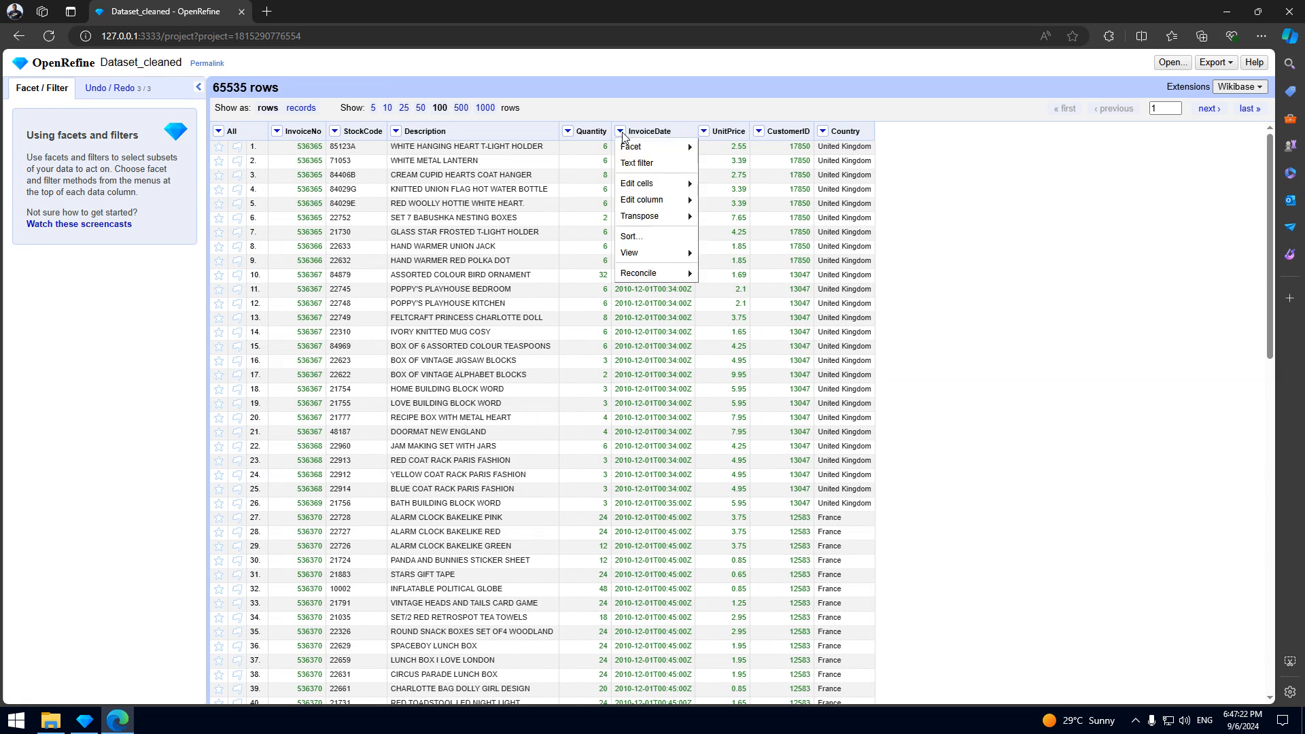
mouse_move(632, 149)
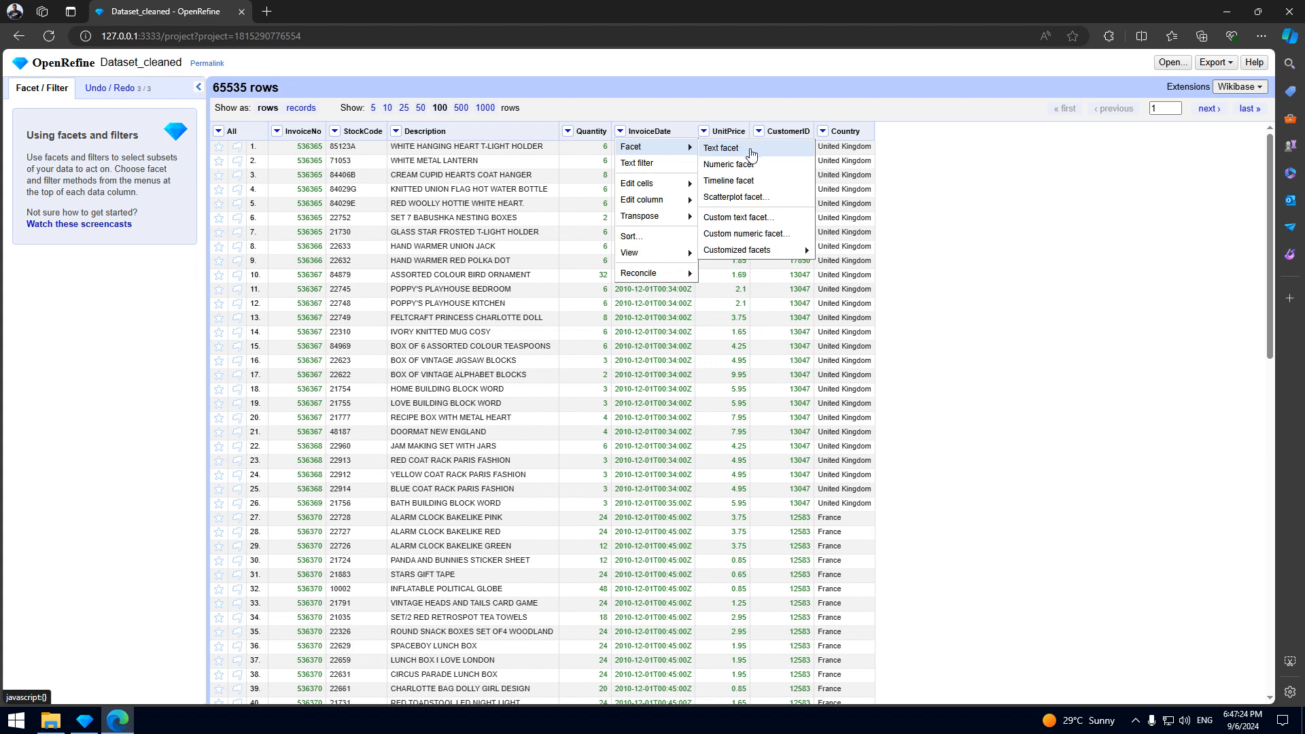
left_click(757, 185)
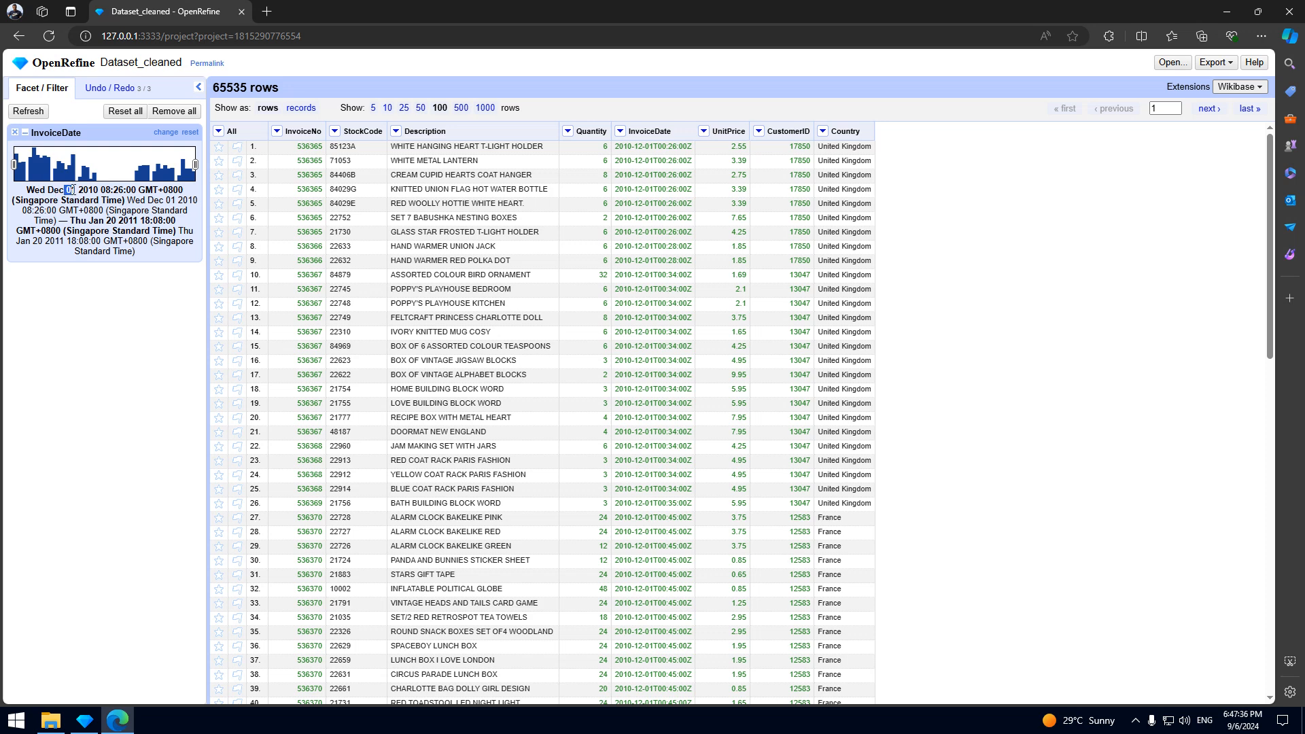
left_click(52, 191)
left_click_drag(51, 191, 65, 193)
left_click_drag(87, 220, 124, 218)
left_click(108, 219)
Narrow the InvoiceDate timeline facet to the range Dec 01 2010 08:26:00 through Dec 11 2010 18:08:00.
mouse_move(15, 165)
left_mouse_down()
mouse_move(98, 166)
mouse_move(1, 173)
mouse_move(32, 176)
left_mouse_up()
left_click(70, 170)
left_click_drag(195, 165, 52, 167)
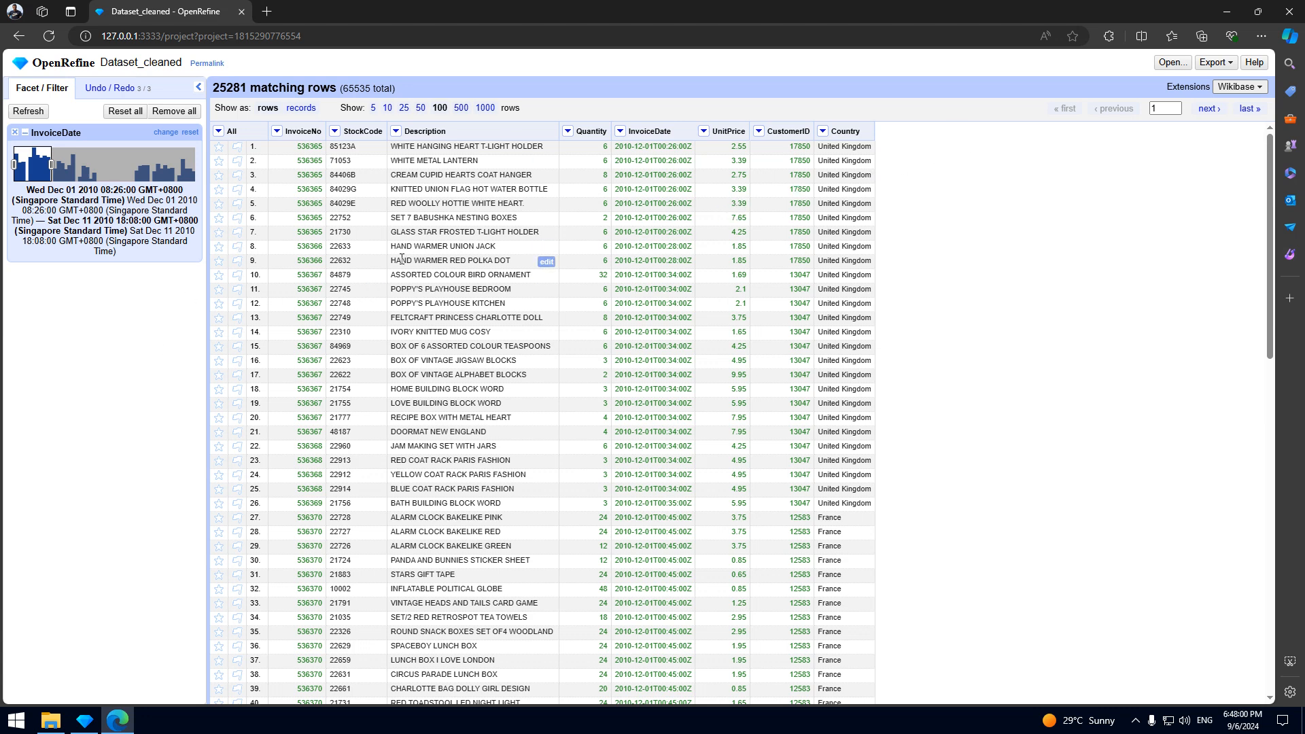
Look over the available export formats without exporting, and remove the InvoiceDate facet.
left_click(1216, 62)
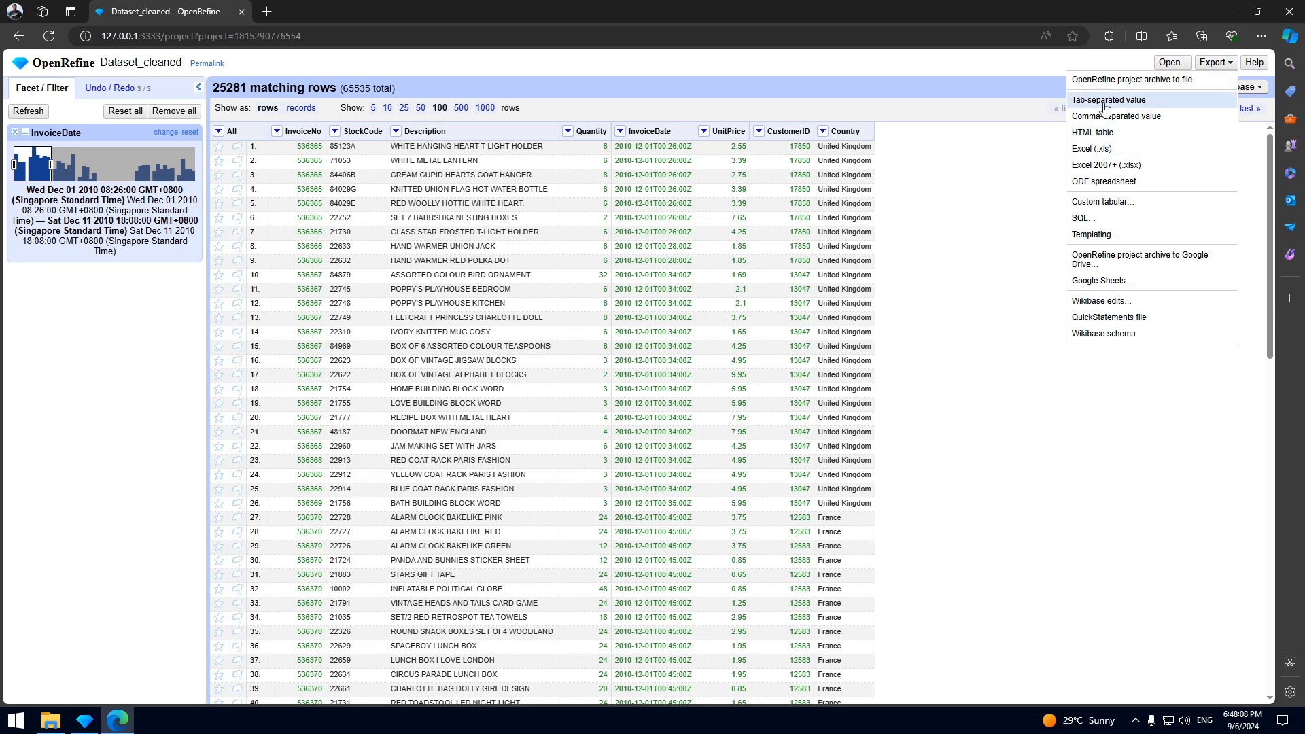
left_click(986, 270)
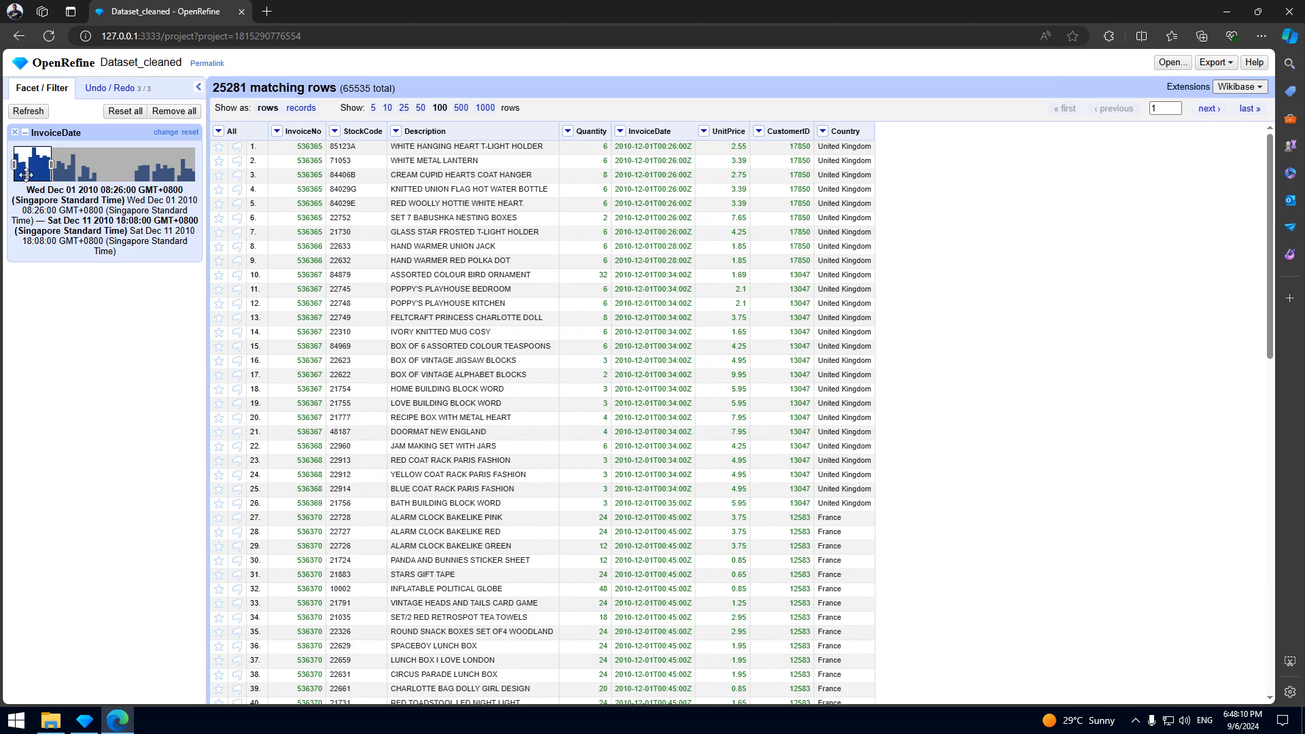
left_click(14, 132)
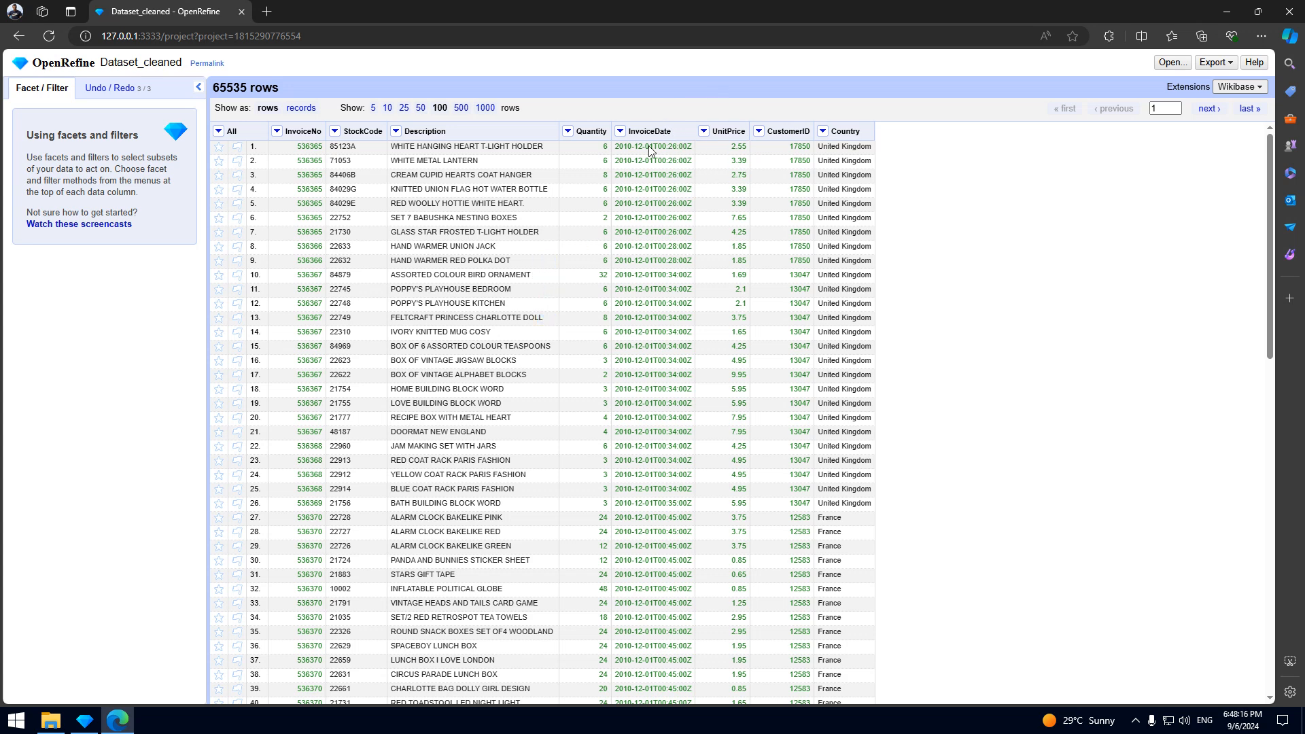
Inspect the rows with UnitPrice between 12,000 and 17,000 using a numeric facet, and remove the facet.
left_click(703, 131)
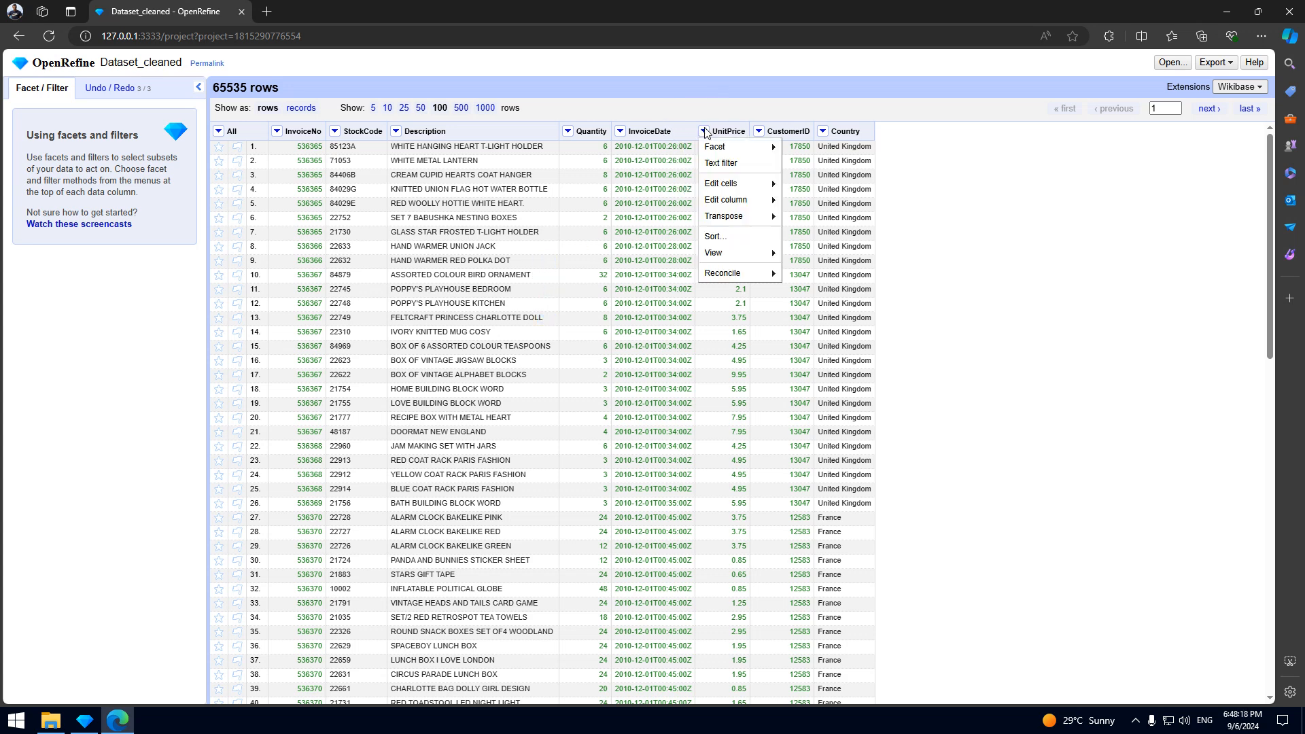
mouse_move(715, 147)
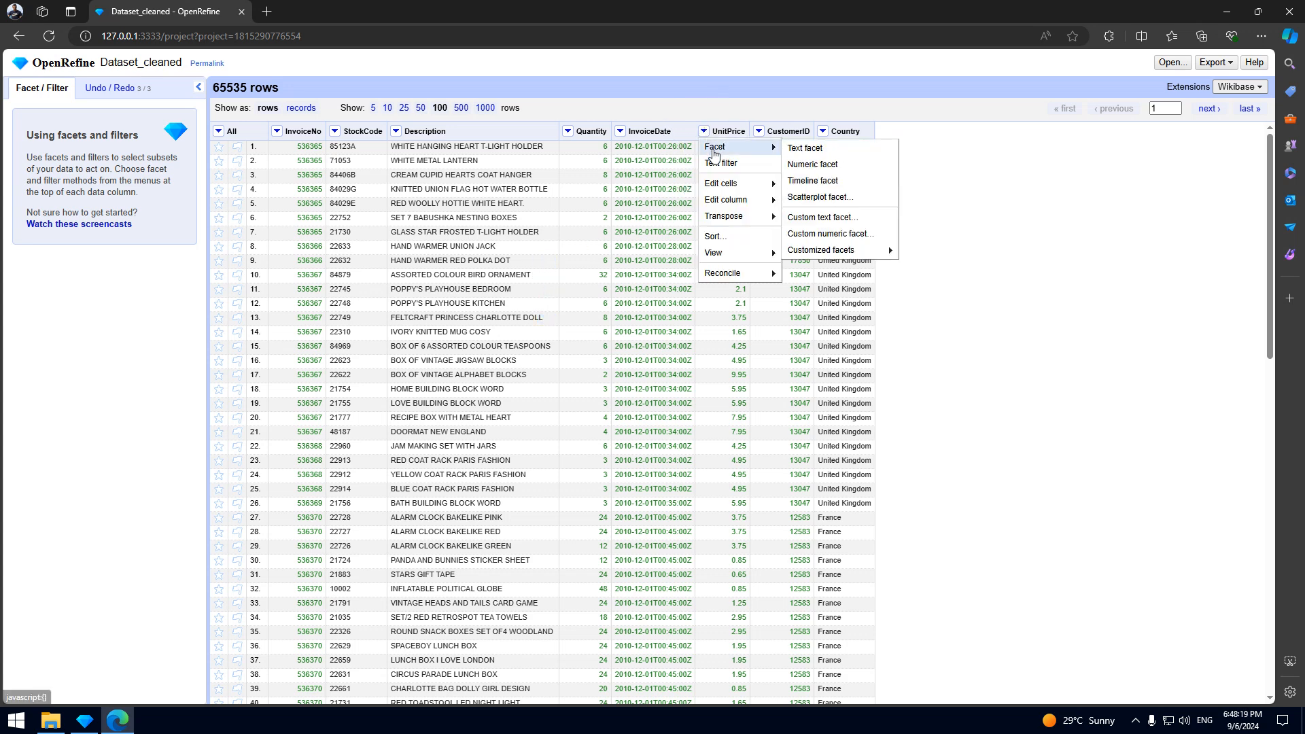
left_click(822, 166)
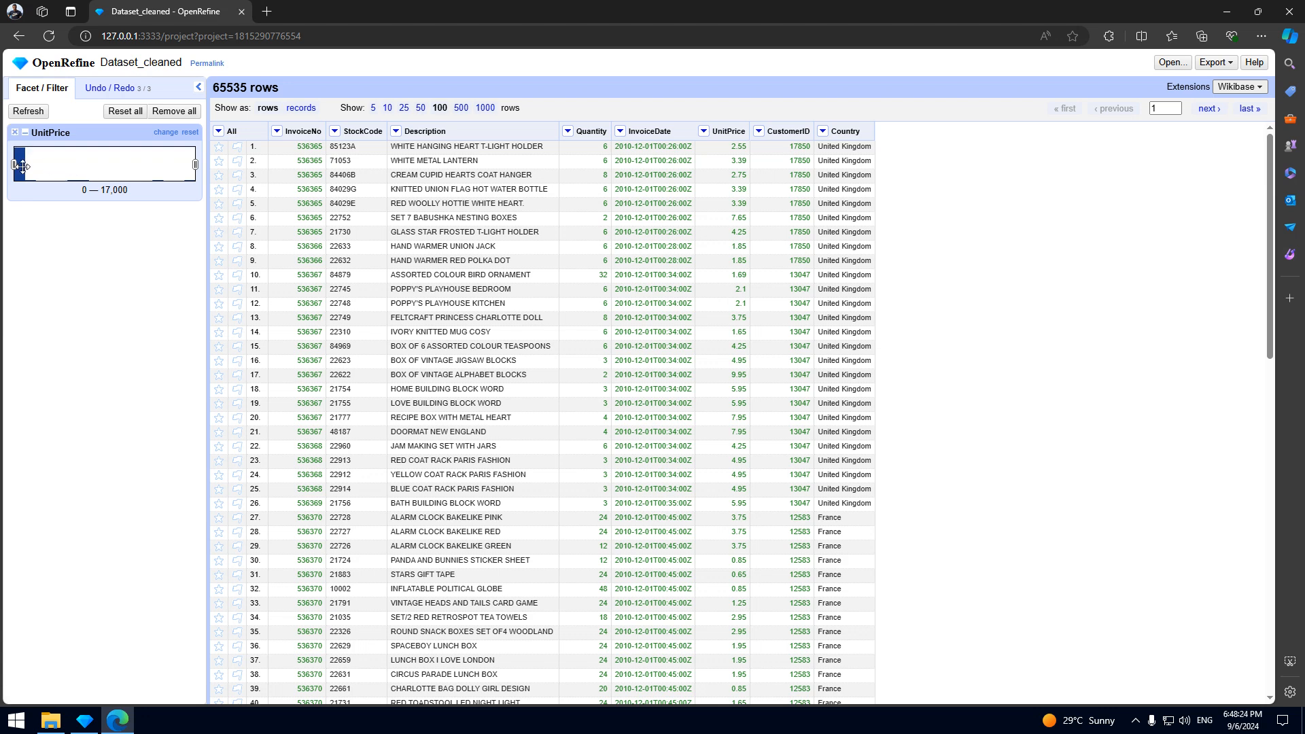
left_click_drag(14, 165, 146, 170)
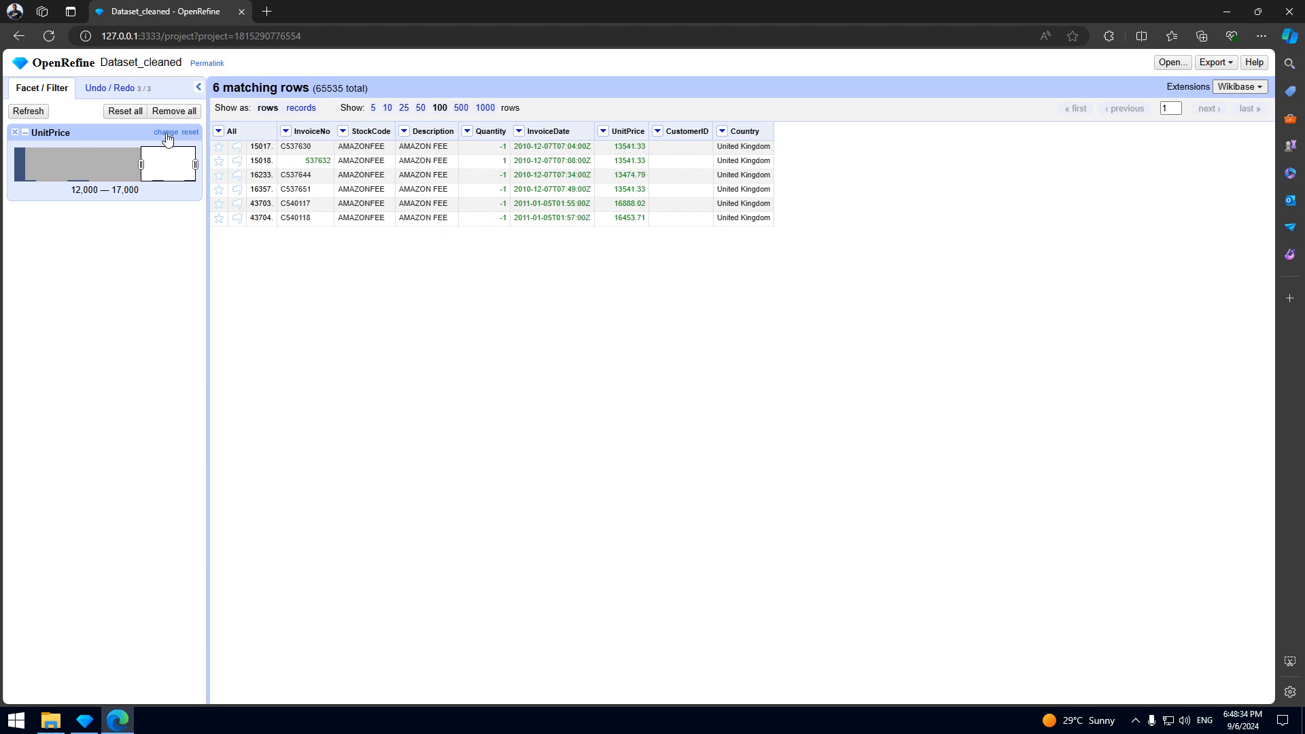
left_click(15, 134)
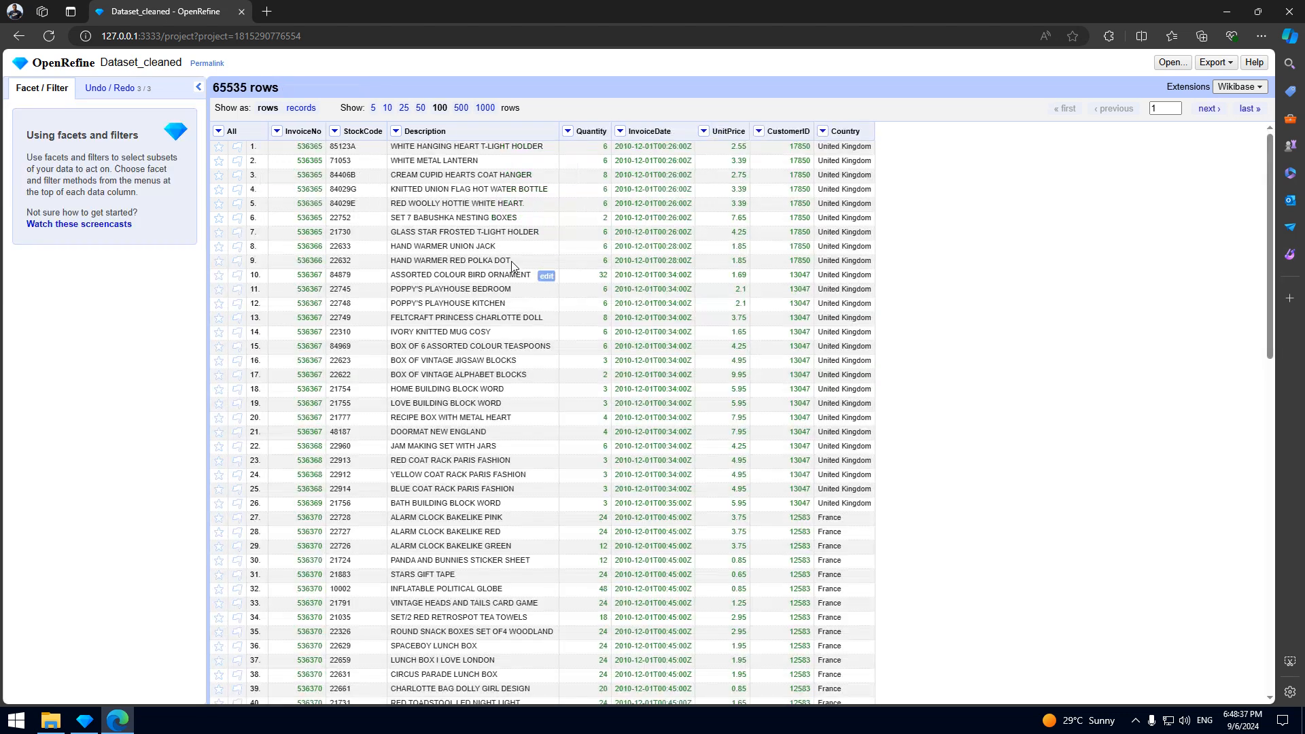
Add a numeric facet on CustomerID, exclude numeric values so only blank ones are included, and look through the matching rows.
left_click(758, 131)
mouse_move(794, 150)
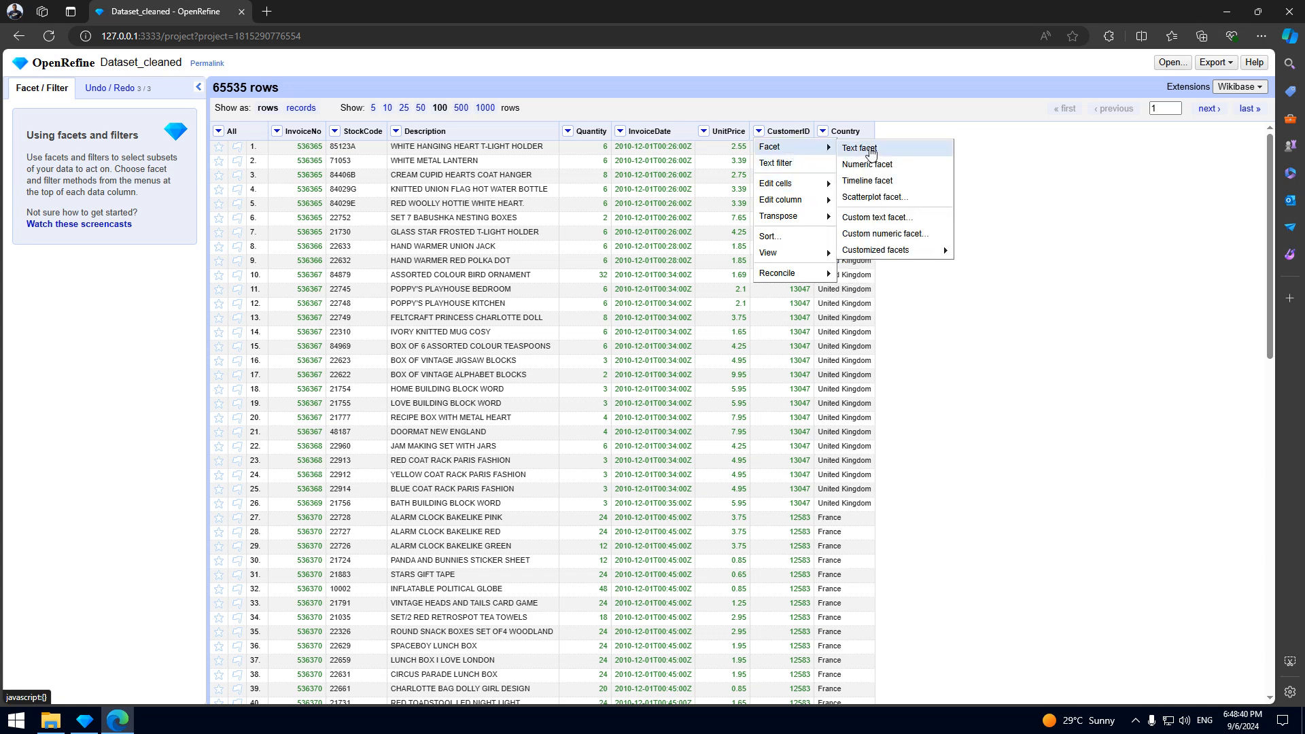
left_click(877, 168)
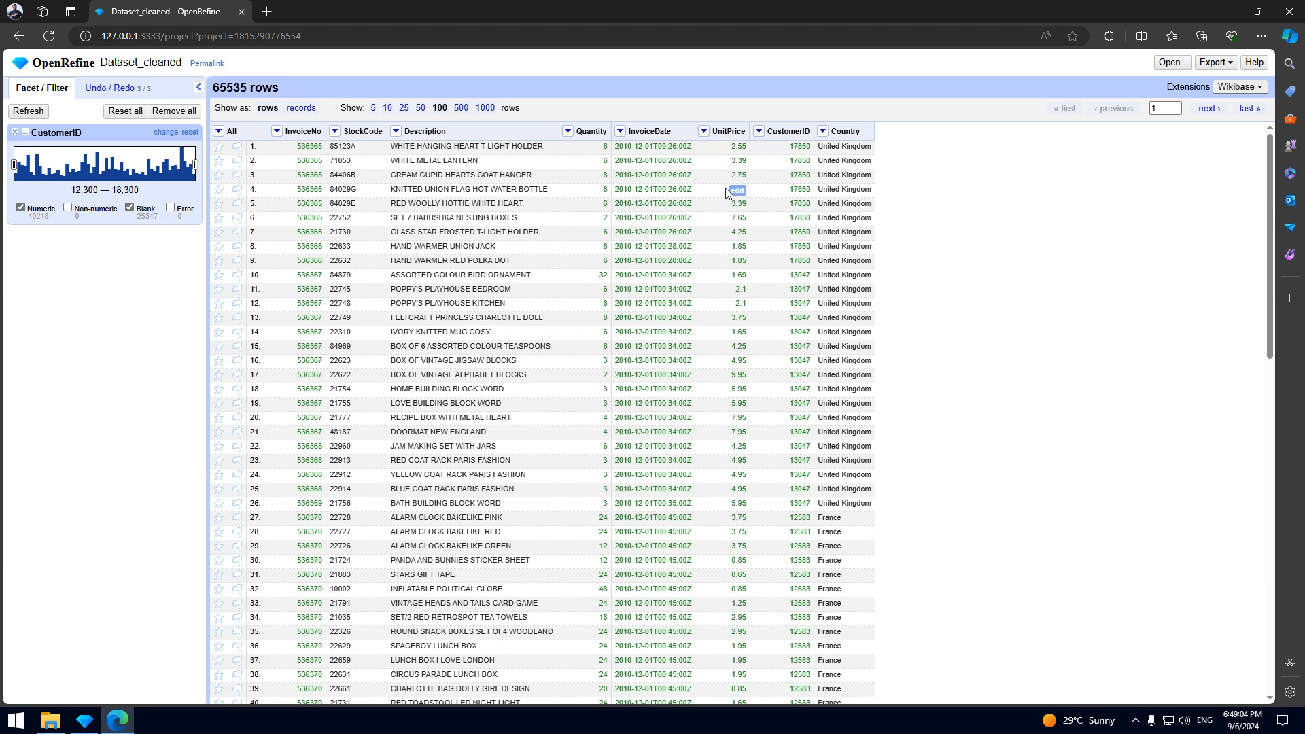
left_click(21, 208)
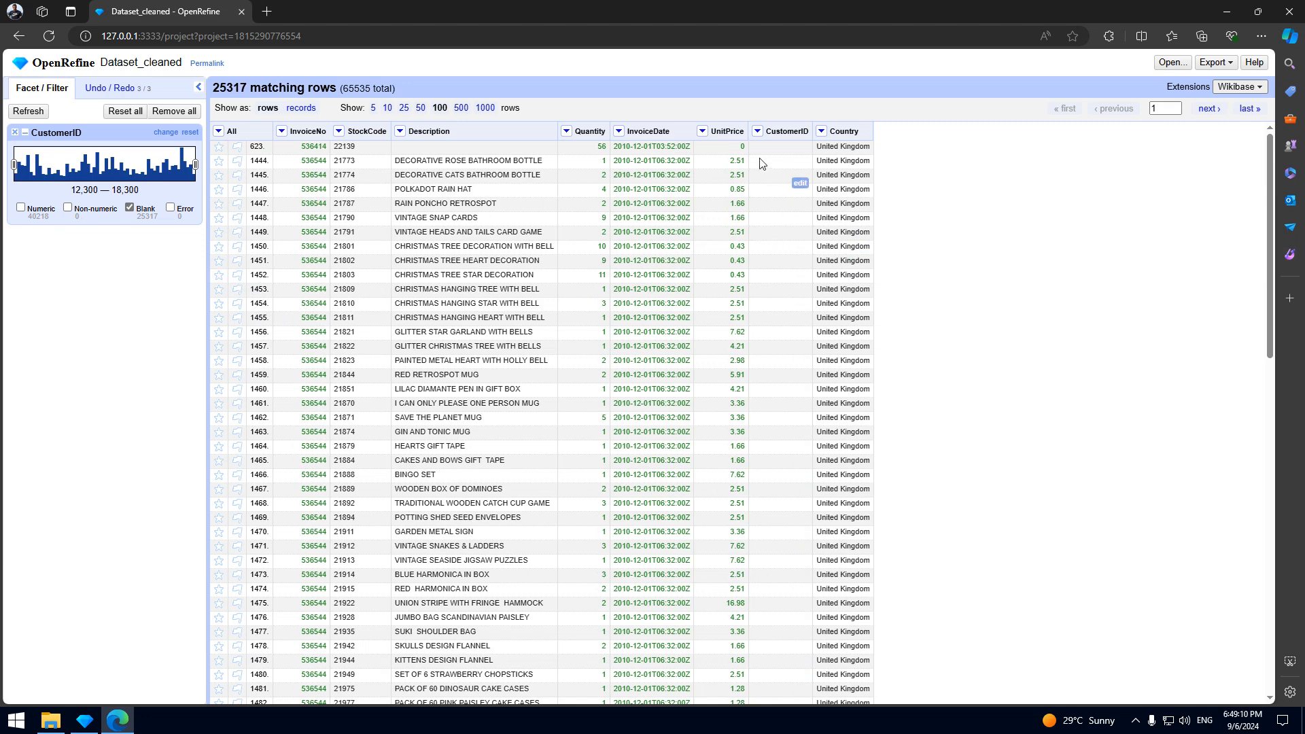
scroll(789, 231, "down", 10)
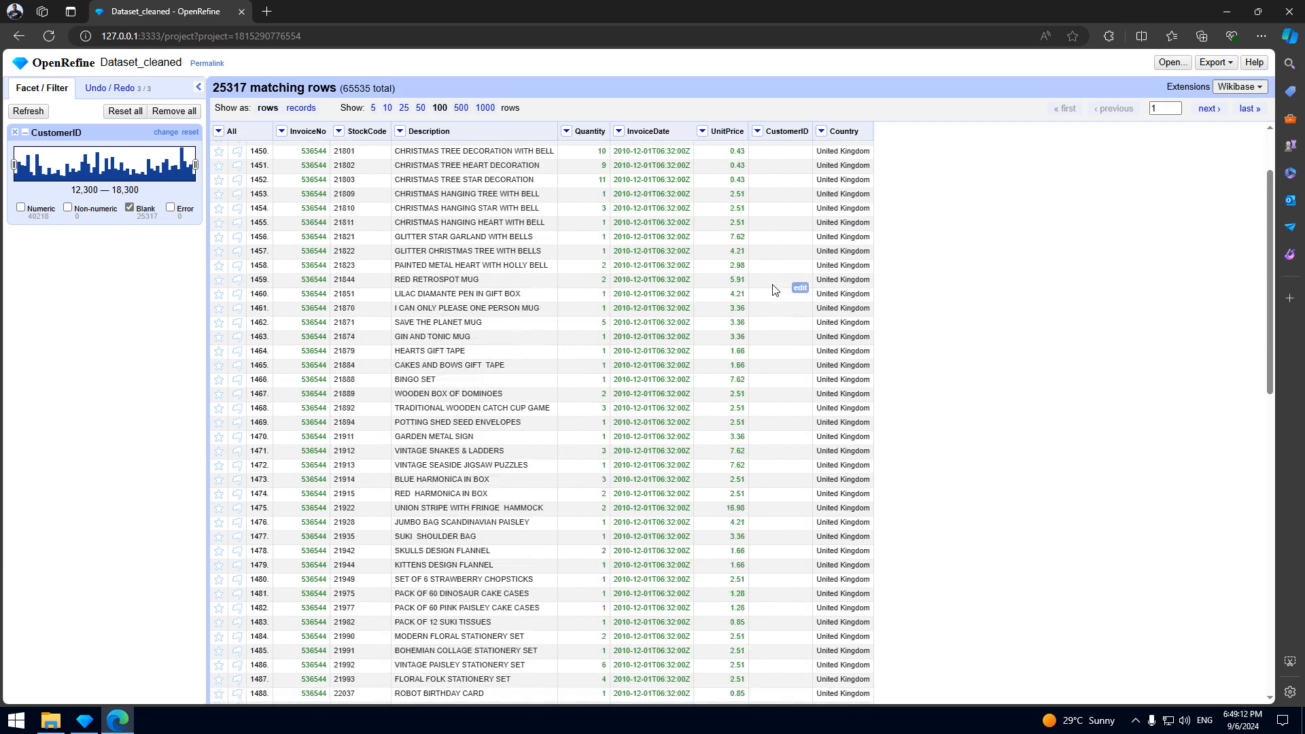
scroll(773, 299, "down", 1)
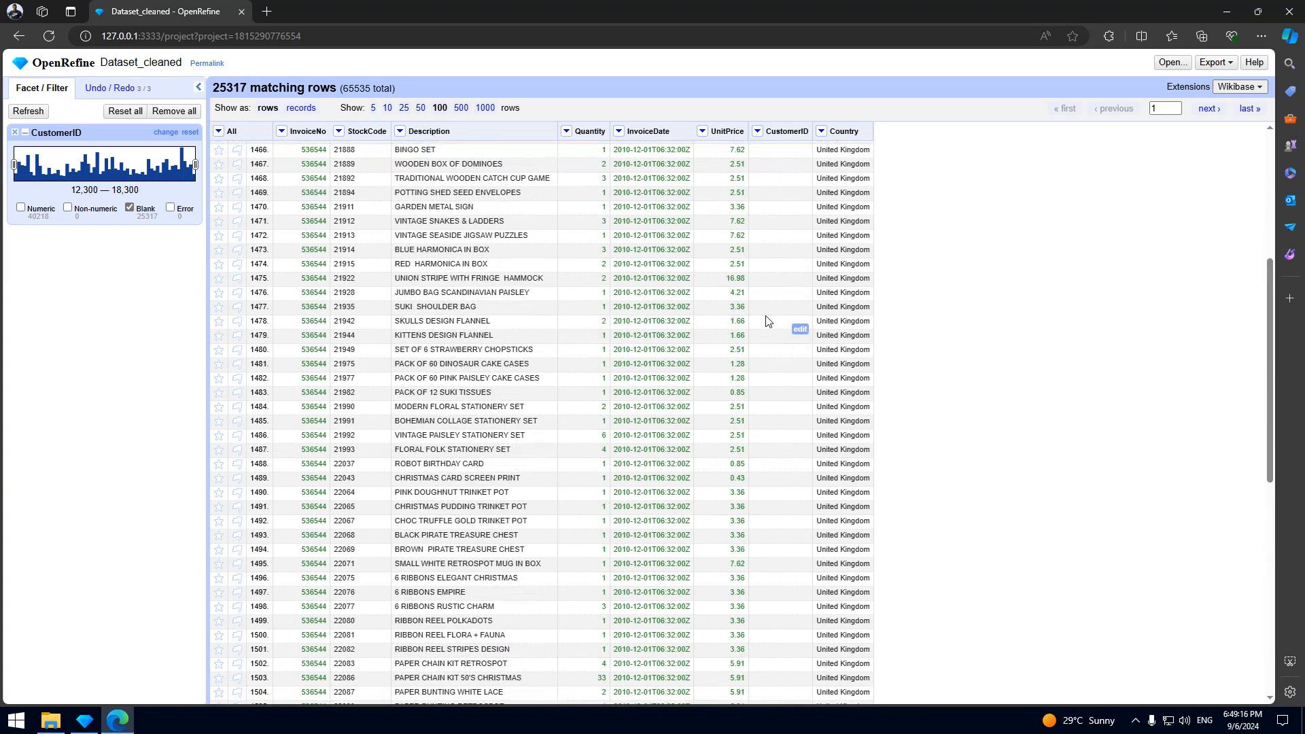
scroll(767, 318, "up", 11)
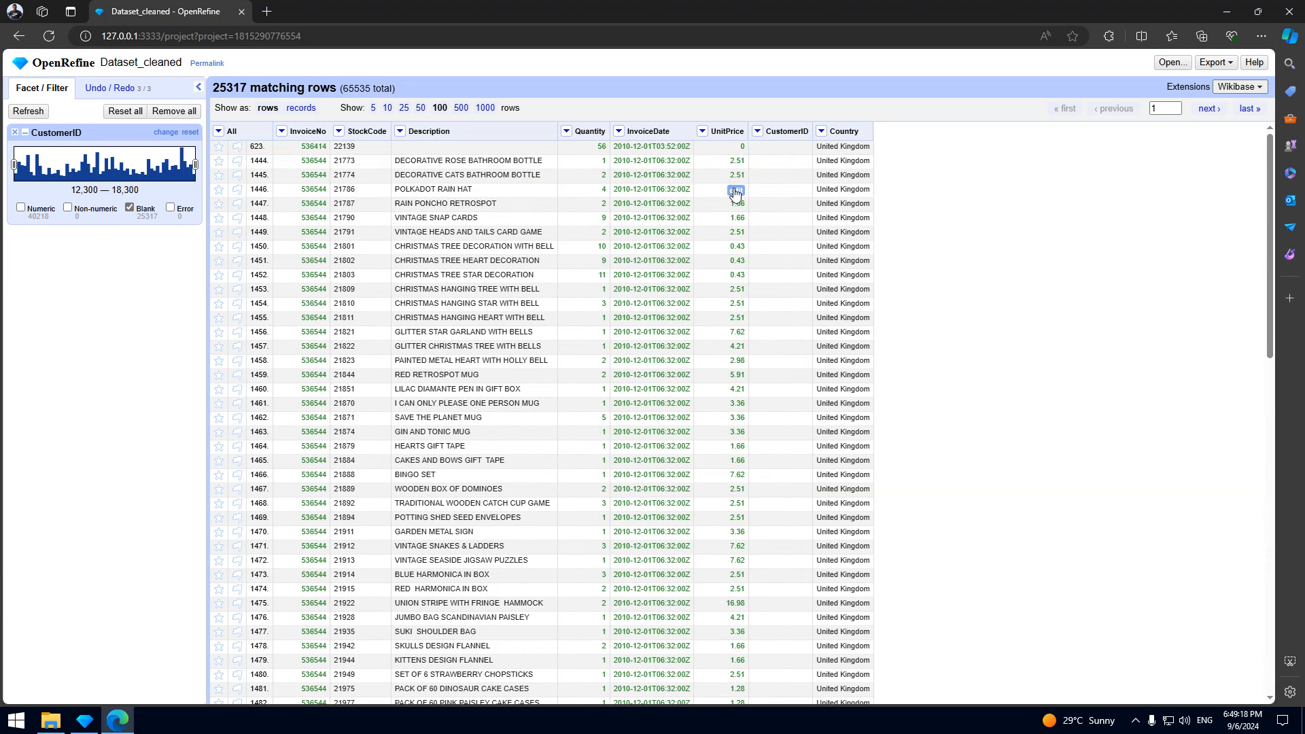
Check the blank-CustomerID rows by country with a Country text facet, filtering on United Kingdom, and remove both facets.
left_click(822, 131)
mouse_move(828, 149)
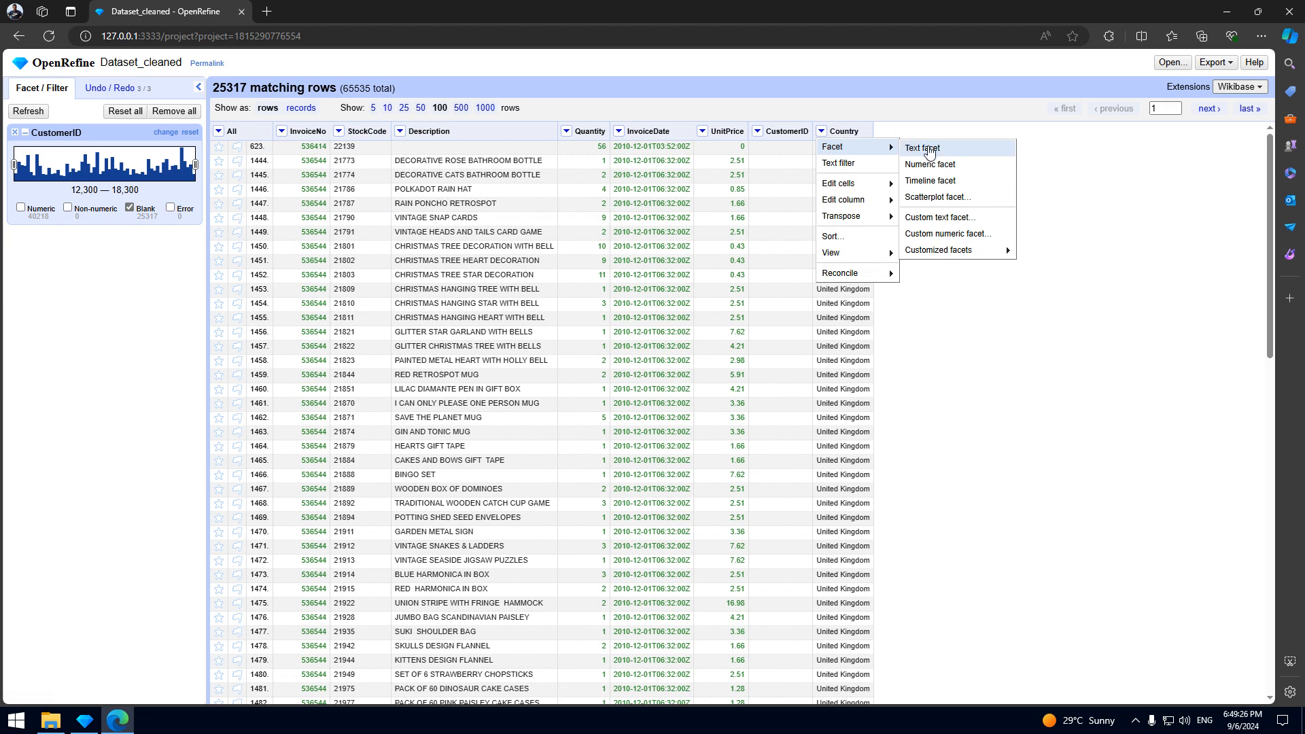
left_click(924, 148)
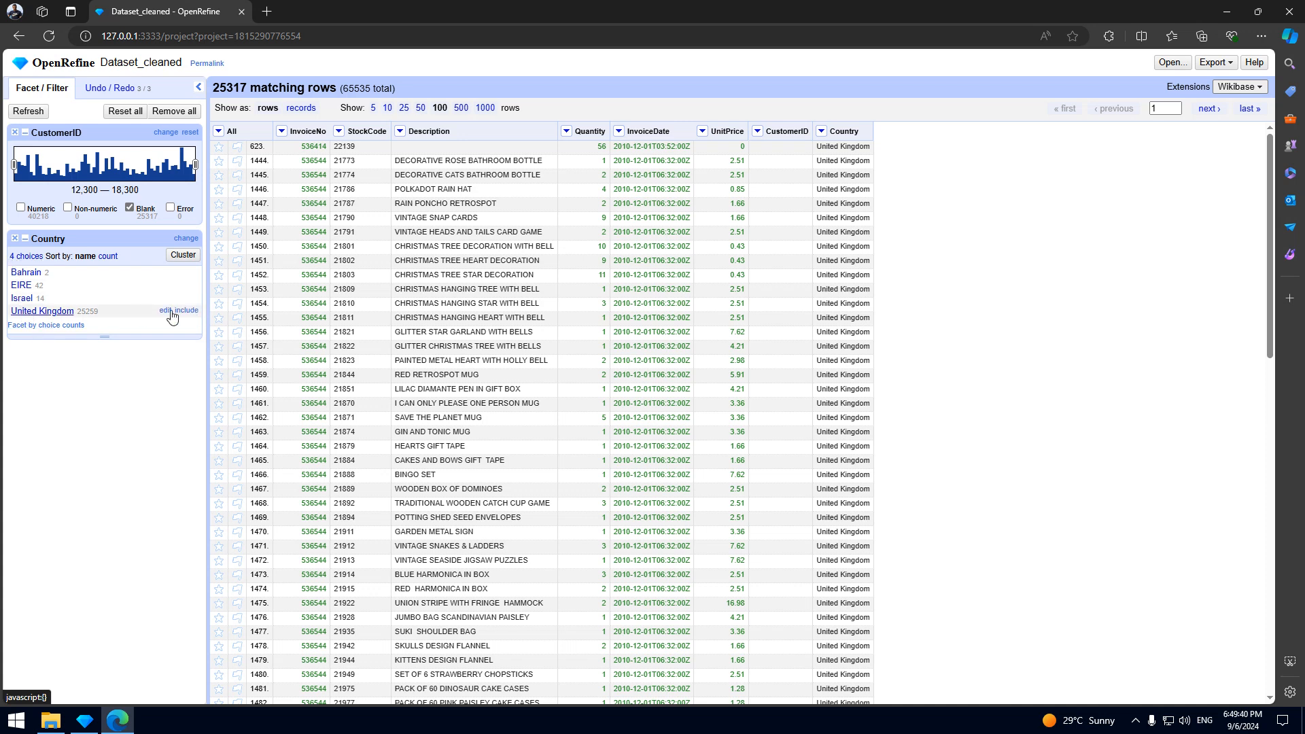
left_click(26, 312)
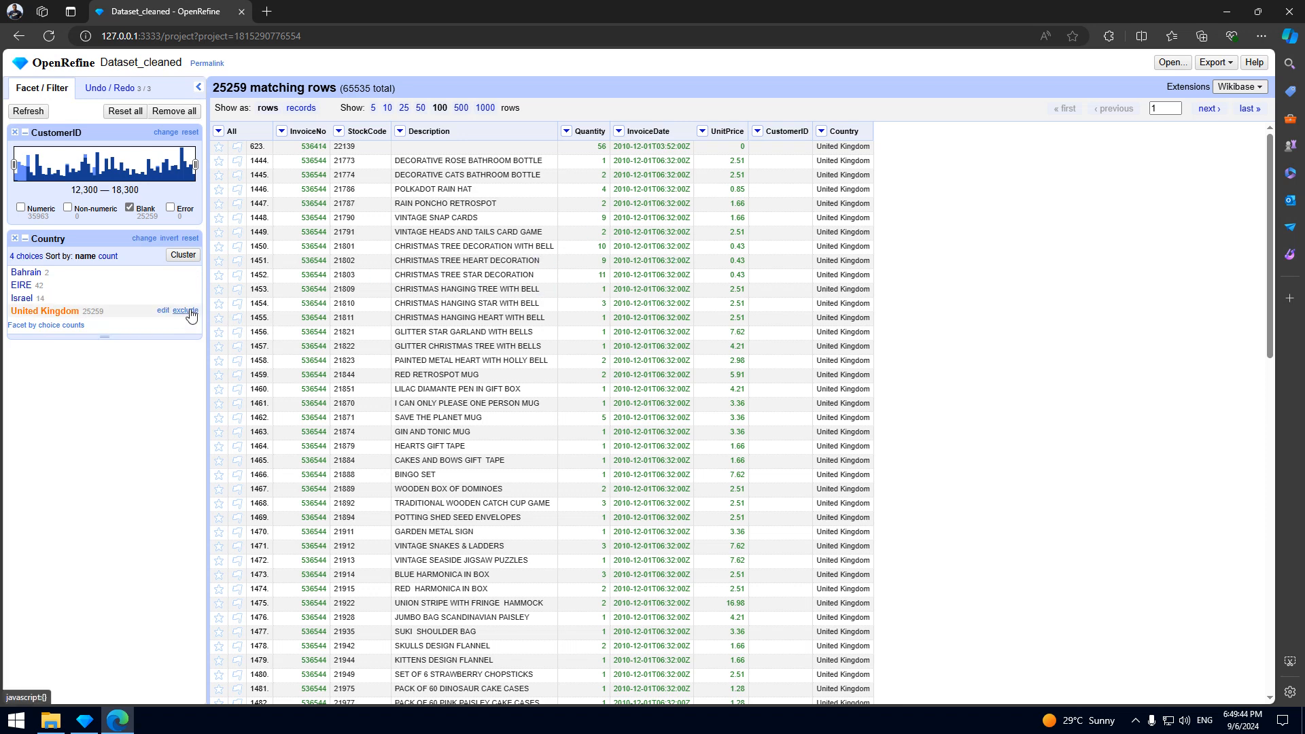
left_click(28, 311)
left_click(15, 239)
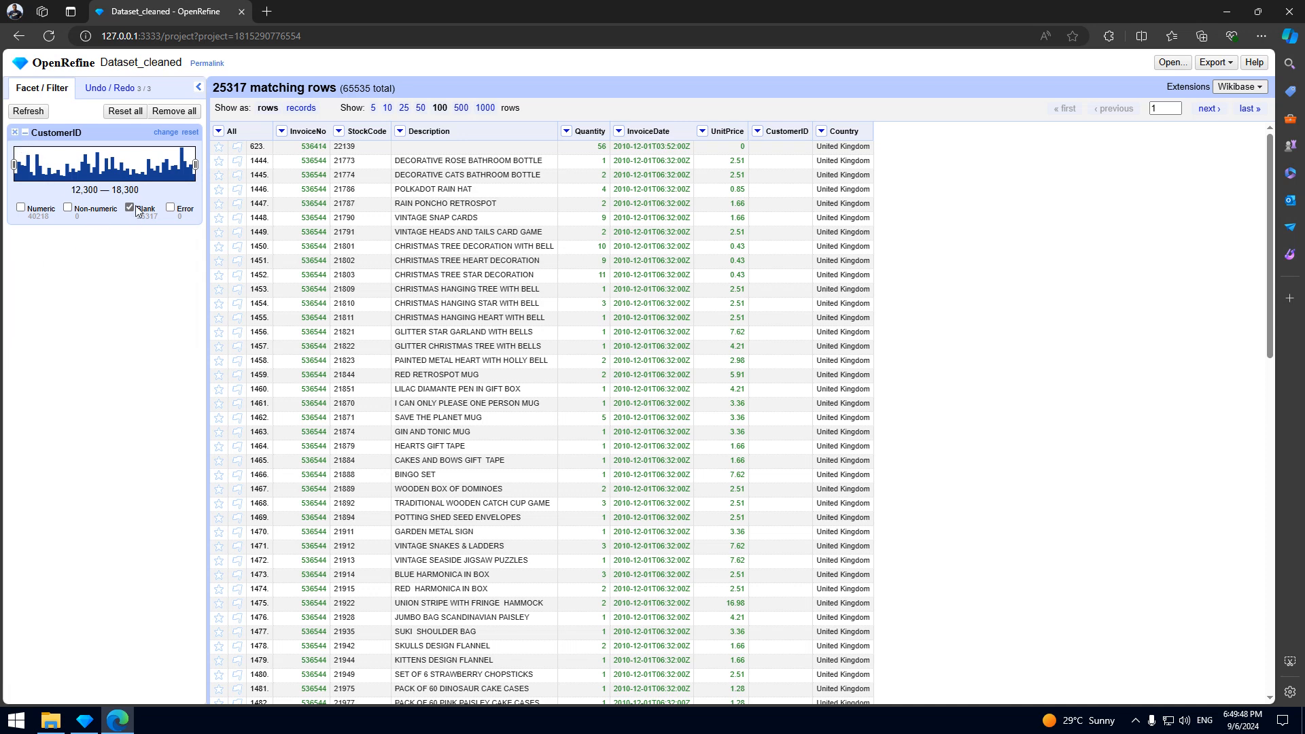
left_click(14, 134)
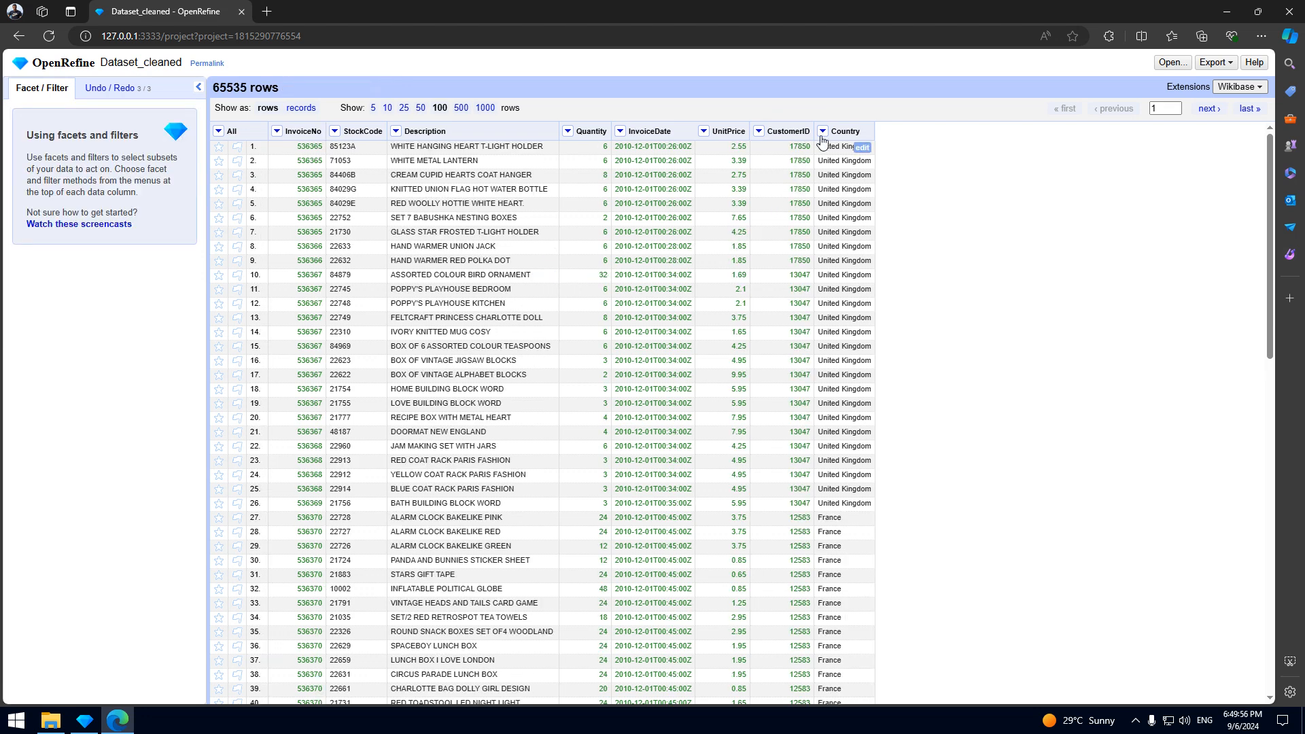
Add a text facet on Country for all rows and enlarge it to show the whole list of countries.
left_click(822, 133)
mouse_move(851, 147)
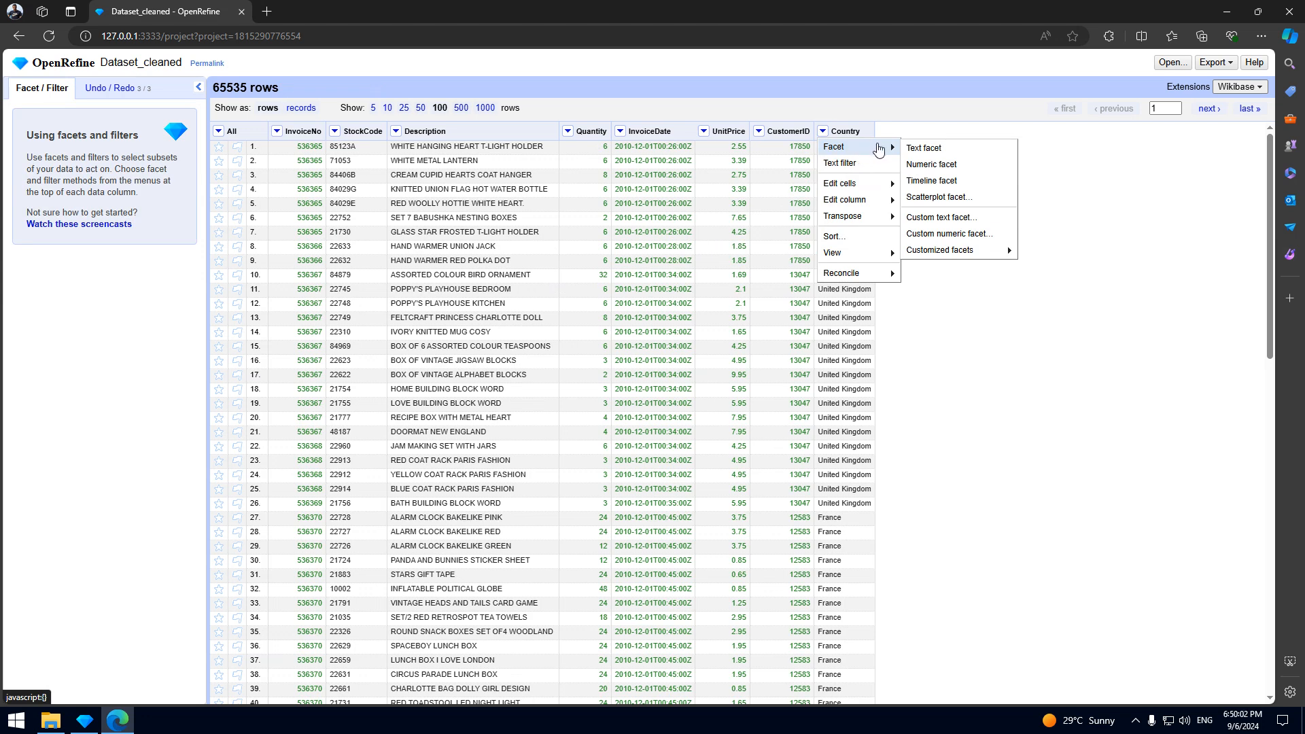
left_click(937, 151)
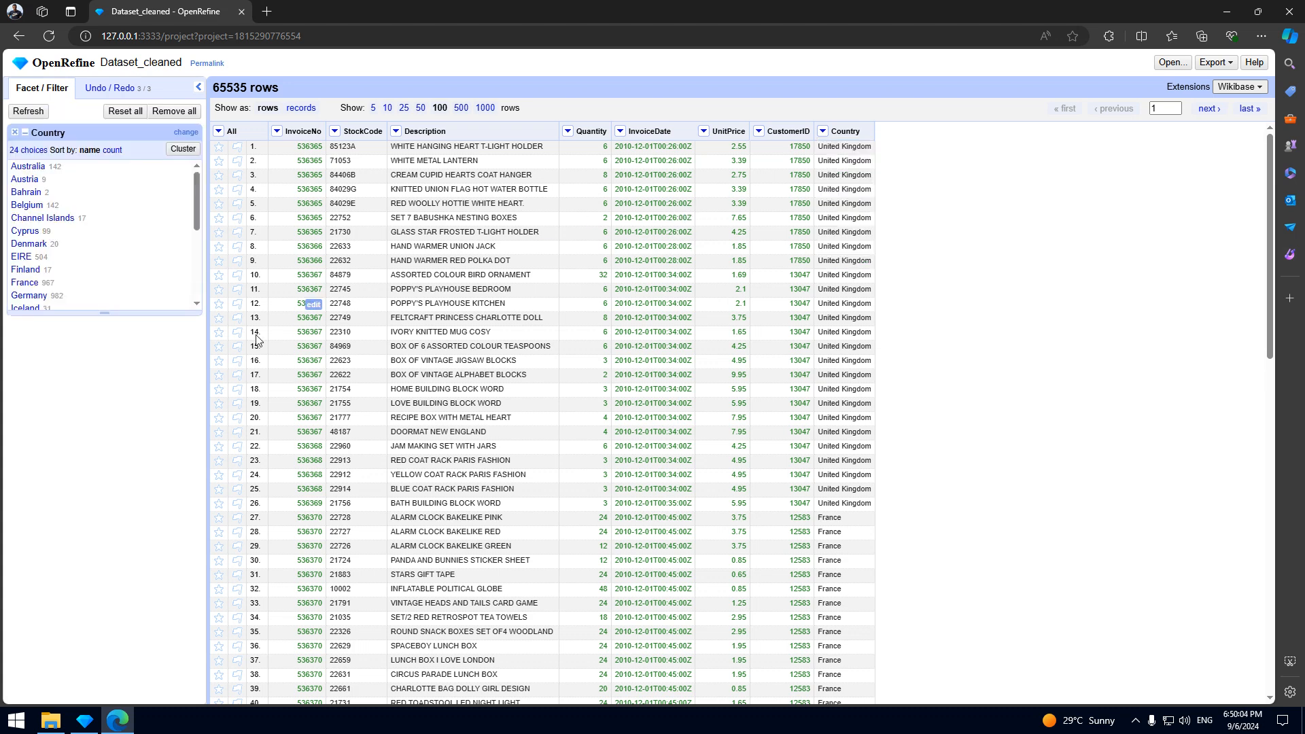
left_click_drag(97, 312, 88, 558)
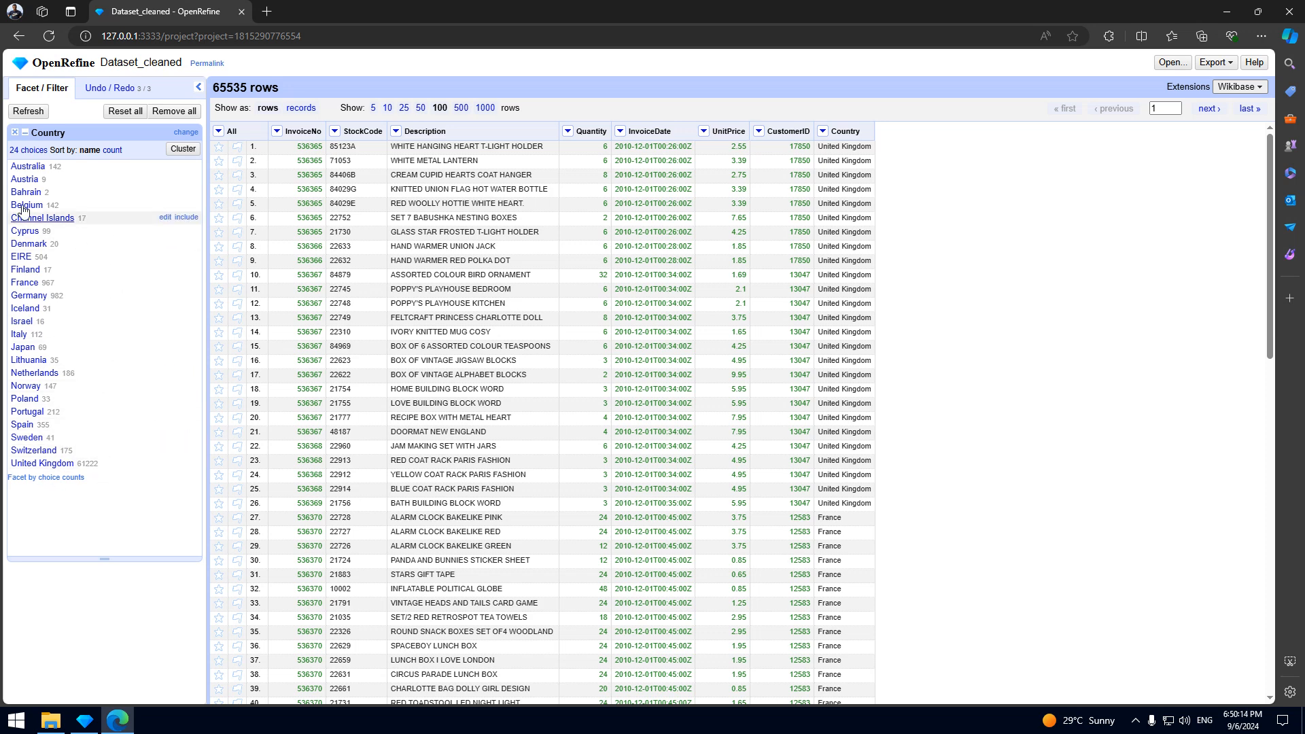
Remove the Country facet and join all columns without a separator into a new column named combined.
left_click(15, 137)
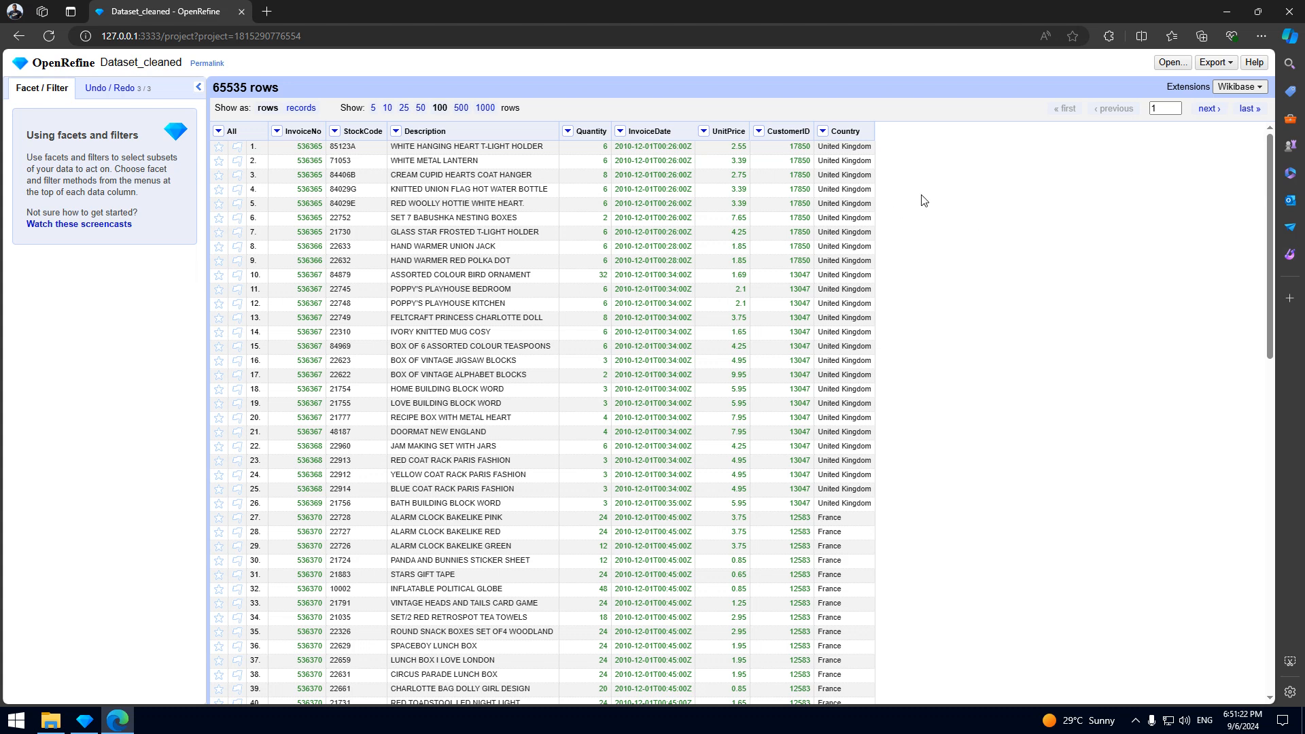
left_click(823, 134)
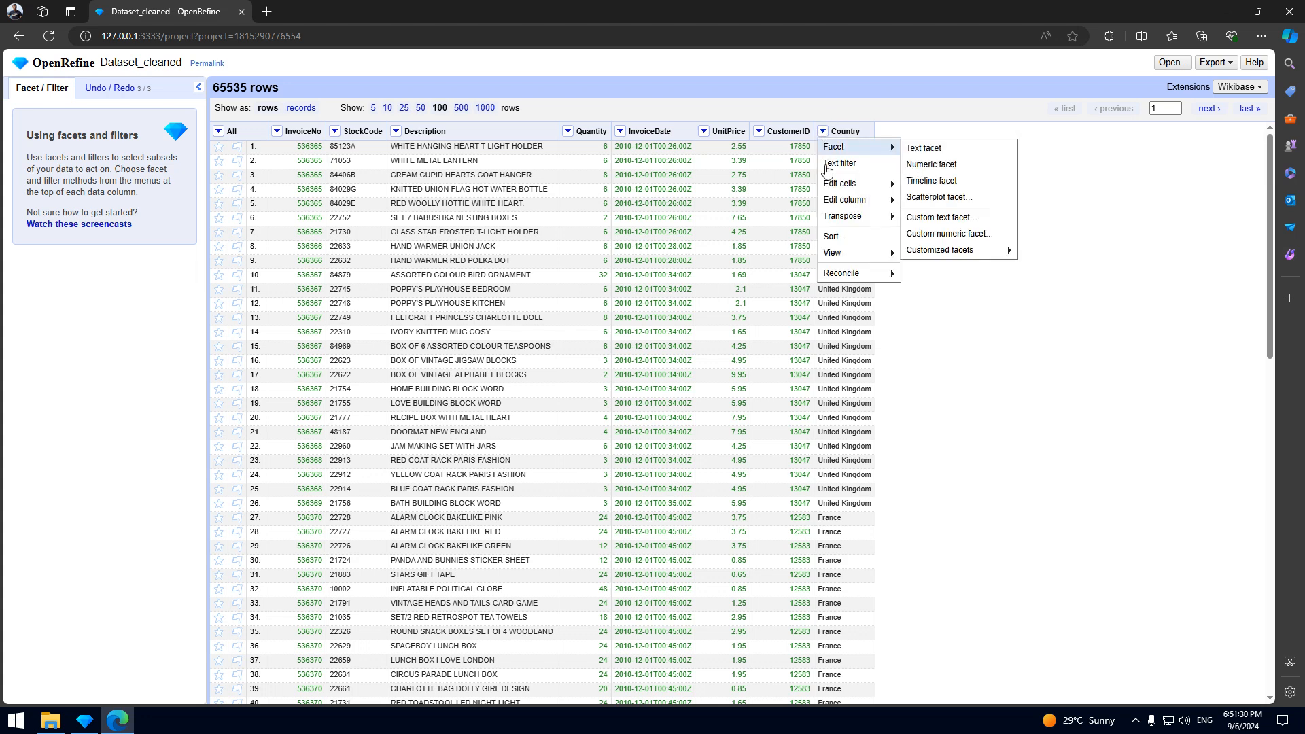
mouse_move(843, 201)
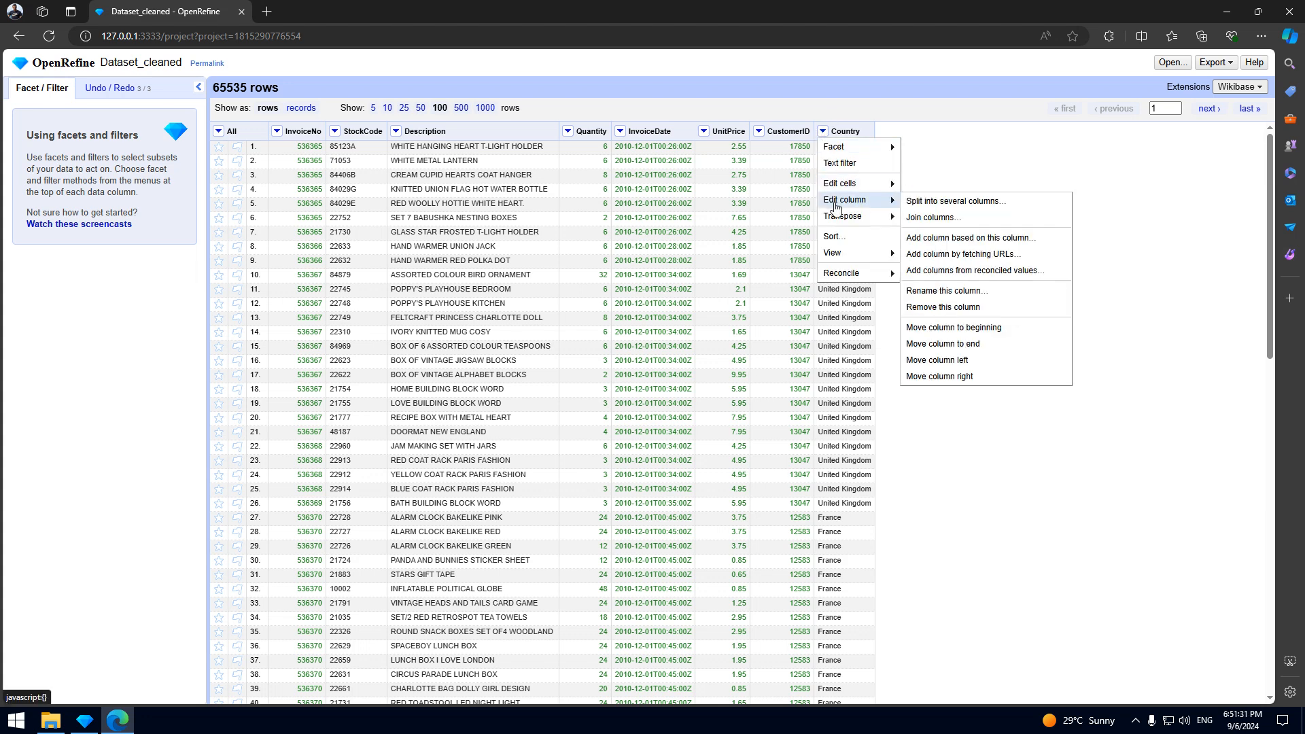
left_click(997, 223)
left_click(405, 378)
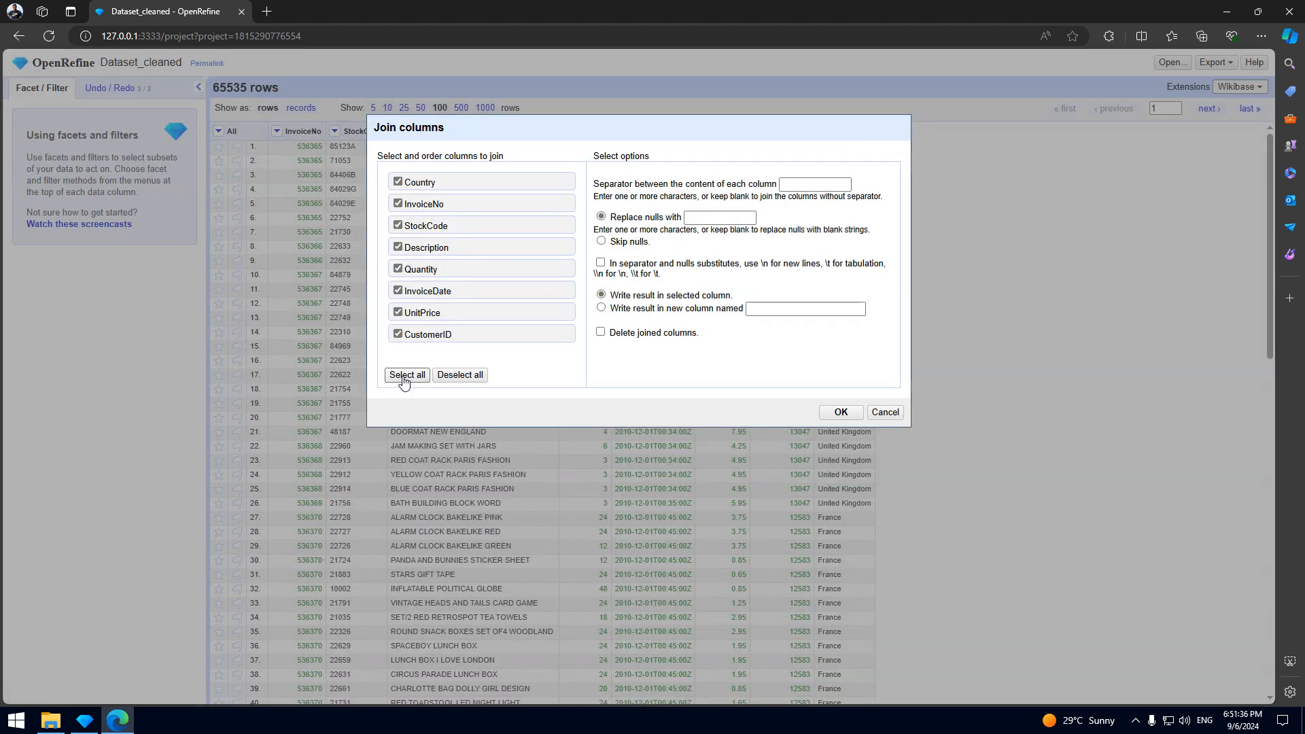
left_click(602, 309)
left_click(756, 309)
left_click(841, 412)
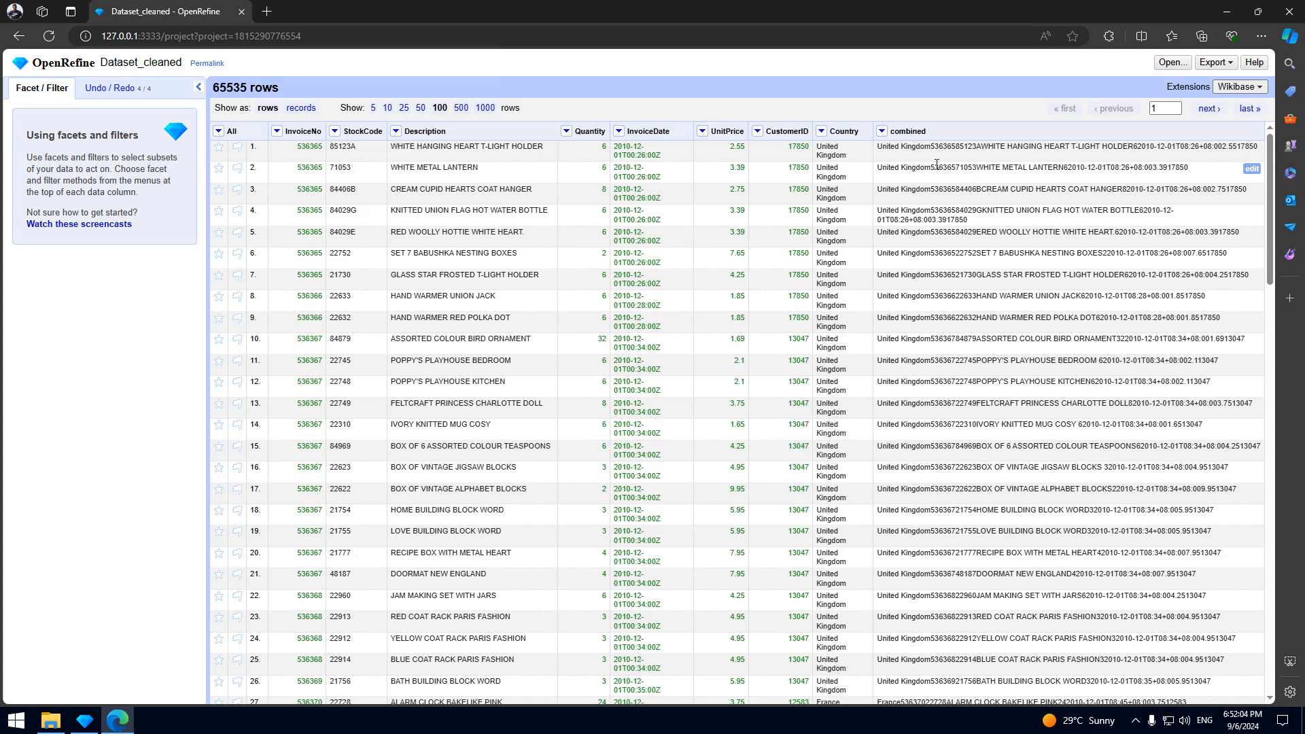
Add a duplicates facet on the combined column, filter on true, and look through the matching rows.
left_click(881, 131)
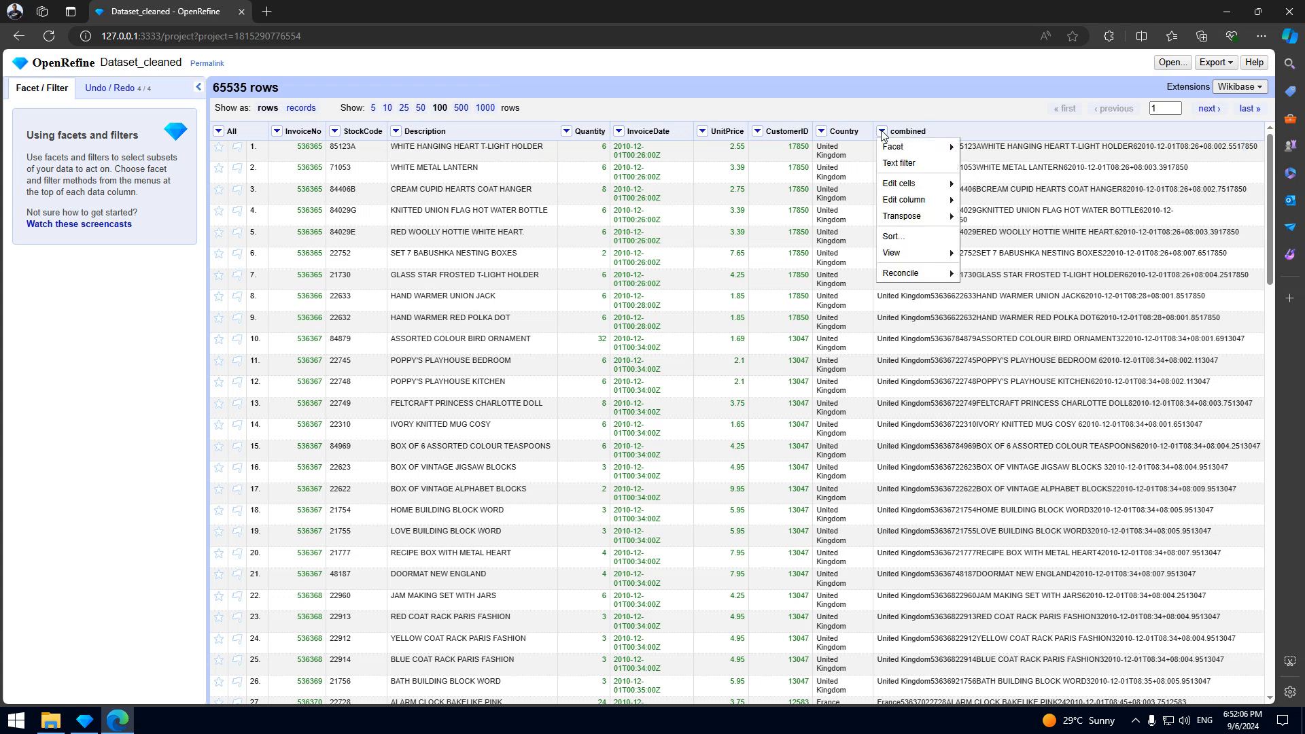
mouse_move(896, 147)
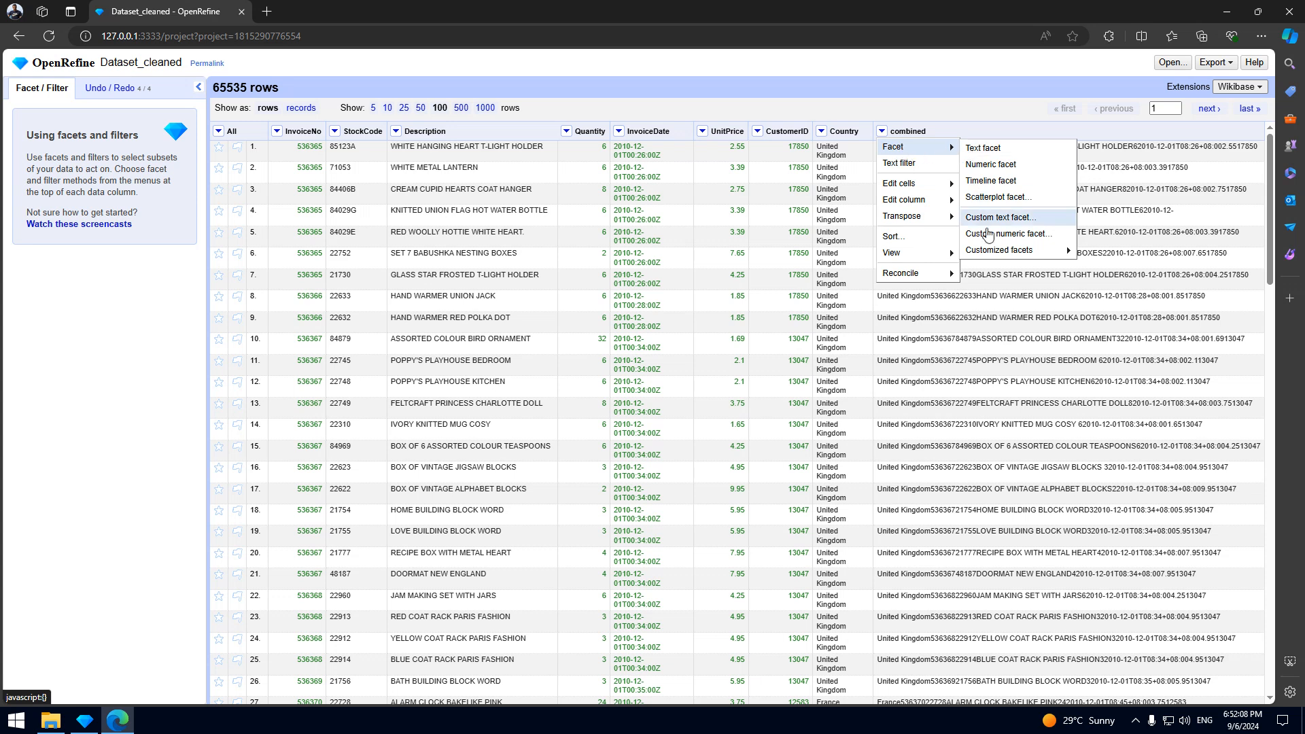
mouse_move(996, 253)
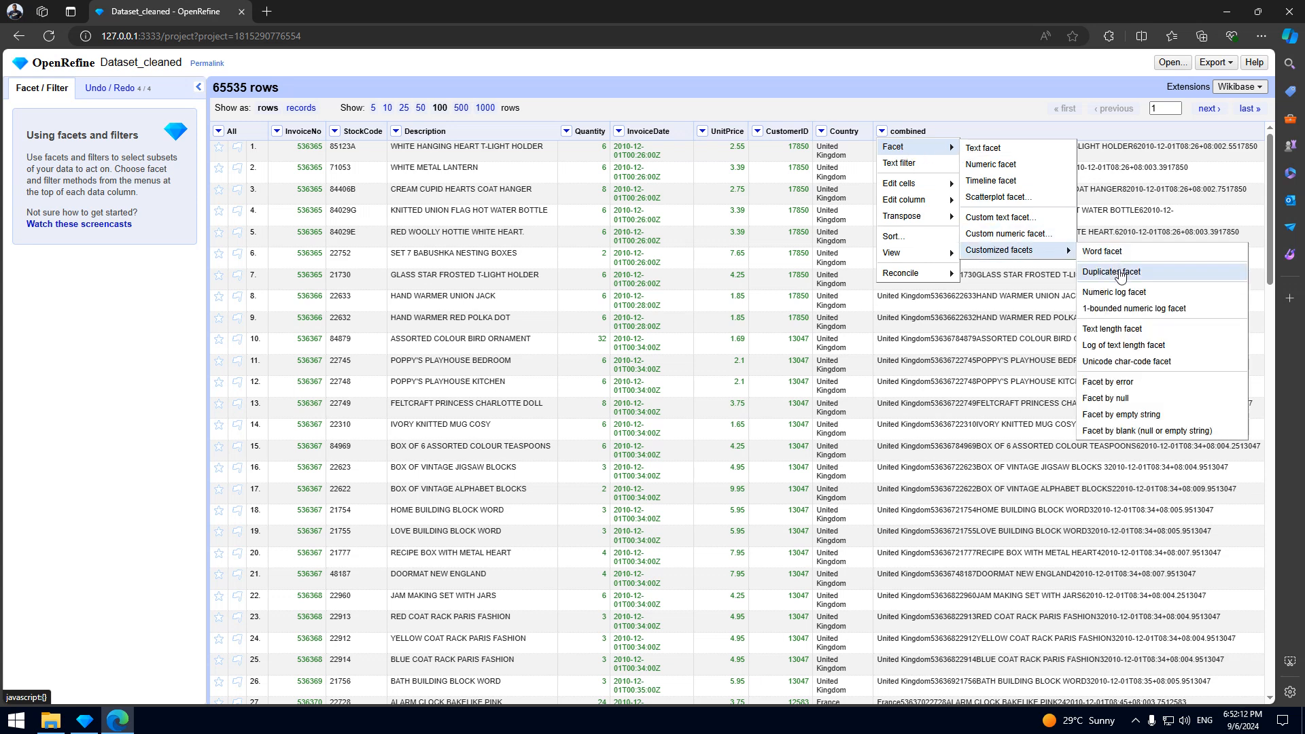
left_click(1115, 272)
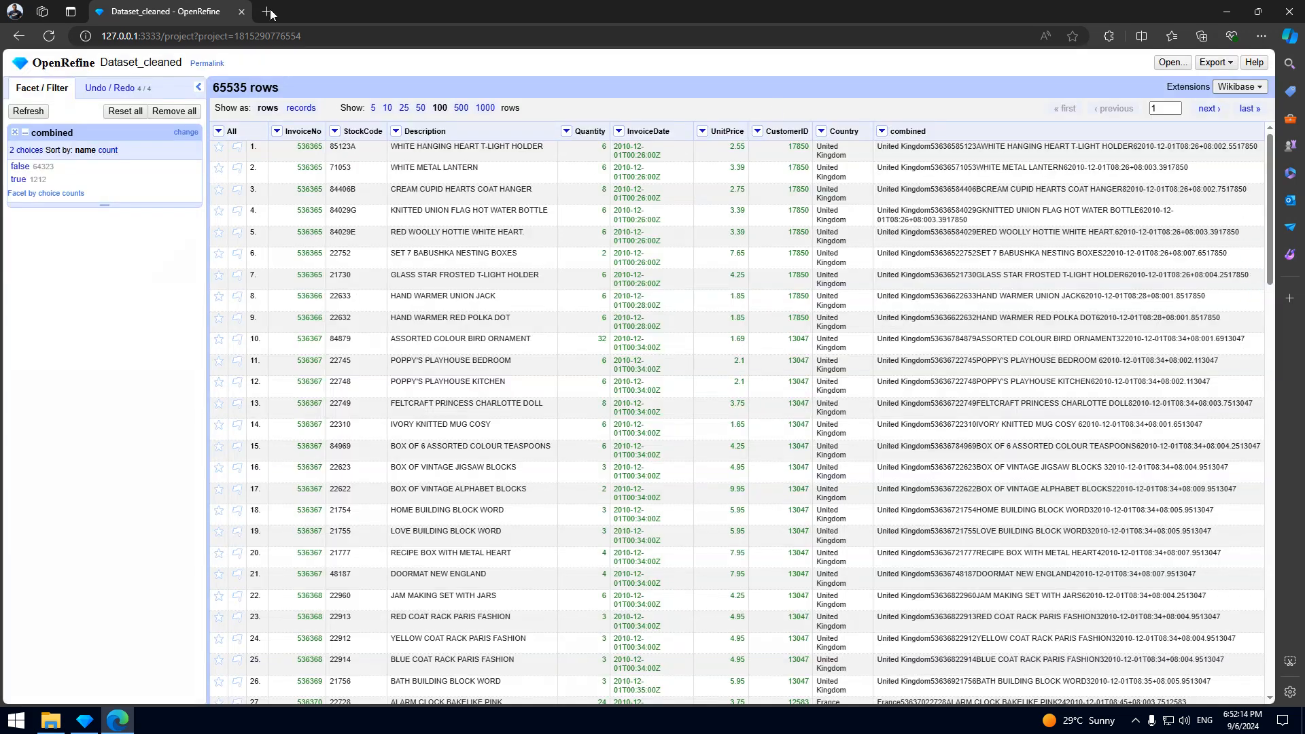
left_click(31, 183)
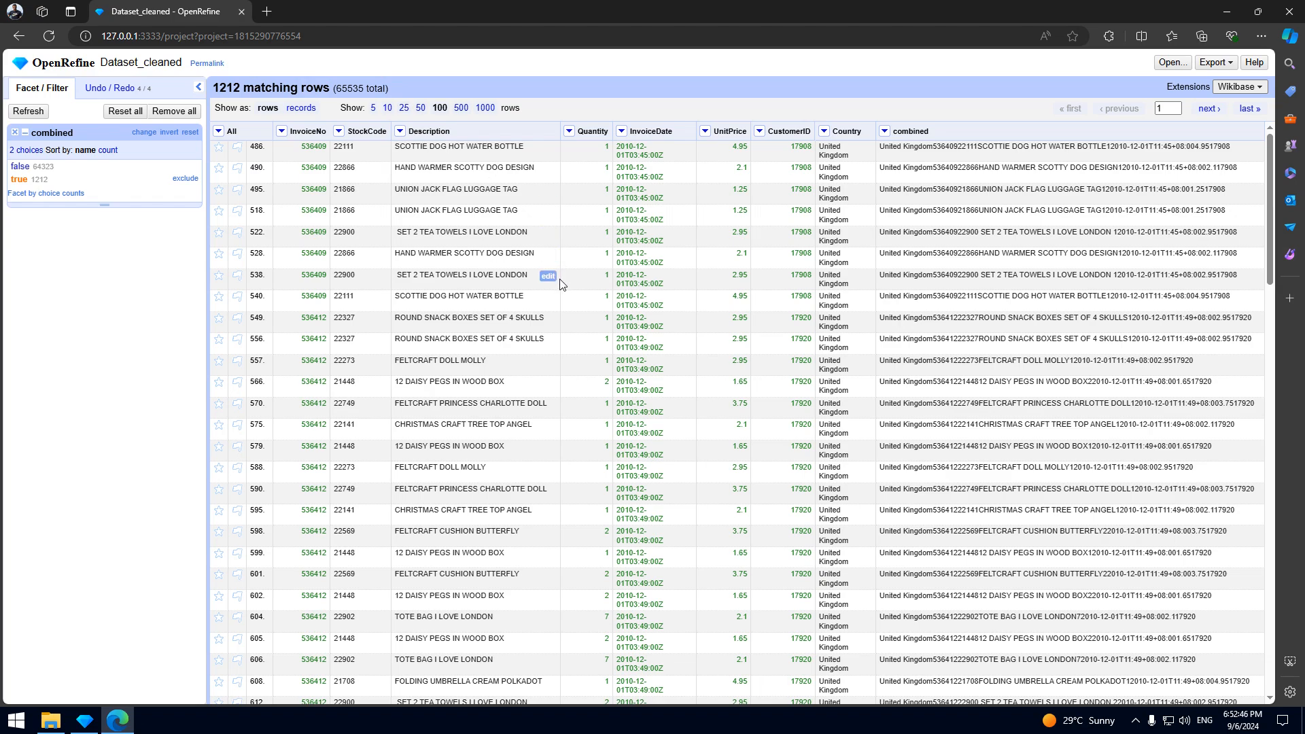
scroll(557, 293, "down", 5)
scroll(557, 292, "down", 2)
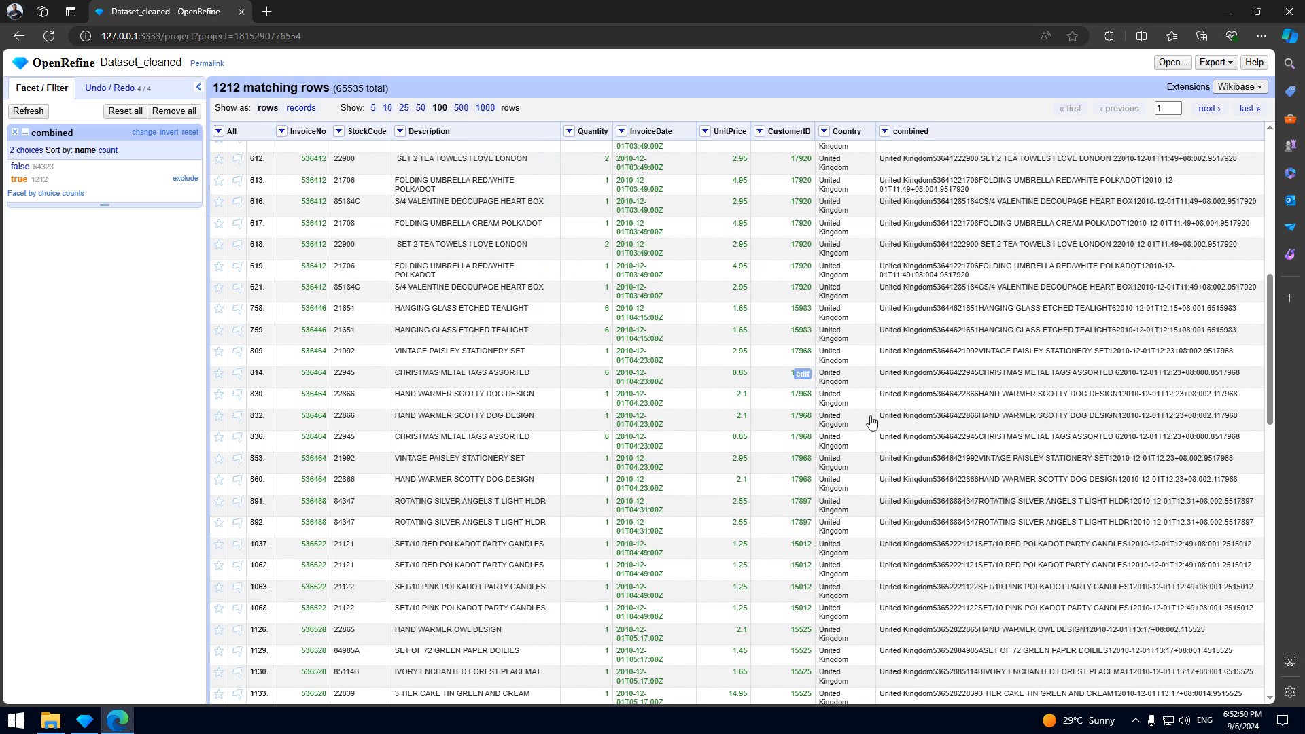
scroll(877, 340, "up", 3)
scroll(882, 338, "up", 4)
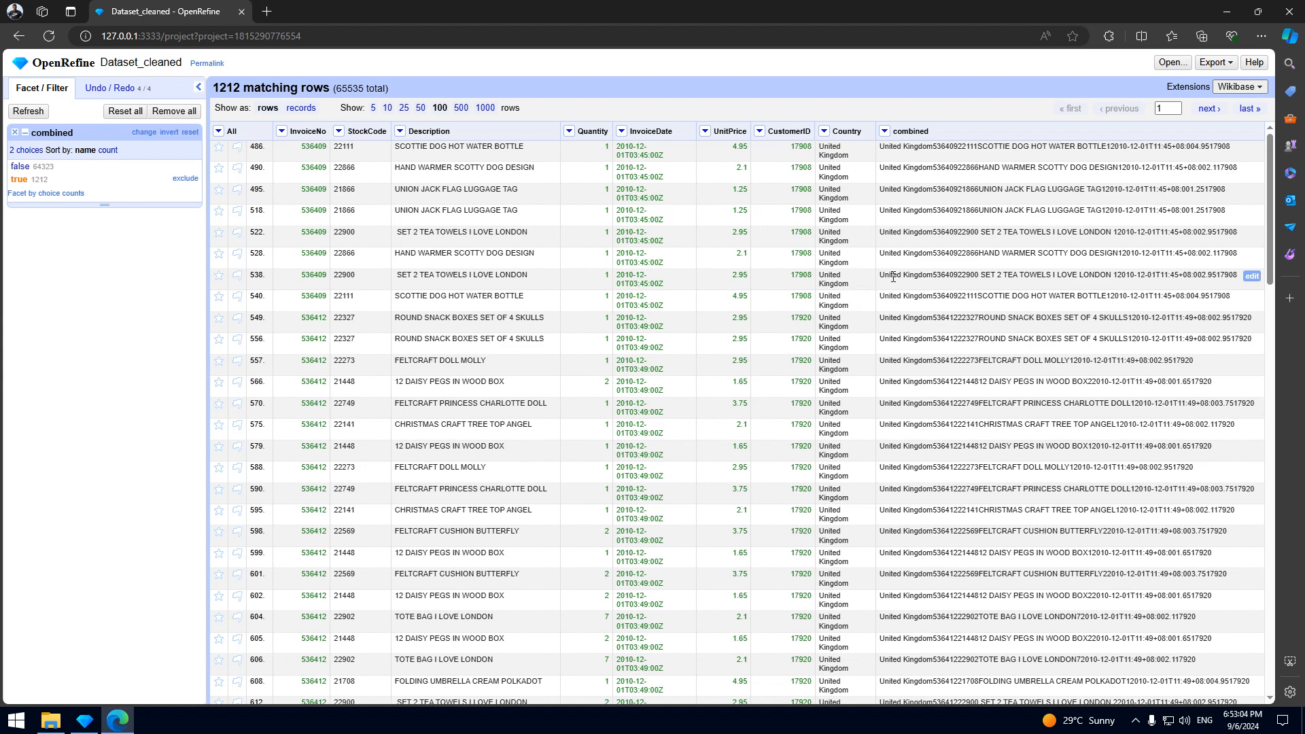
Sort the combined column as text from a to z and reorder the rows permanently.
left_click(885, 132)
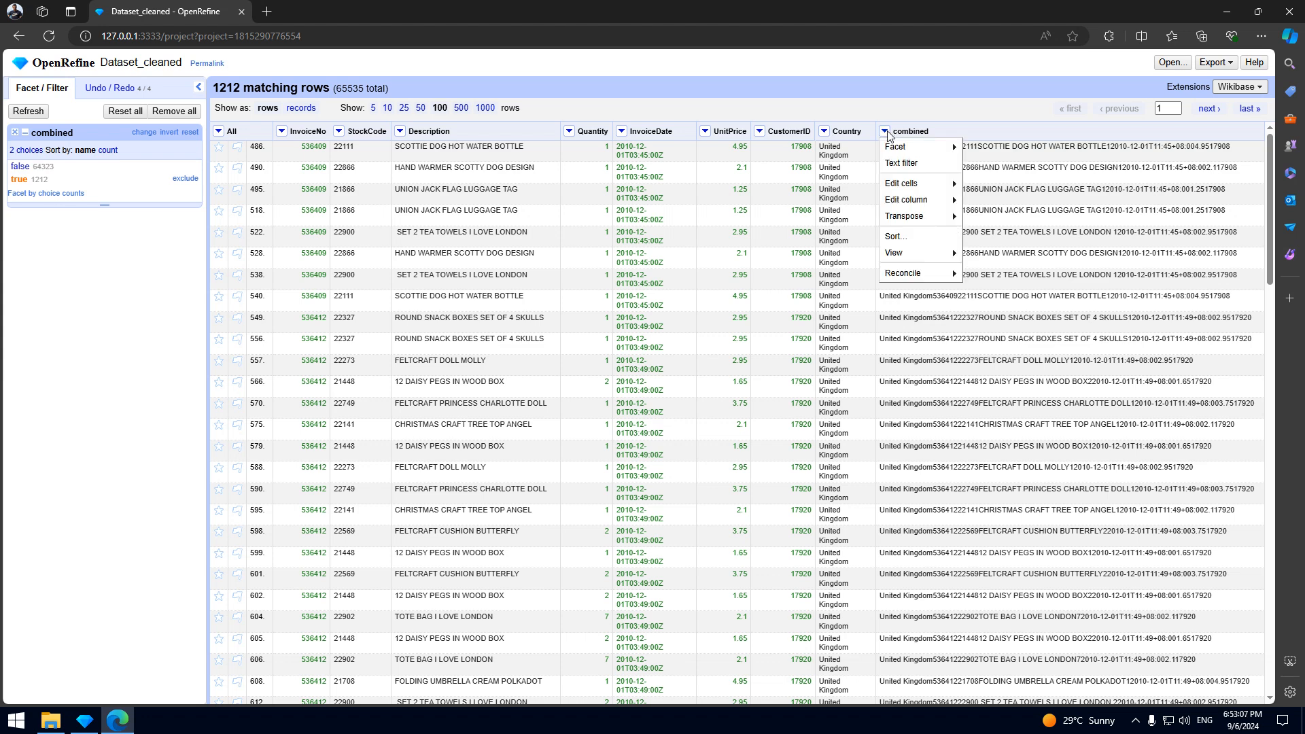
left_click(895, 238)
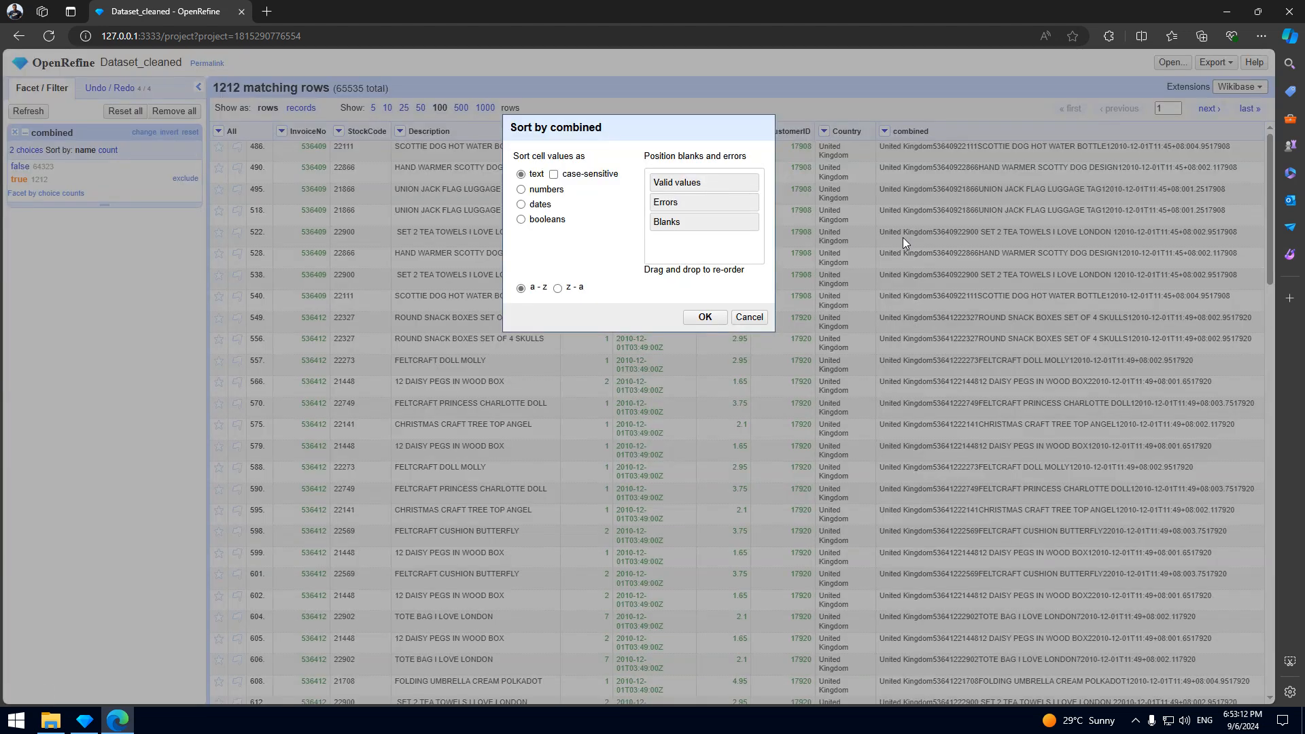
left_click(704, 319)
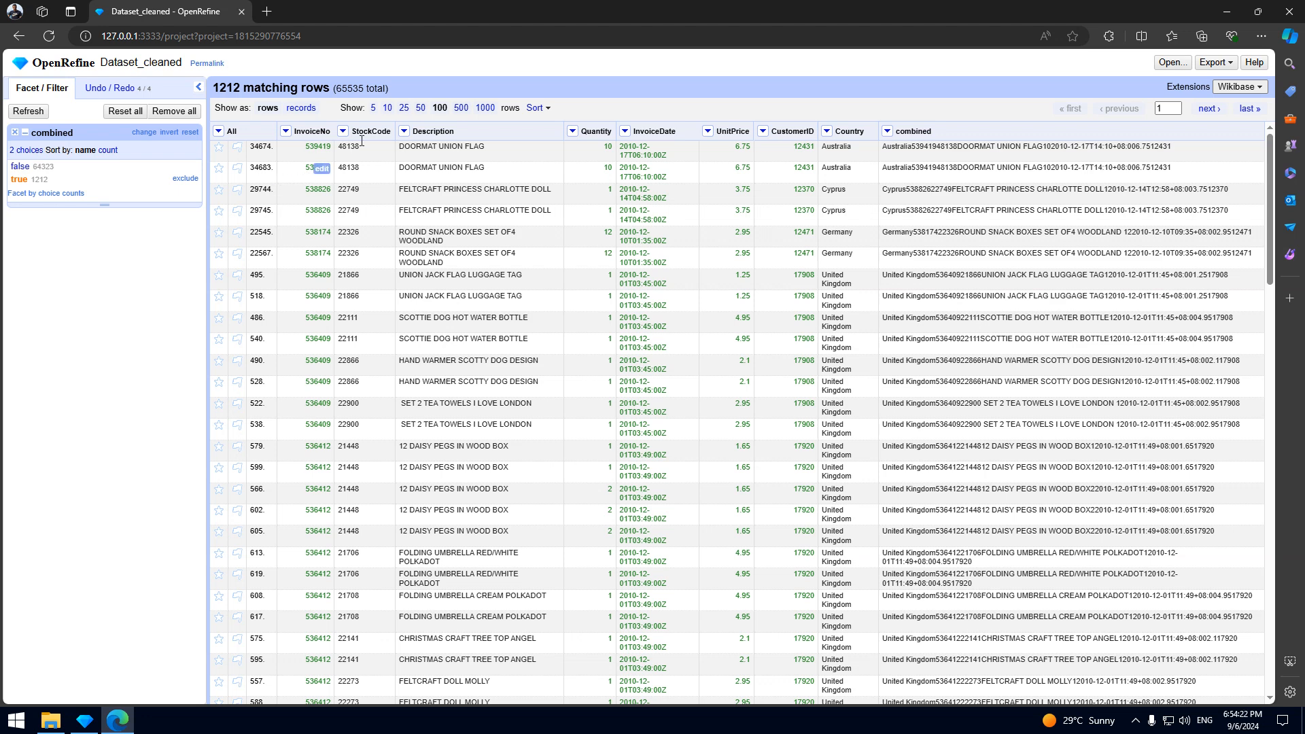
left_click(548, 113)
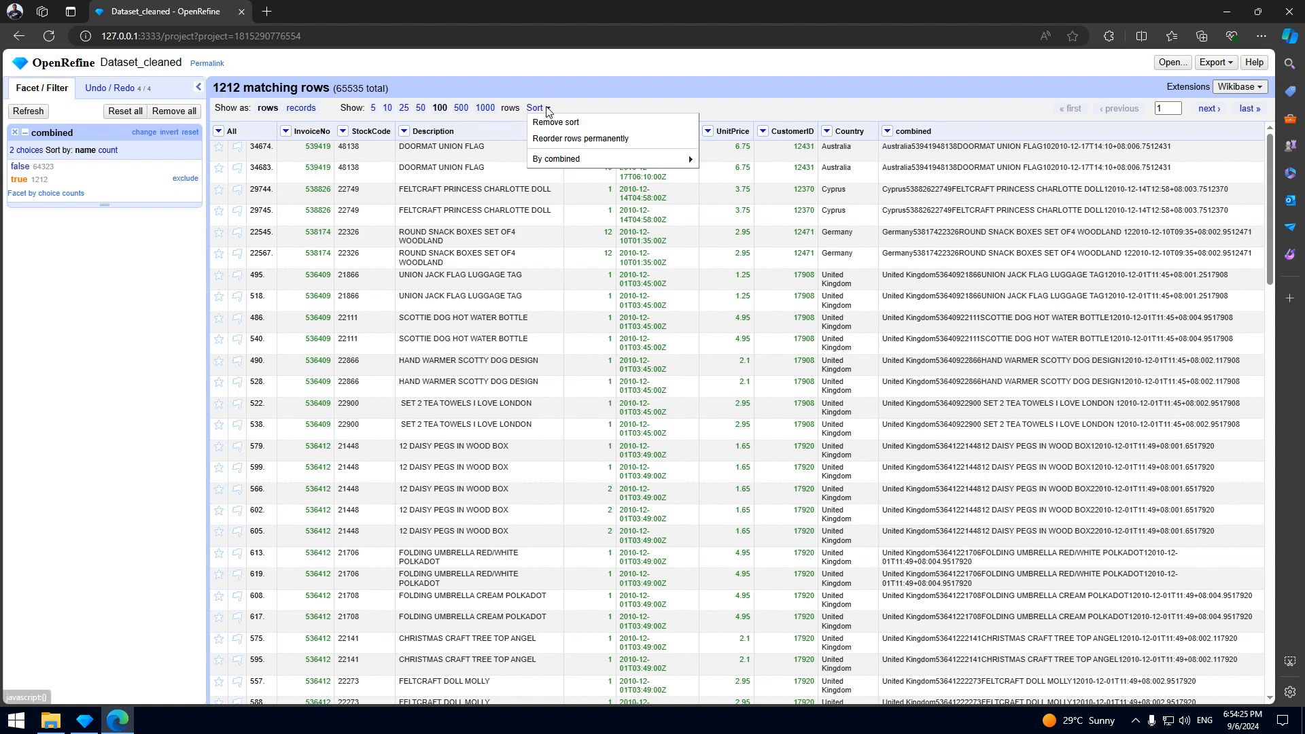
left_click(623, 141)
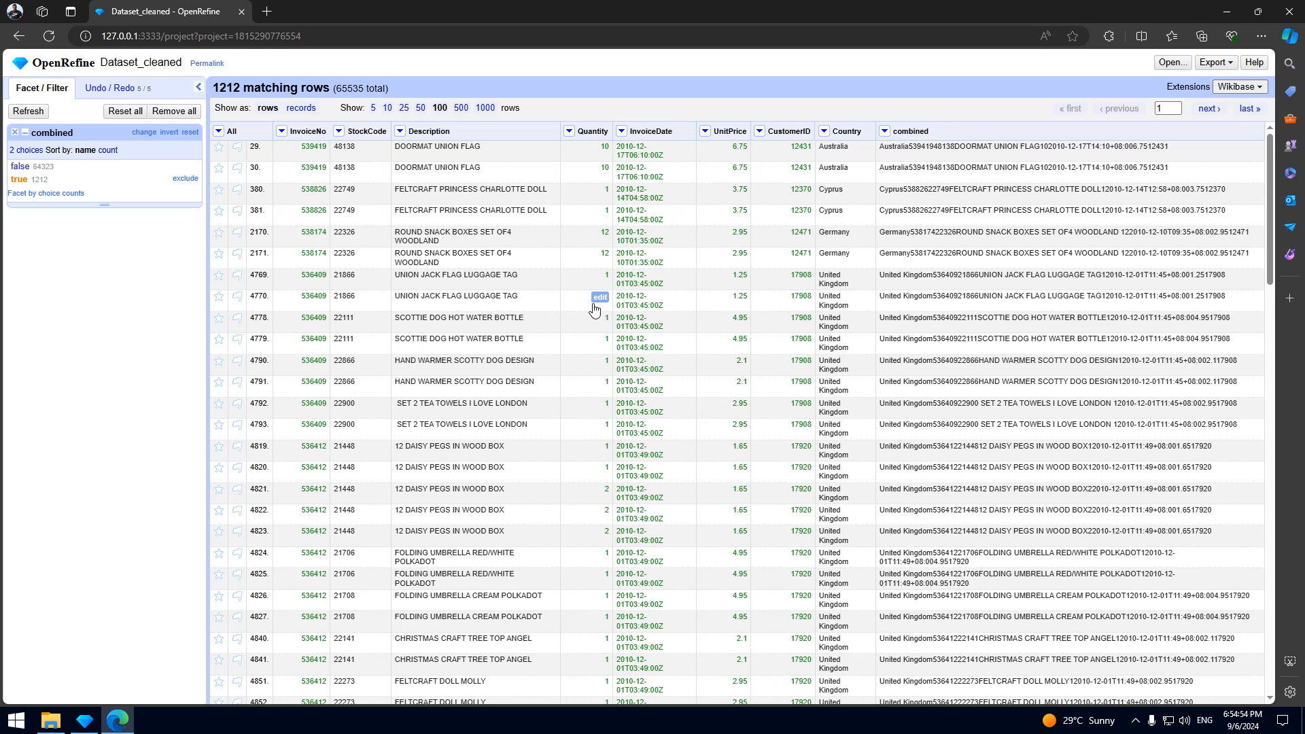
Blank down the repeated values in the combined column of the filtered duplicate rows.
left_click(884, 133)
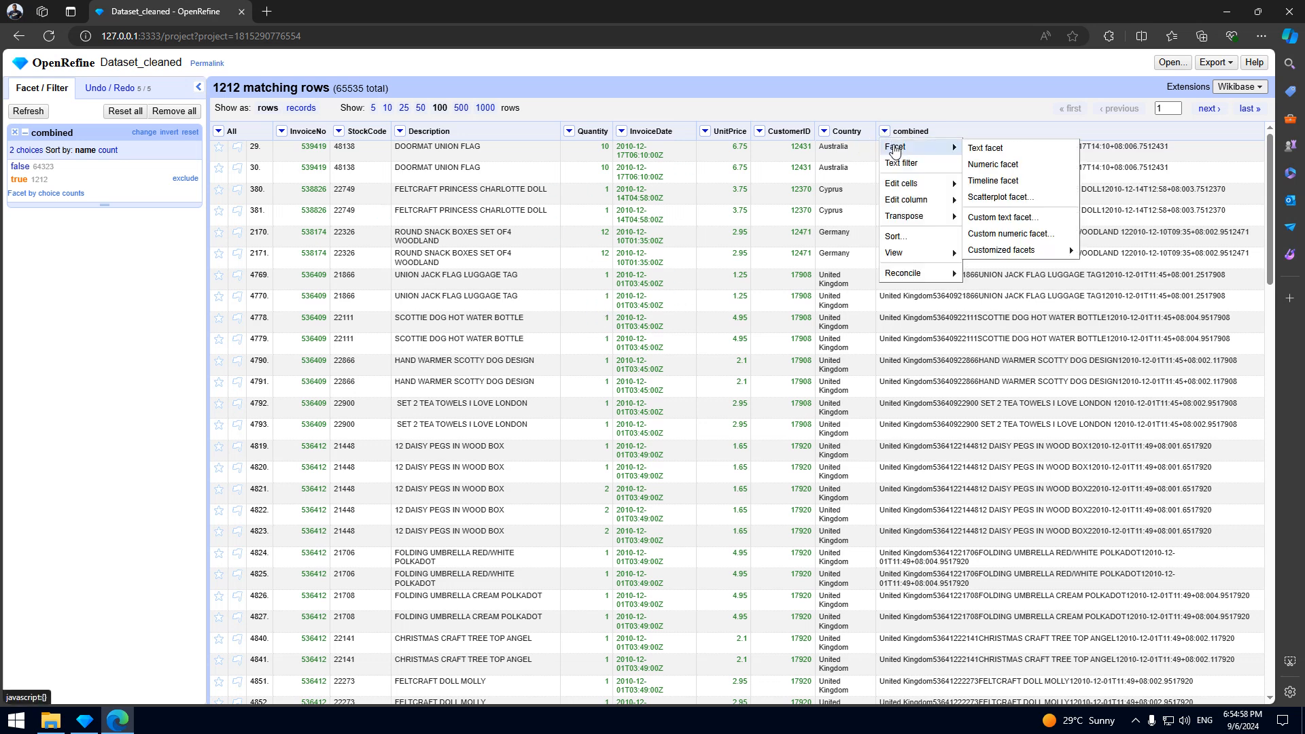
mouse_move(916, 187)
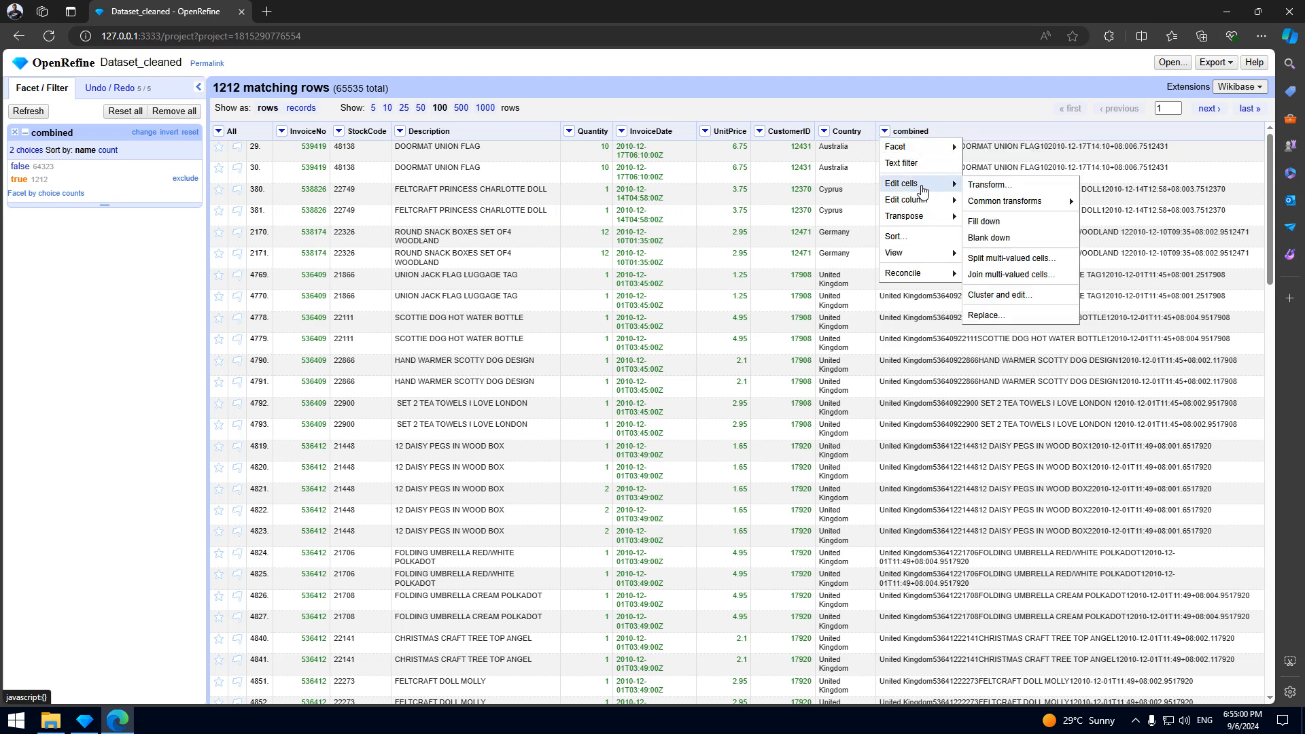
left_click(1007, 243)
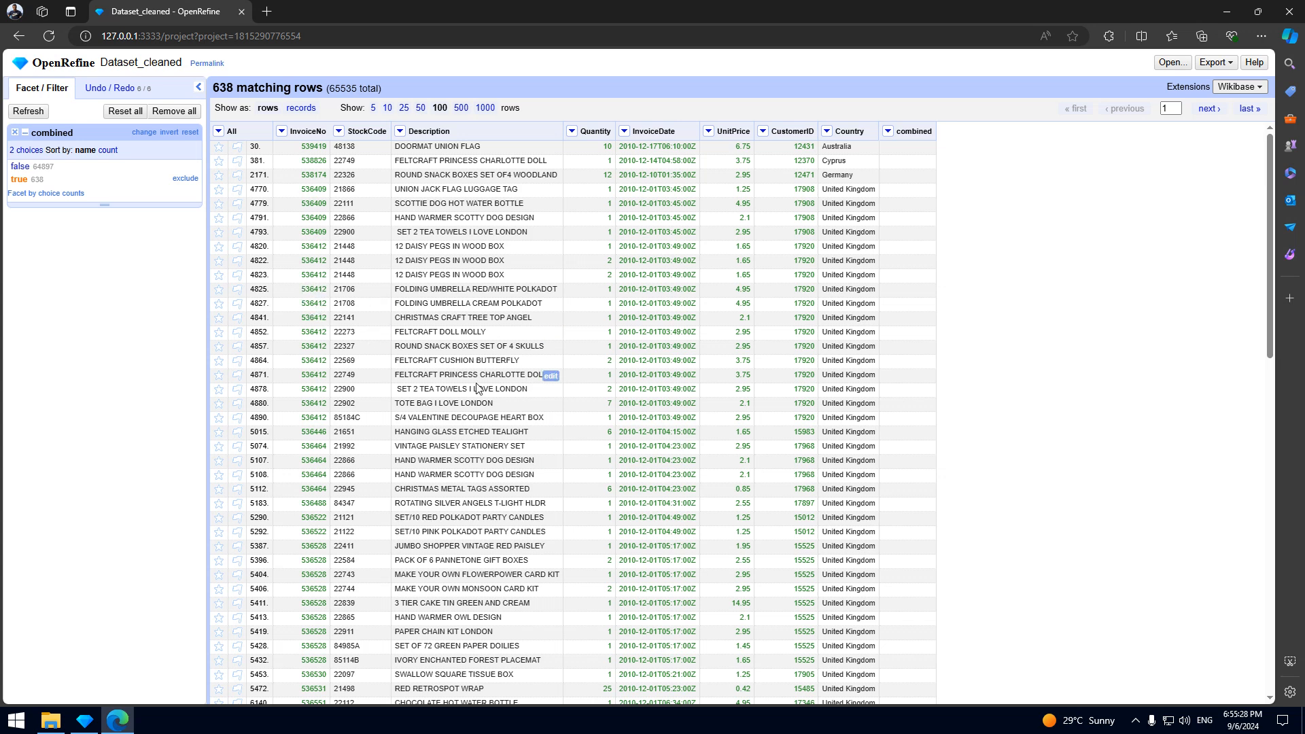
Remove all rows matching the duplicates filter from the dataset, and remove the combined facet.
left_click(218, 132)
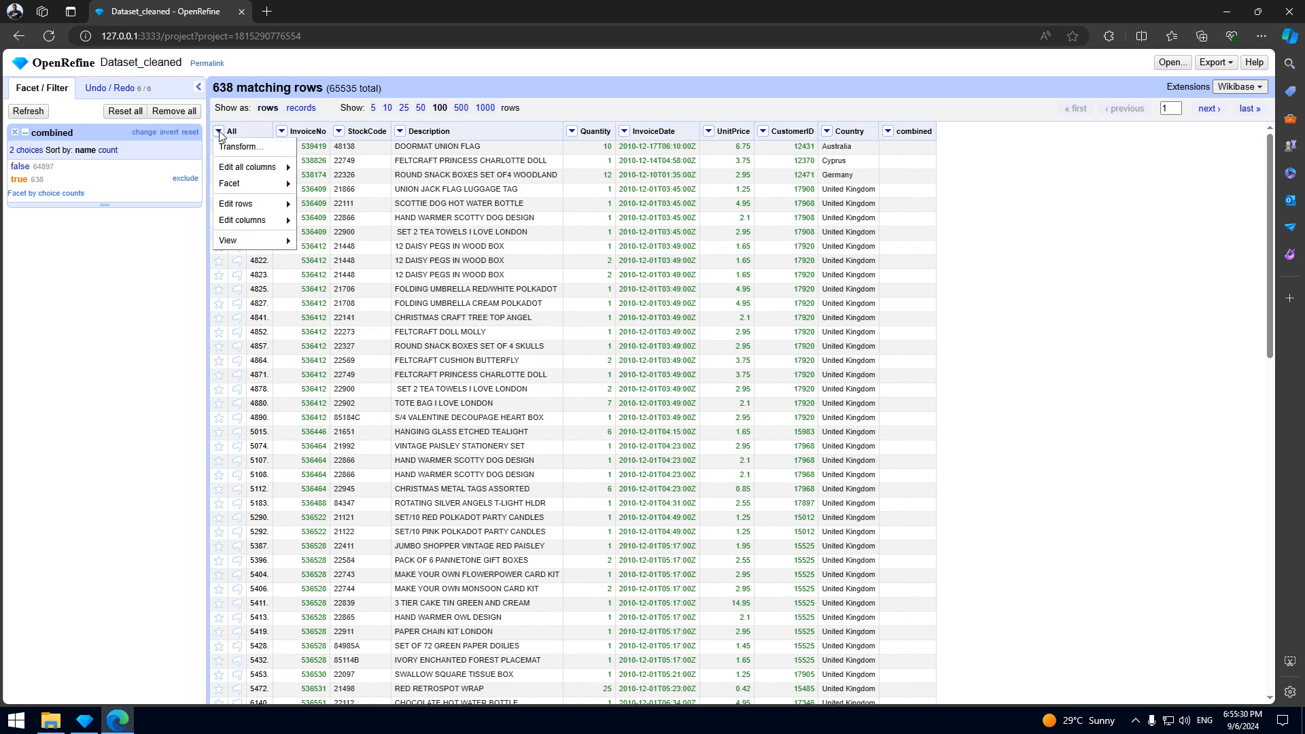
mouse_move(238, 206)
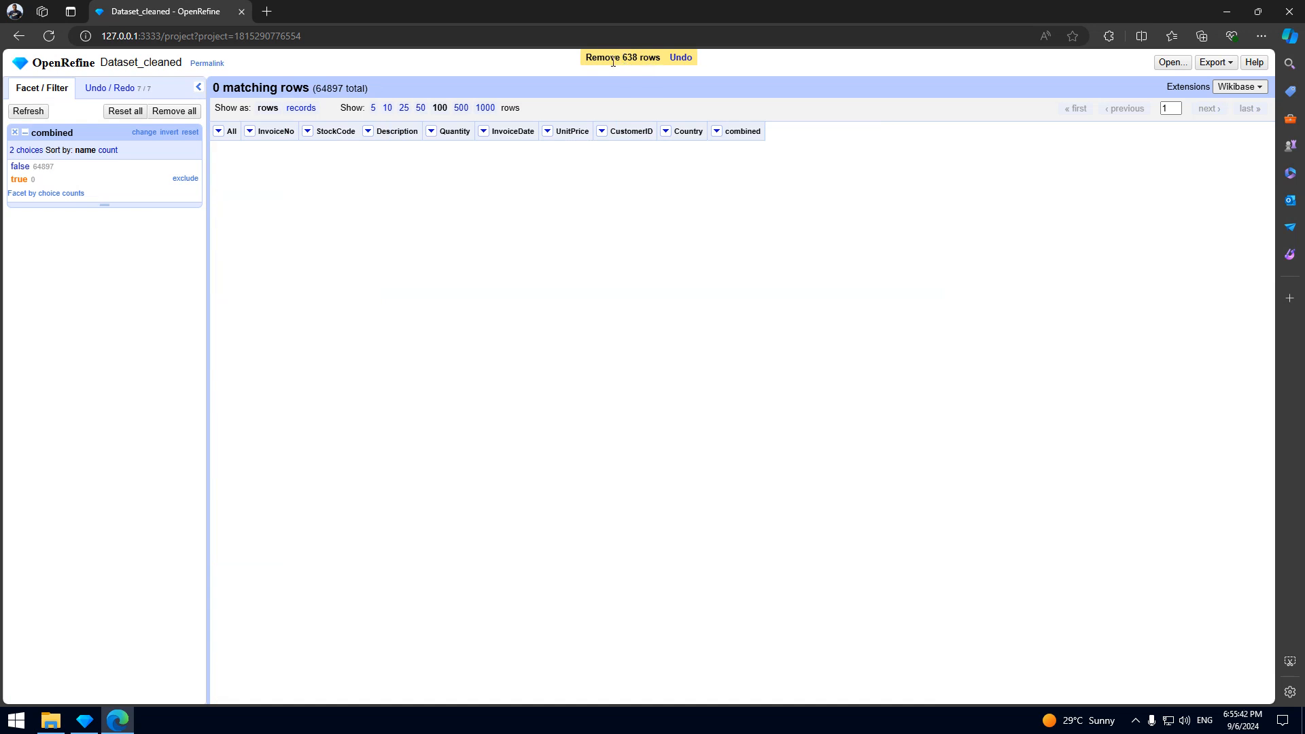
left_click(14, 132)
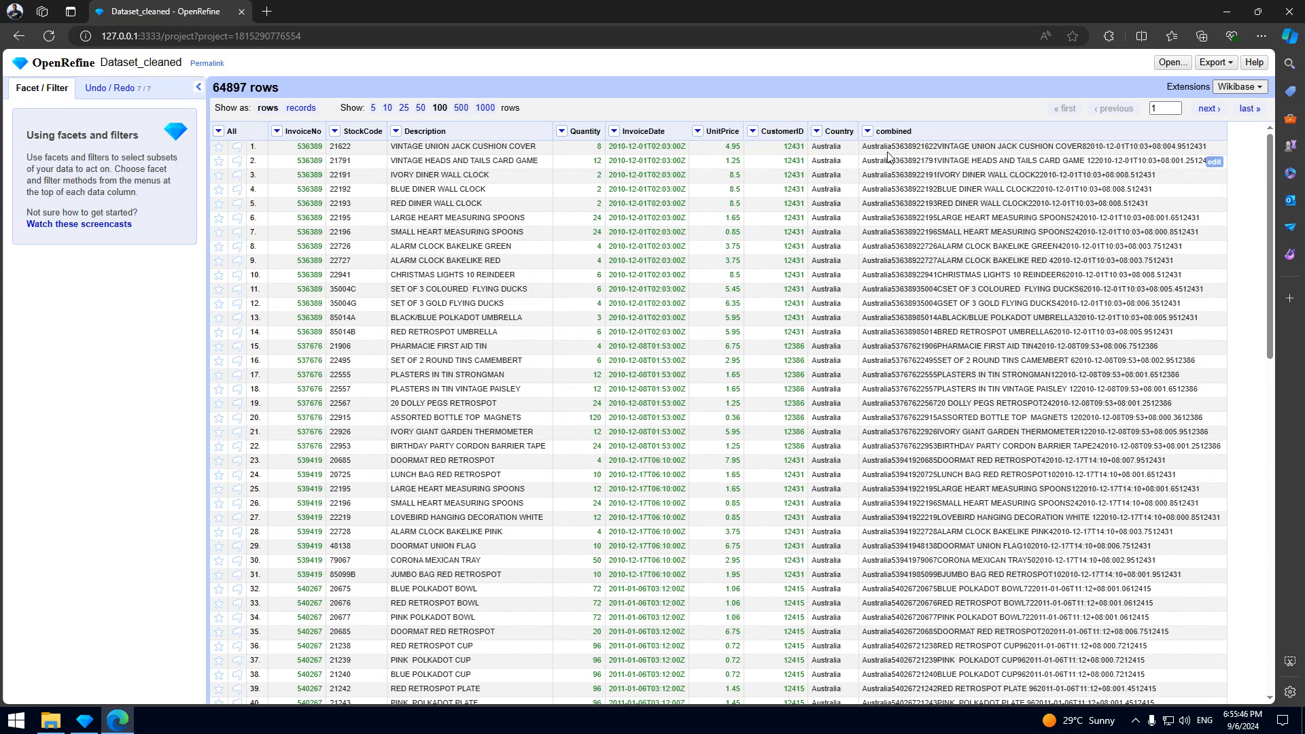
Remove the combined column and export the cleaned dataset as comma-separated values.
left_click(867, 132)
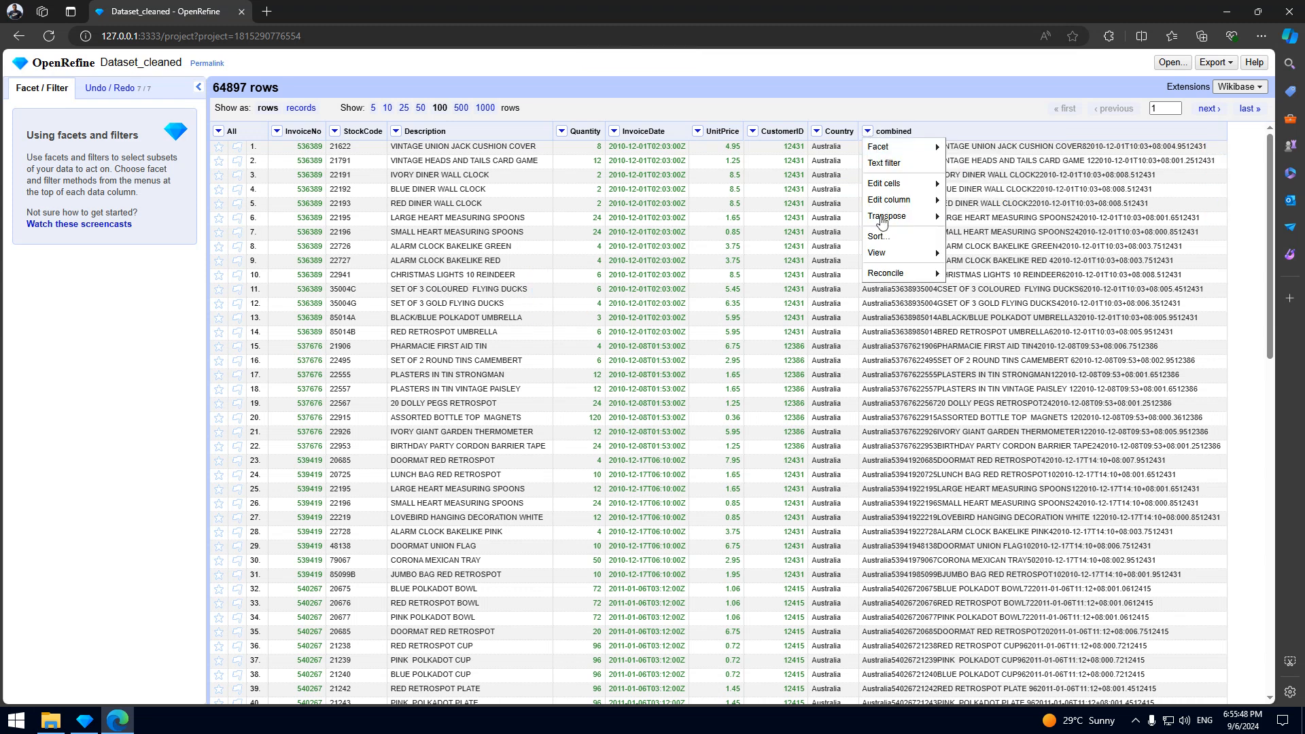
mouse_move(899, 202)
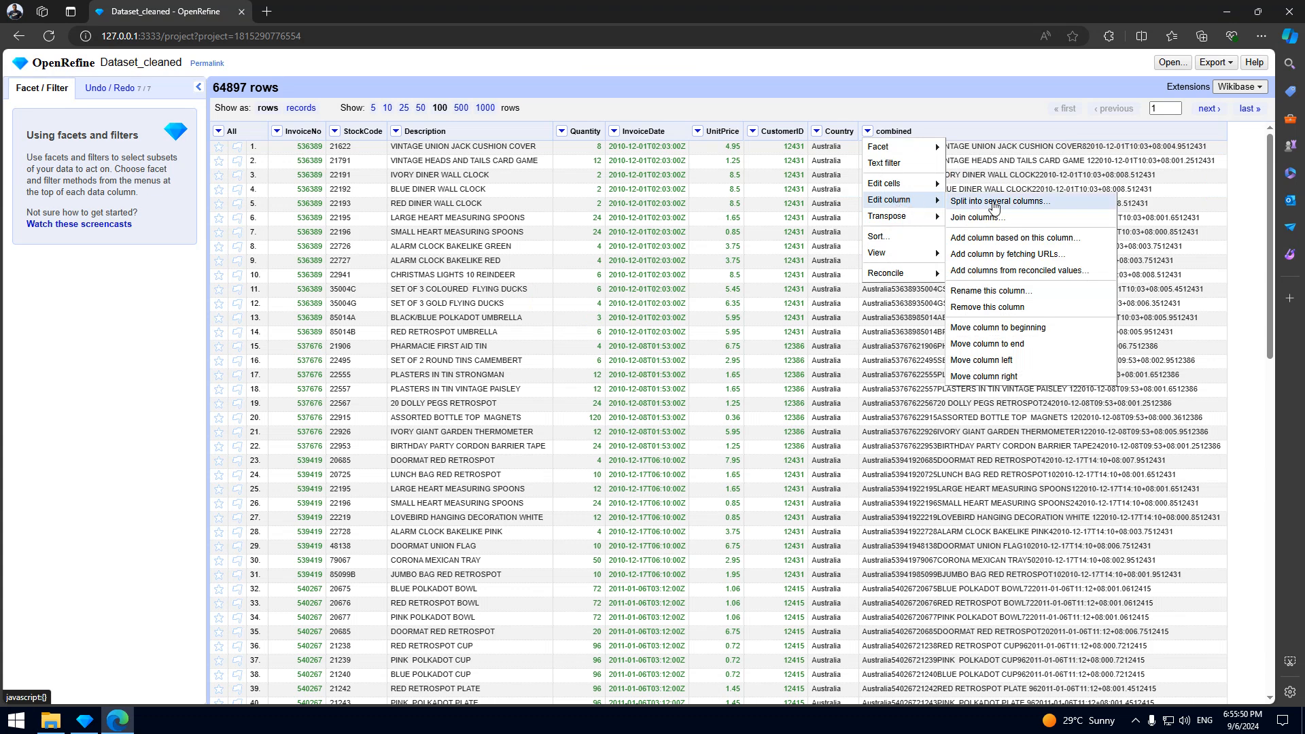
left_click(1032, 310)
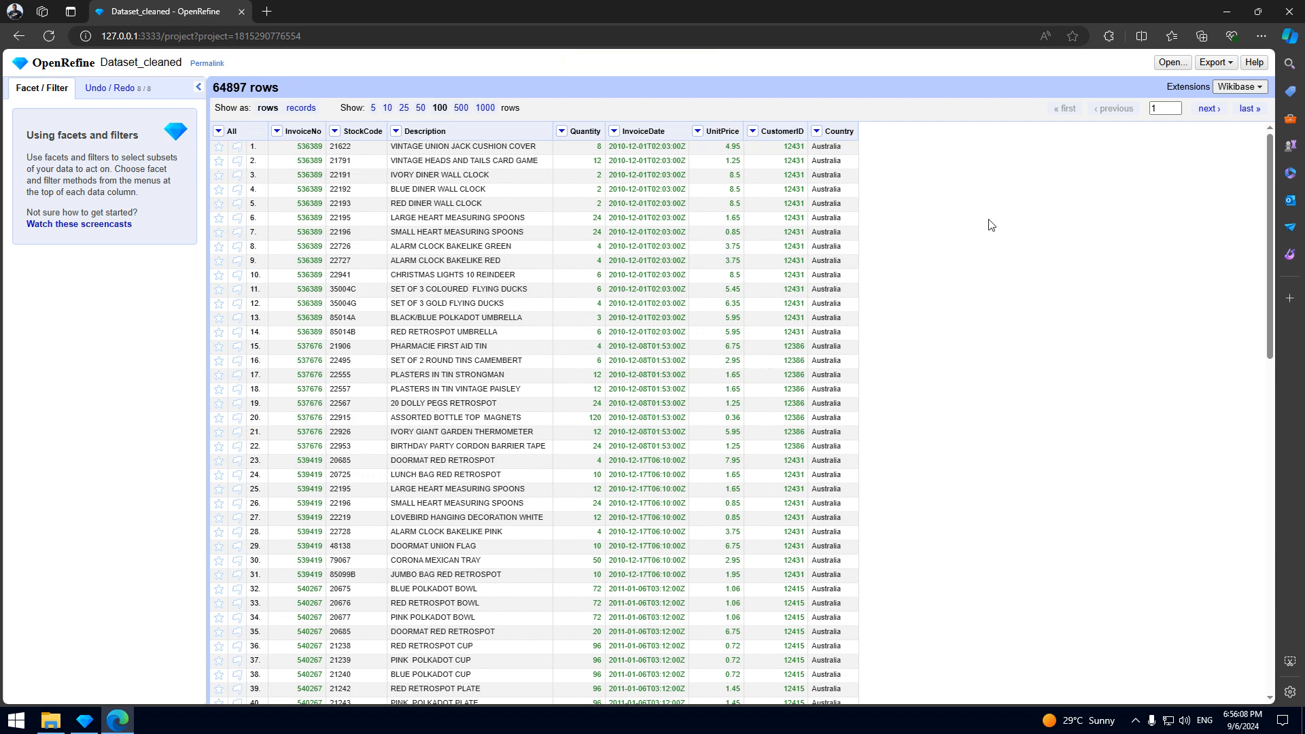
left_click(1207, 68)
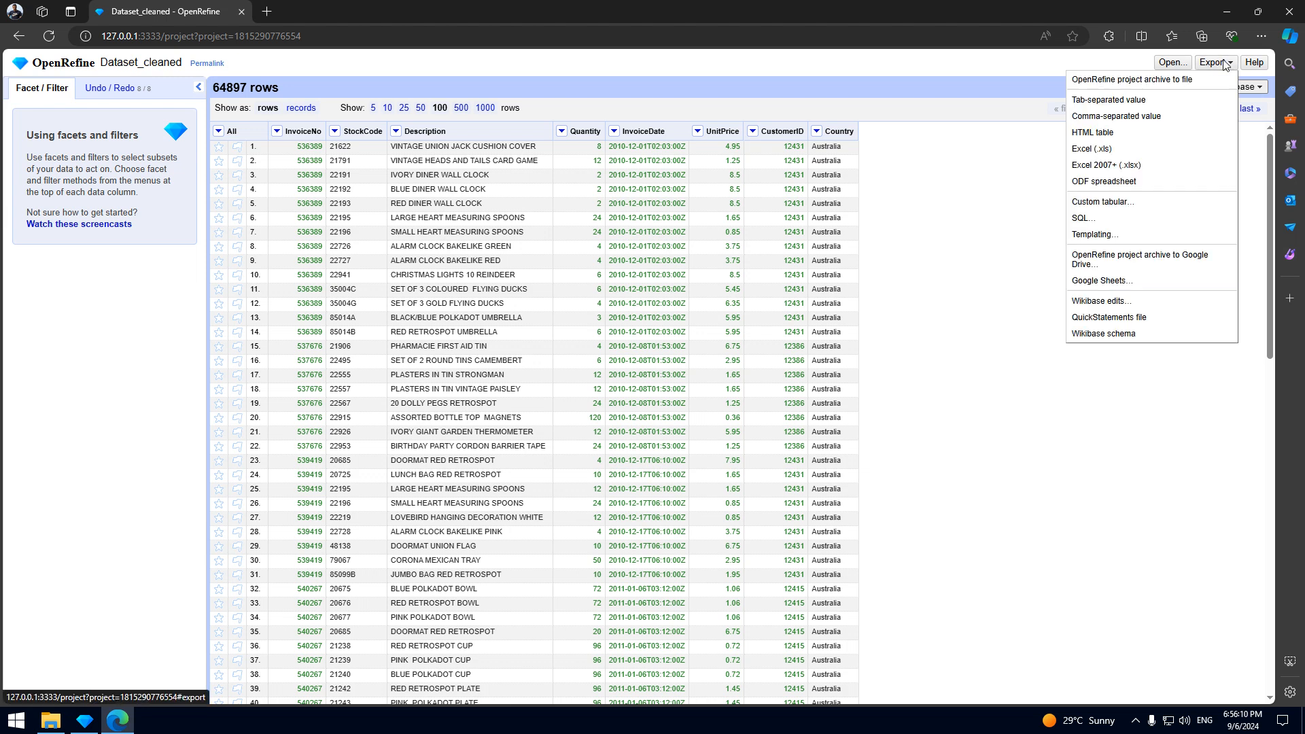
left_click(1108, 119)
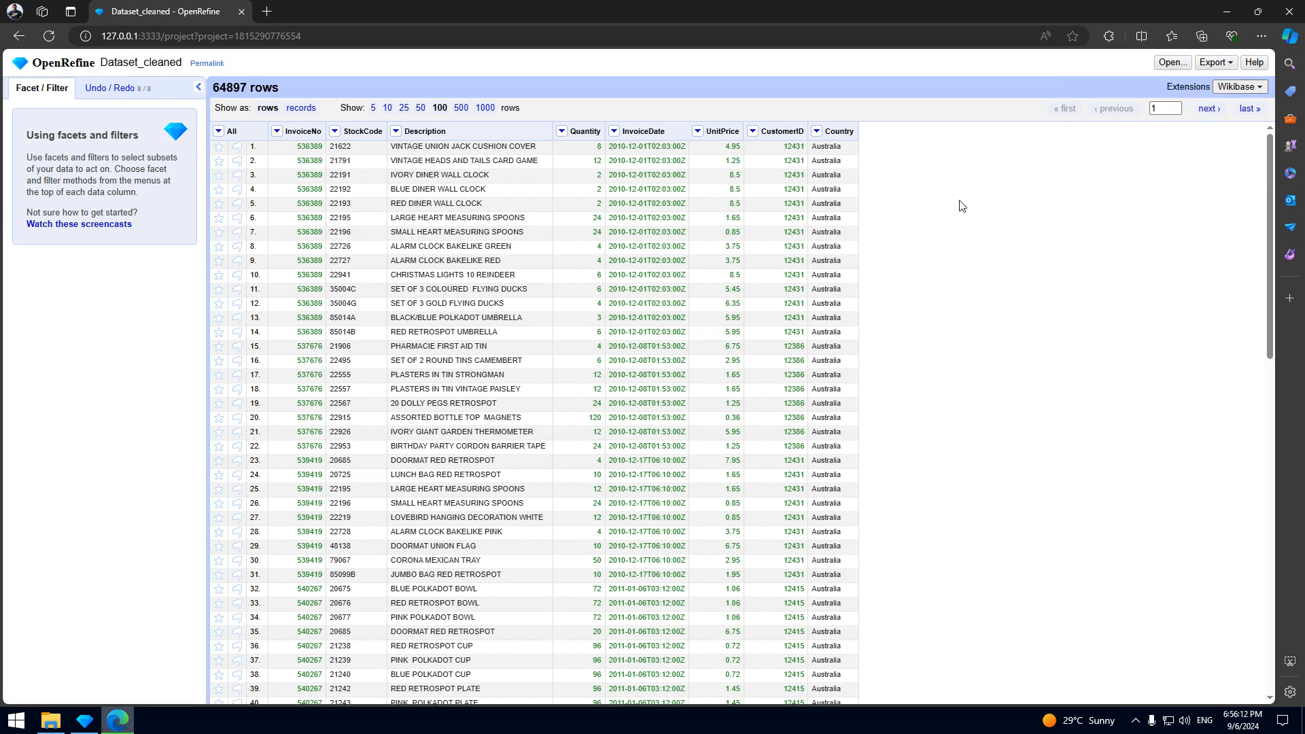